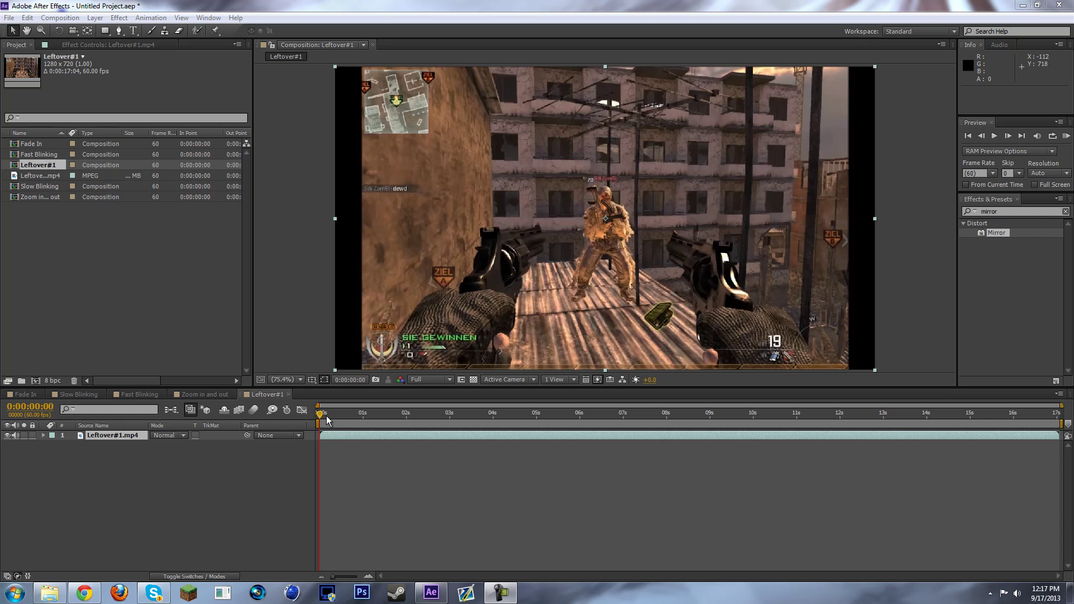
# Step: Look through the Fade In, Slow Blinking, Fast Blinking and Zoom in and out compositions, ending back on Leftover#1
pyautogui.moveTo(321, 415)
pyautogui.mouseDown()
pyautogui.moveTo(419, 415)
pyautogui.moveTo(311, 412)
pyautogui.mouseUp()
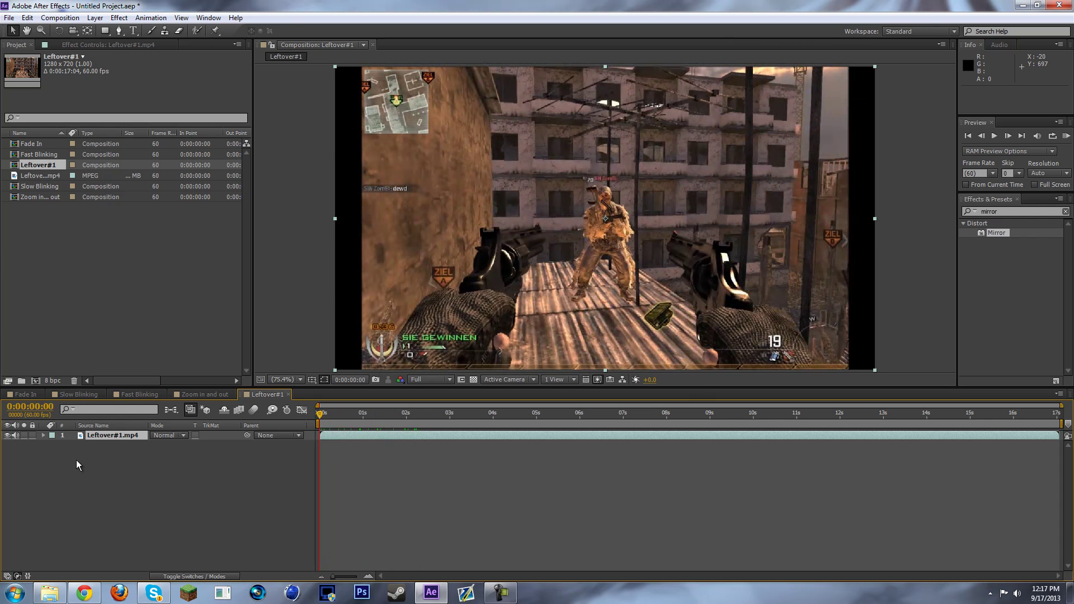
pyautogui.click(25, 394)
pyautogui.click(71, 395)
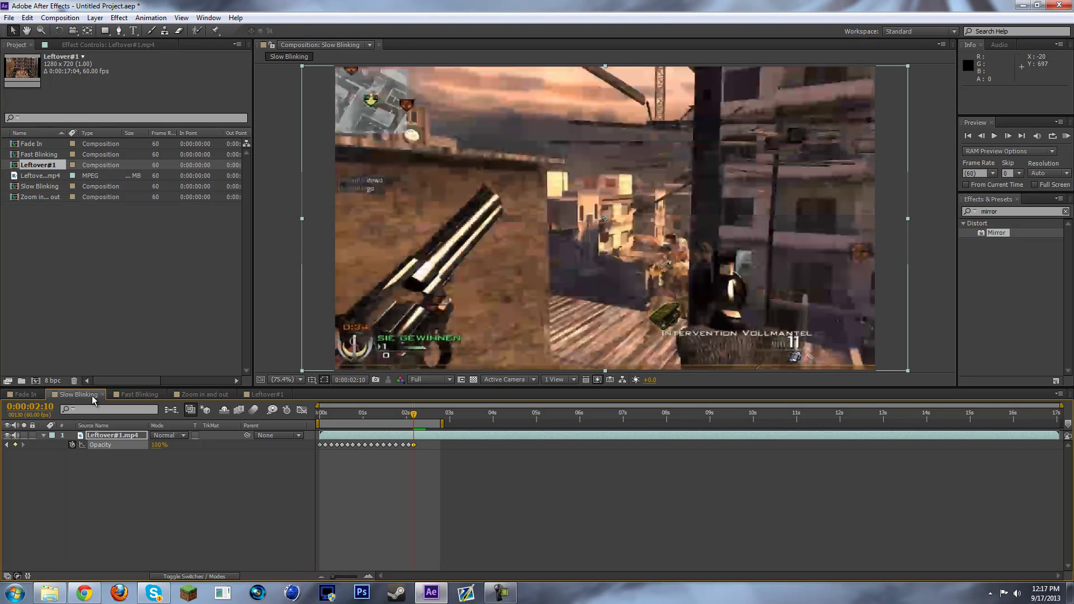
pyautogui.click(122, 394)
pyautogui.click(202, 394)
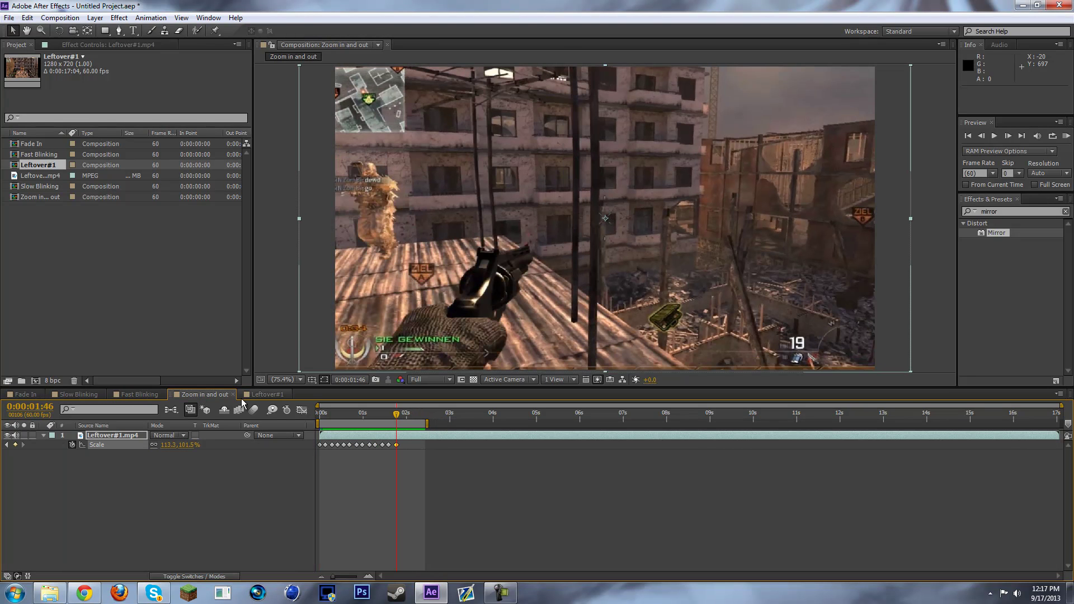
pyautogui.click(272, 395)
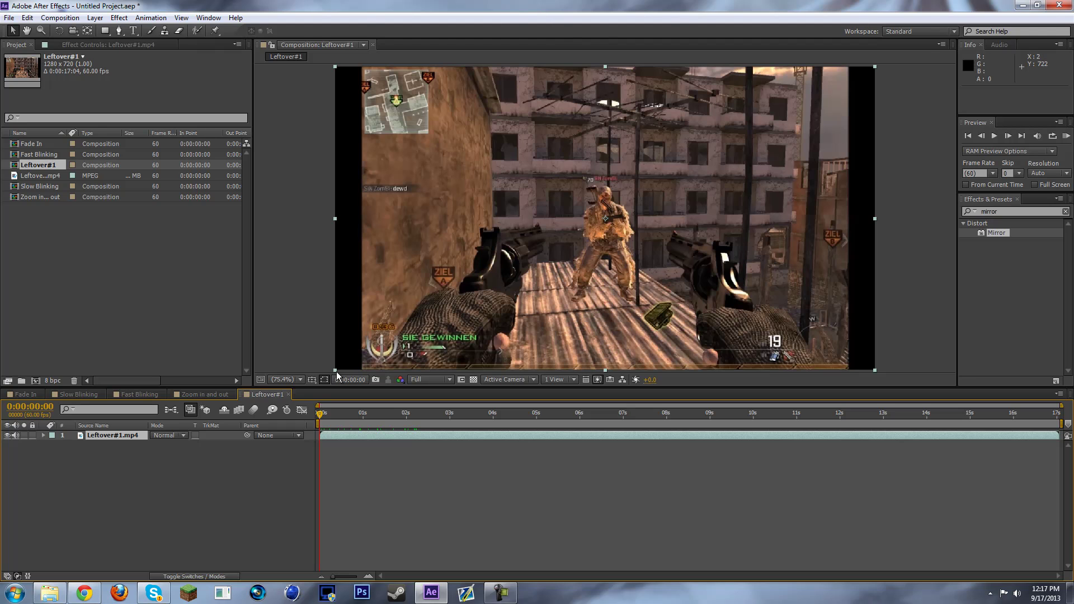
# Step: Stretch the Leftover#1.mp4 clip to about 112% width and 101% height so it covers the black side bars
pyautogui.moveTo(335, 370); pyautogui.dragTo(302, 374)
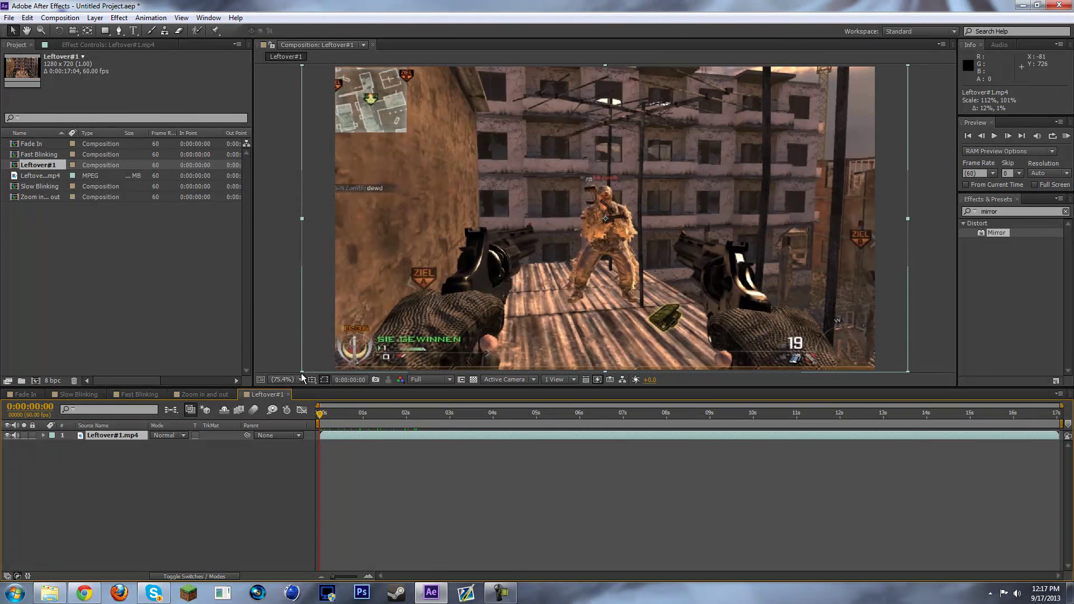
pyautogui.click(224, 503)
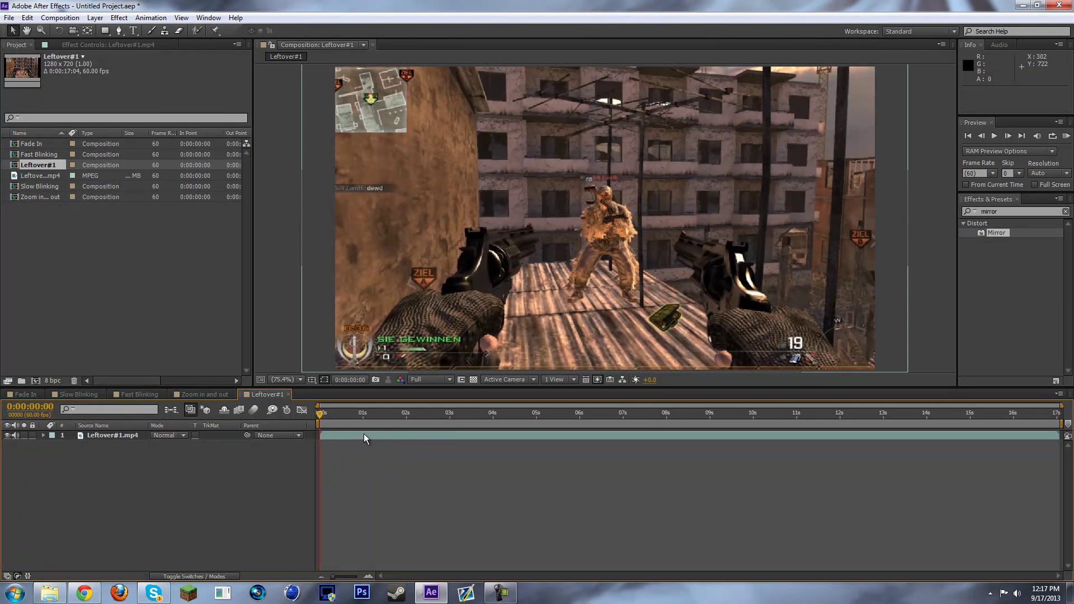
pyautogui.click(329, 438)
pyautogui.click(261, 453)
# Step: Reveal all Transform properties of the Leftover#1.mp4 layer in the timeline
pyautogui.click(87, 438)
pyautogui.press('t')
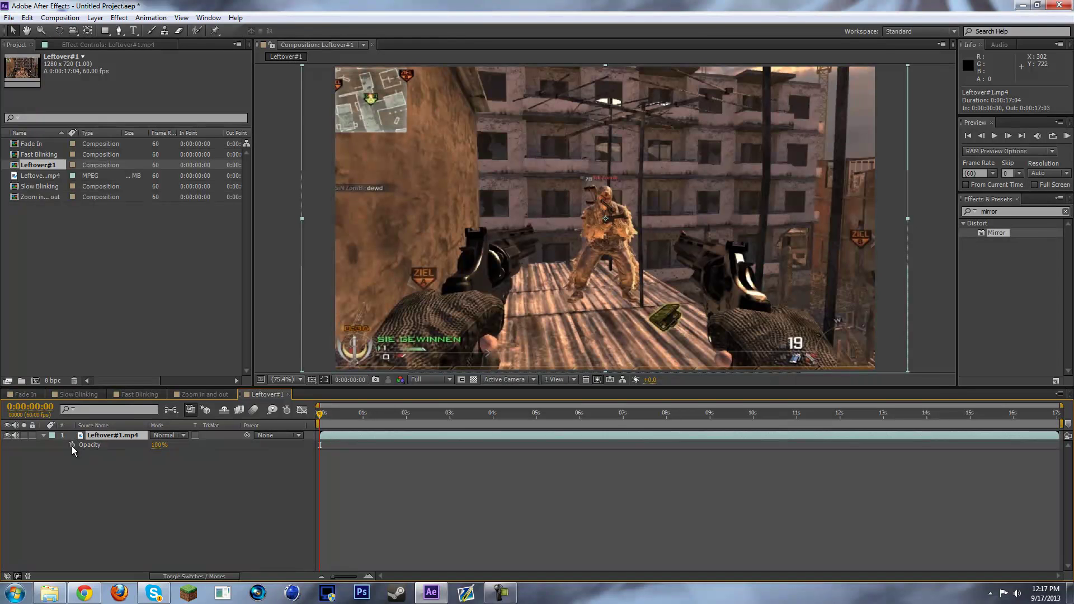
pyautogui.click(44, 436)
pyautogui.click(44, 436)
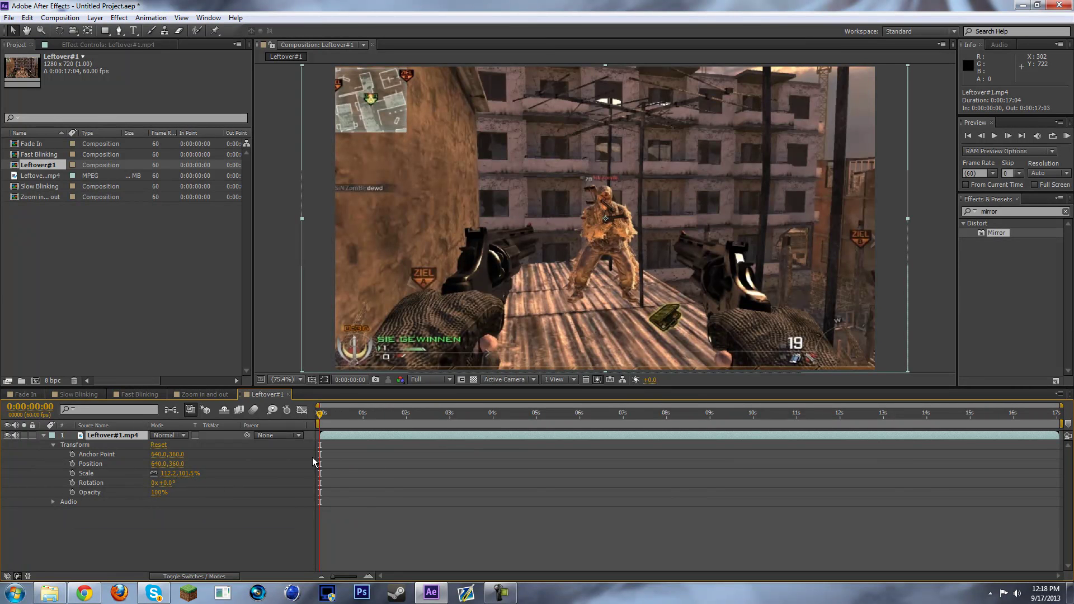
# Step: Start Opacity keyframing on the clip with 100% at the beginning and fade it to black at 0:00:01:00
pyautogui.click(72, 492)
pyautogui.moveTo(155, 493); pyautogui.dragTo(199, 505)
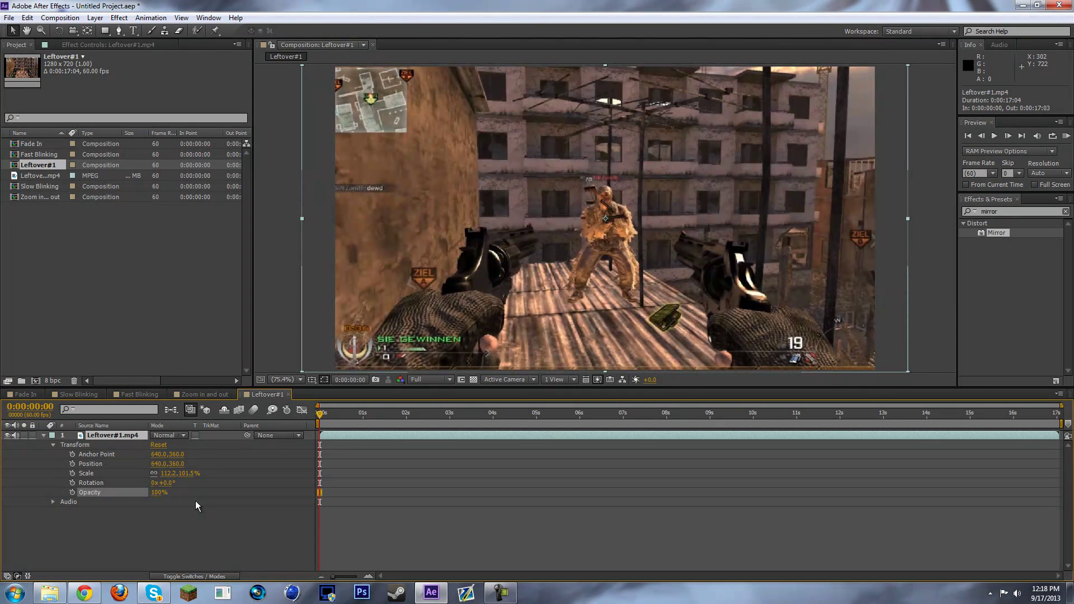
pyautogui.click(72, 493)
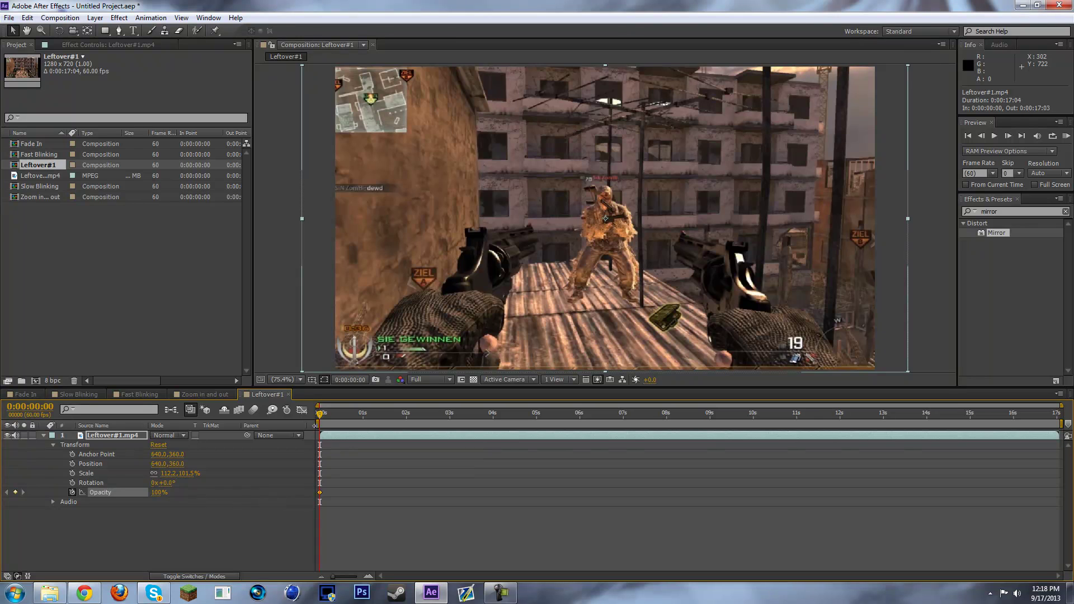
pyautogui.moveTo(320, 418); pyautogui.dragTo(361, 415)
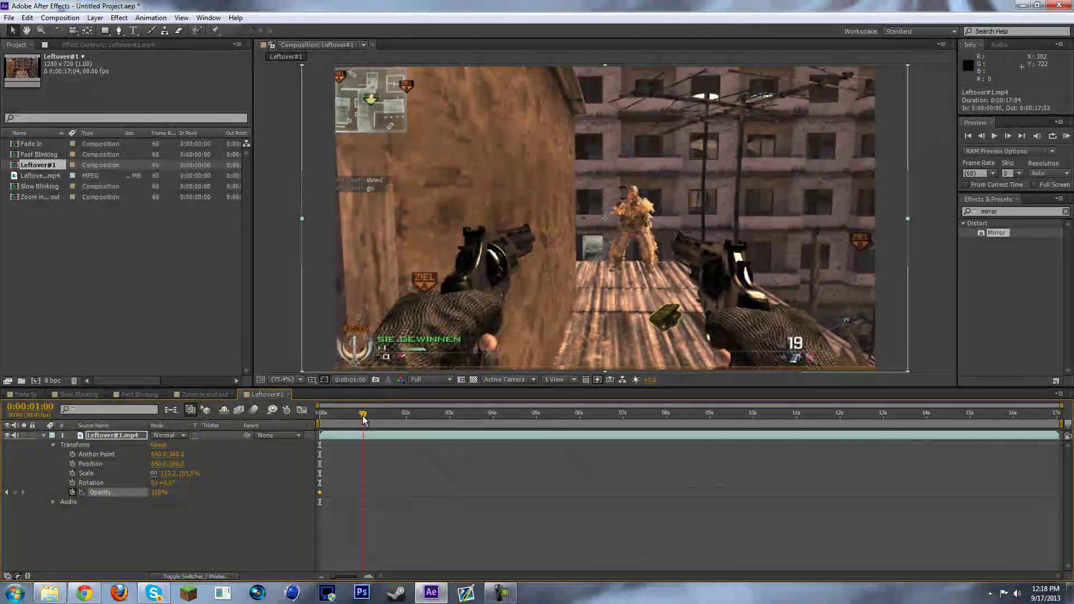
pyautogui.moveTo(159, 497); pyautogui.dragTo(84, 493)
# Step: Add a 100% Opacity keyframe at 0:00:00:57 and scrub between the start and that point
pyautogui.moveTo(363, 415)
pyautogui.mouseDown()
pyautogui.moveTo(335, 419)
pyautogui.moveTo(360, 424)
pyautogui.mouseUp()
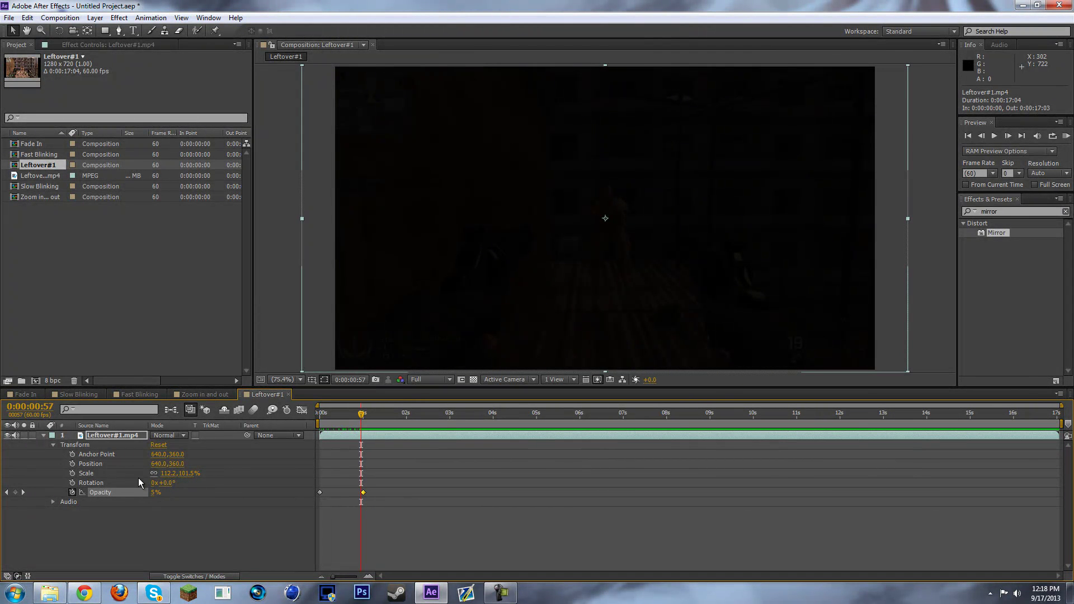
pyautogui.moveTo(156, 491); pyautogui.dragTo(343, 487)
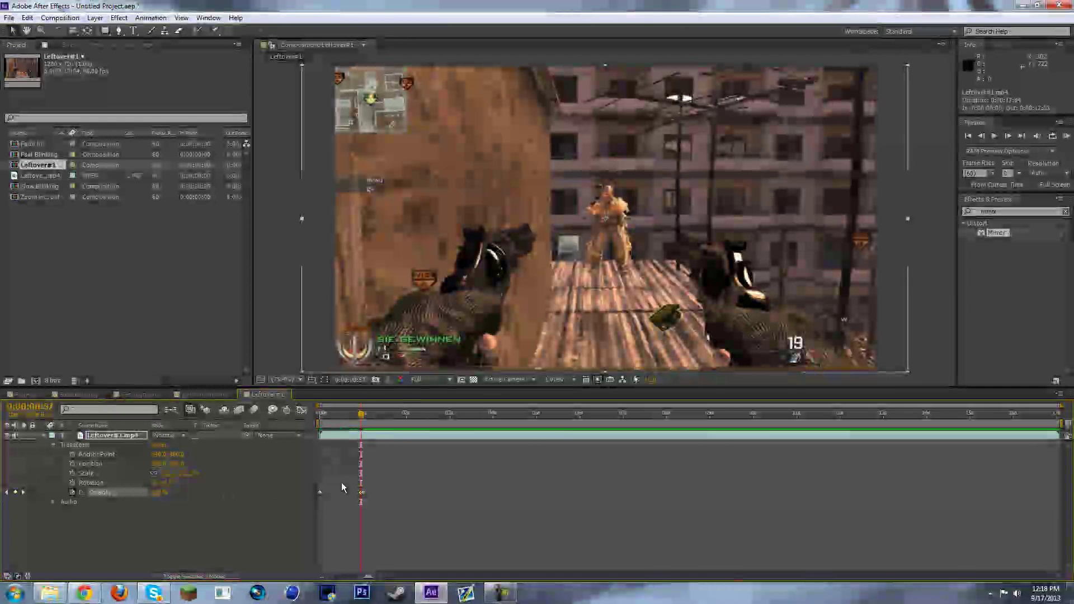
pyautogui.moveTo(361, 417); pyautogui.dragTo(314, 416)
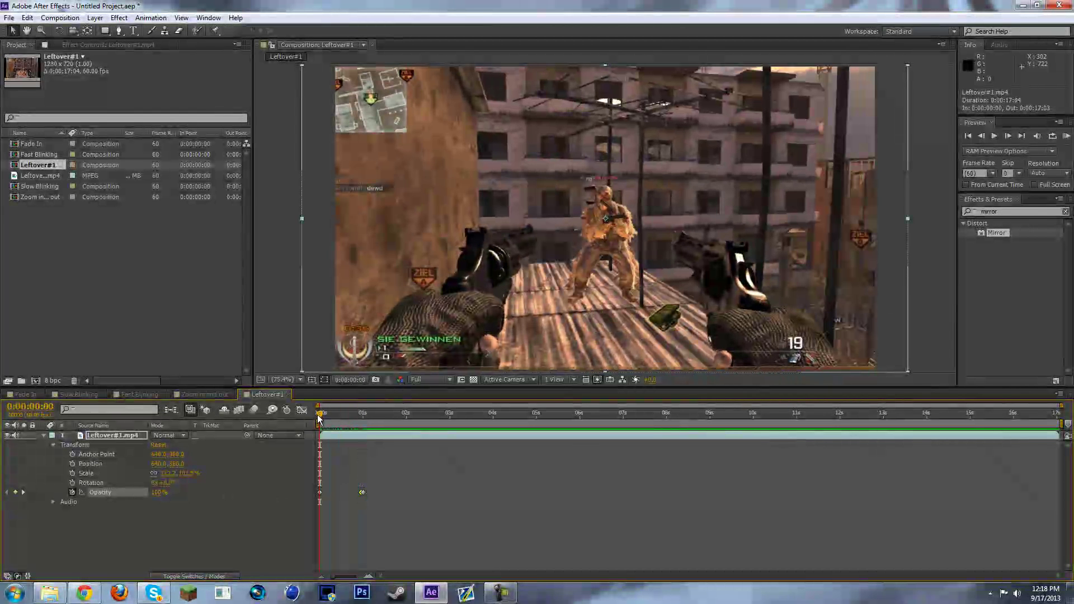
pyautogui.moveTo(321, 420); pyautogui.dragTo(362, 422)
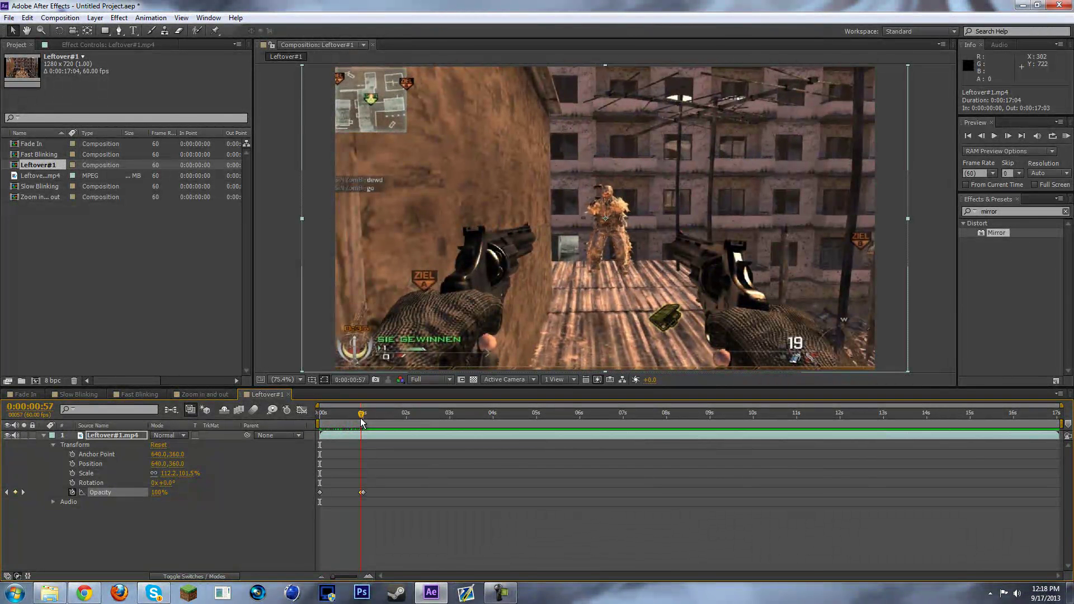
pyautogui.moveTo(361, 423)
pyautogui.mouseDown()
pyautogui.moveTo(369, 412)
pyautogui.moveTo(362, 421)
pyautogui.mouseUp()
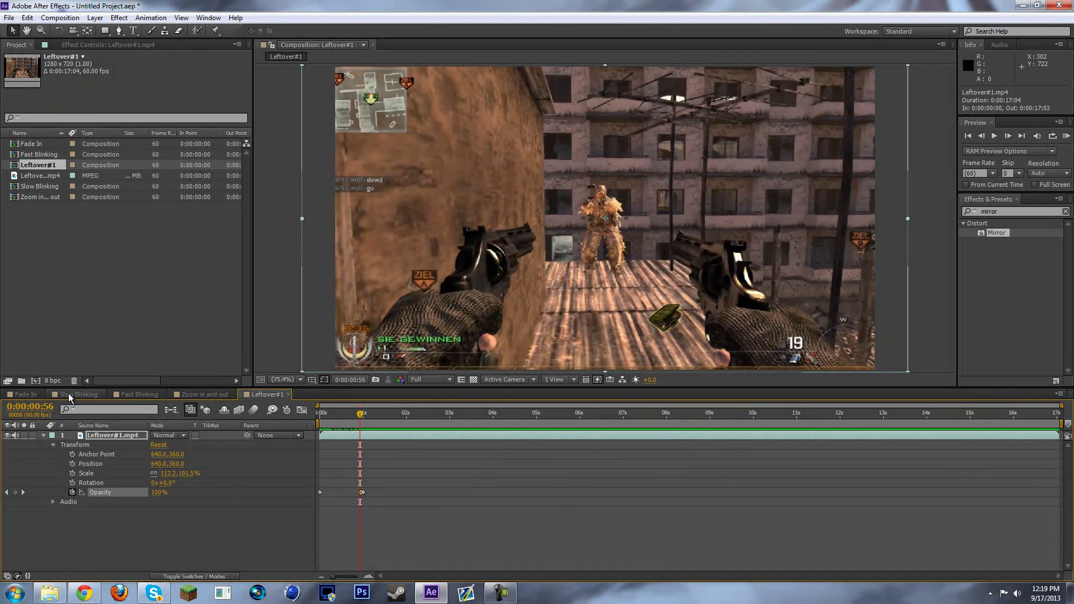
# Step: Open the Fade In composition and RAM-preview its opacity fade
pyautogui.click(30, 395)
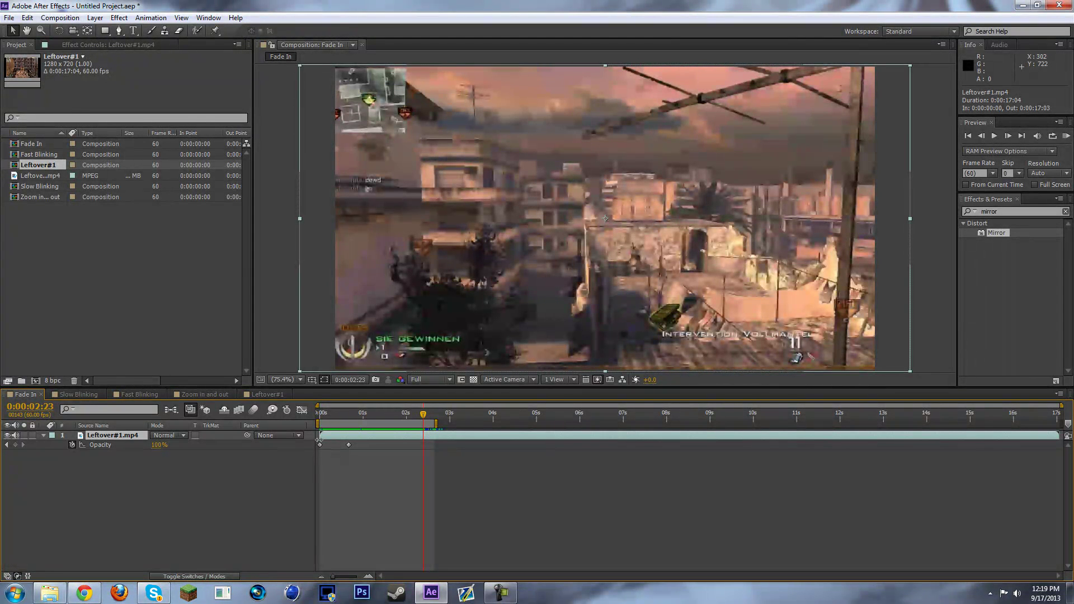
pyautogui.click(317, 415)
pyautogui.moveTo(343, 415)
pyautogui.mouseDown()
pyautogui.moveTo(356, 416)
pyautogui.moveTo(319, 420)
pyautogui.moveTo(343, 420)
pyautogui.mouseUp()
pyautogui.click(1066, 136)
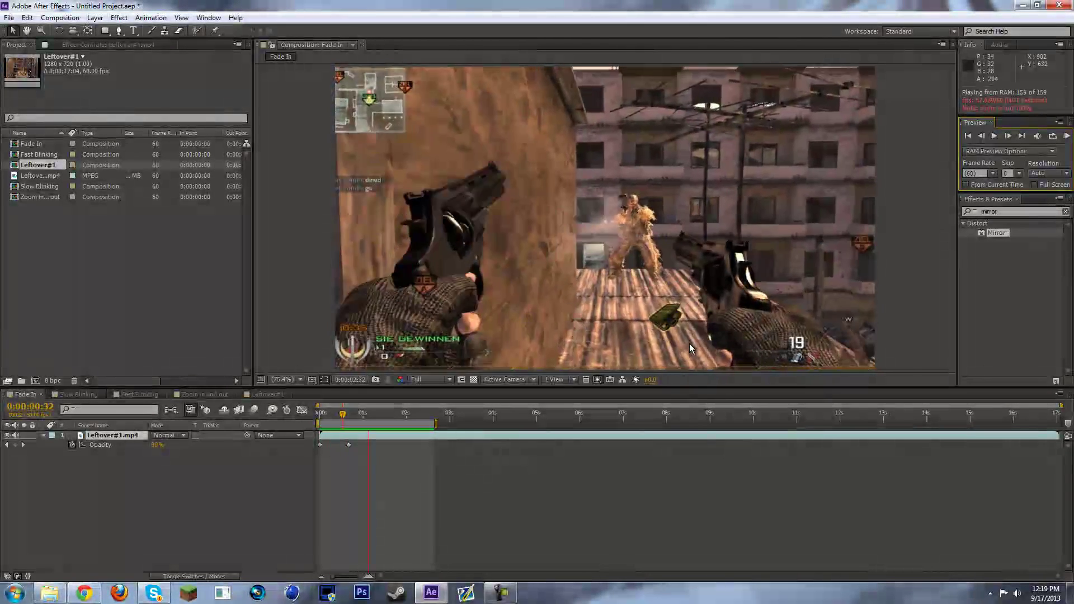
pyautogui.click(508, 336)
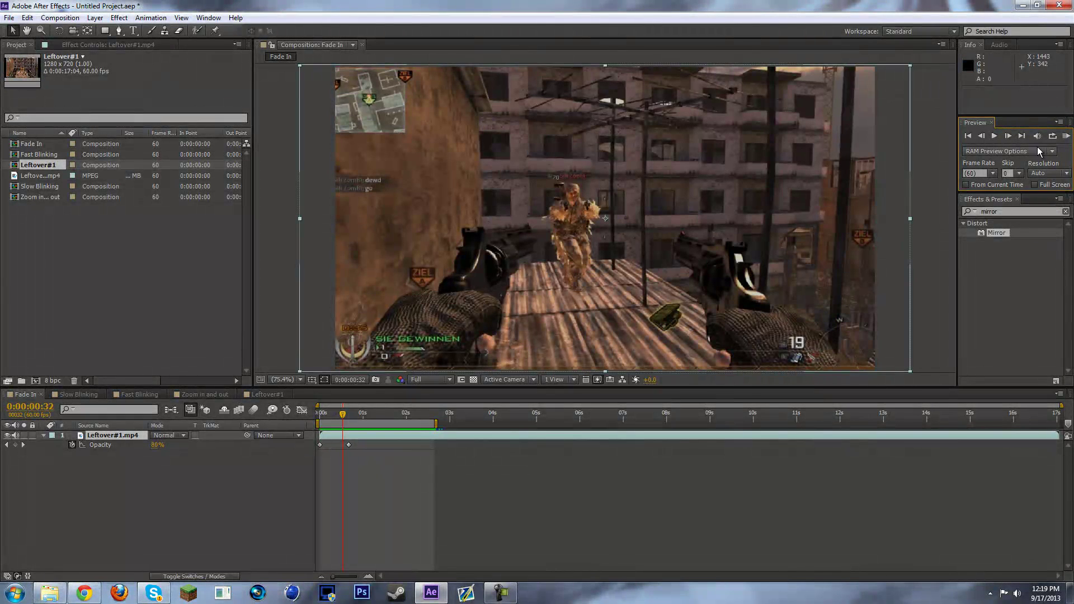
pyautogui.click(1065, 135)
pyautogui.click(470, 347)
# Step: Move the second Opacity keyframe in the Fade In composition to about 1.5 seconds and RAM-preview the slower fade
pyautogui.moveTo(348, 444); pyautogui.dragTo(382, 448)
pyautogui.click(1065, 135)
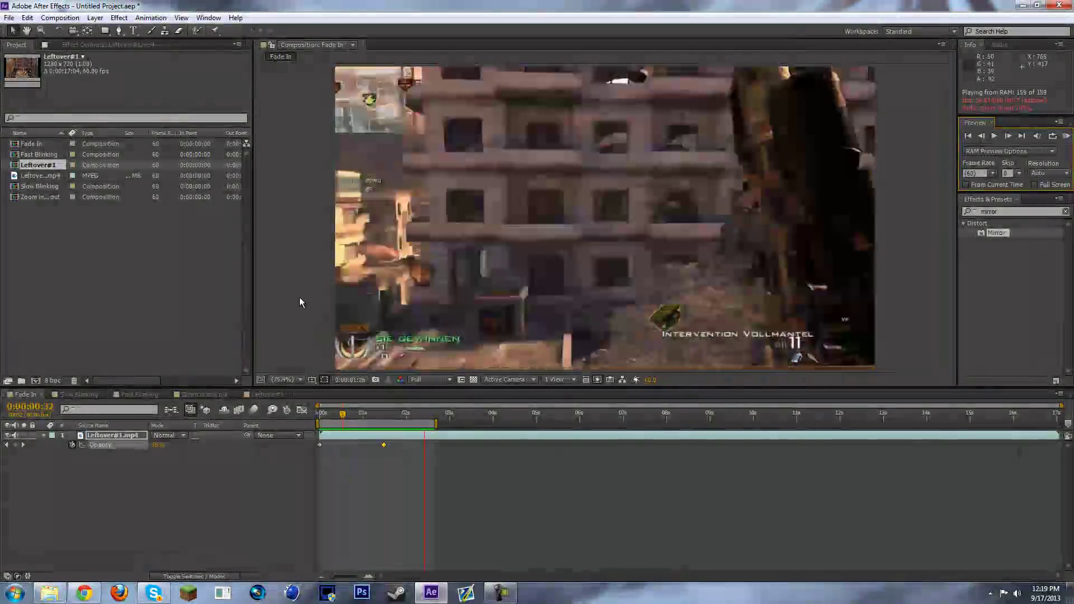
pyautogui.press('space')
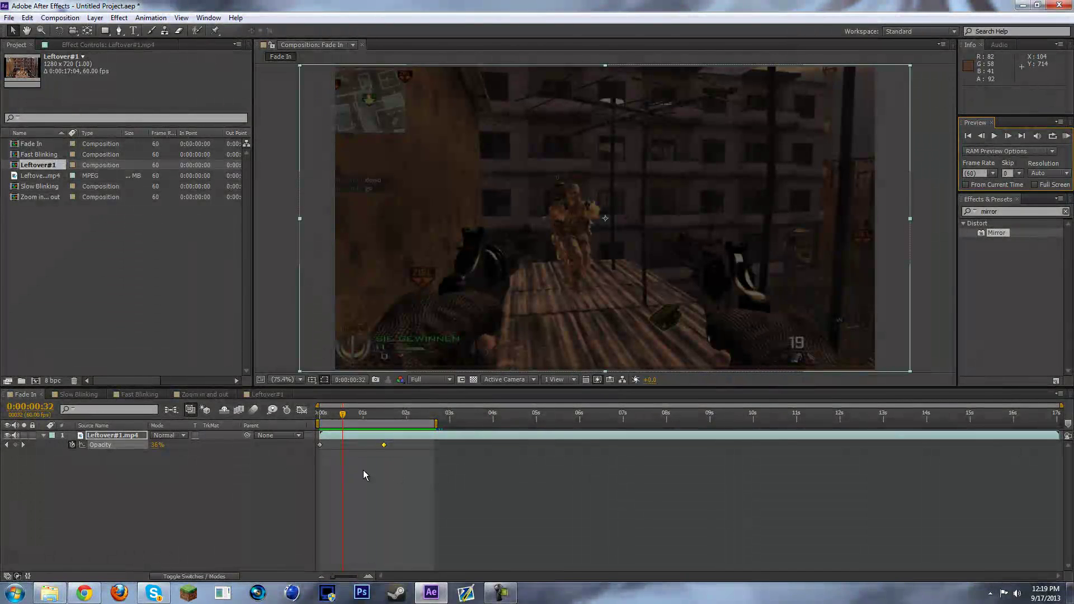
pyautogui.moveTo(401, 472); pyautogui.dragTo(318, 441)
pyautogui.click(274, 460)
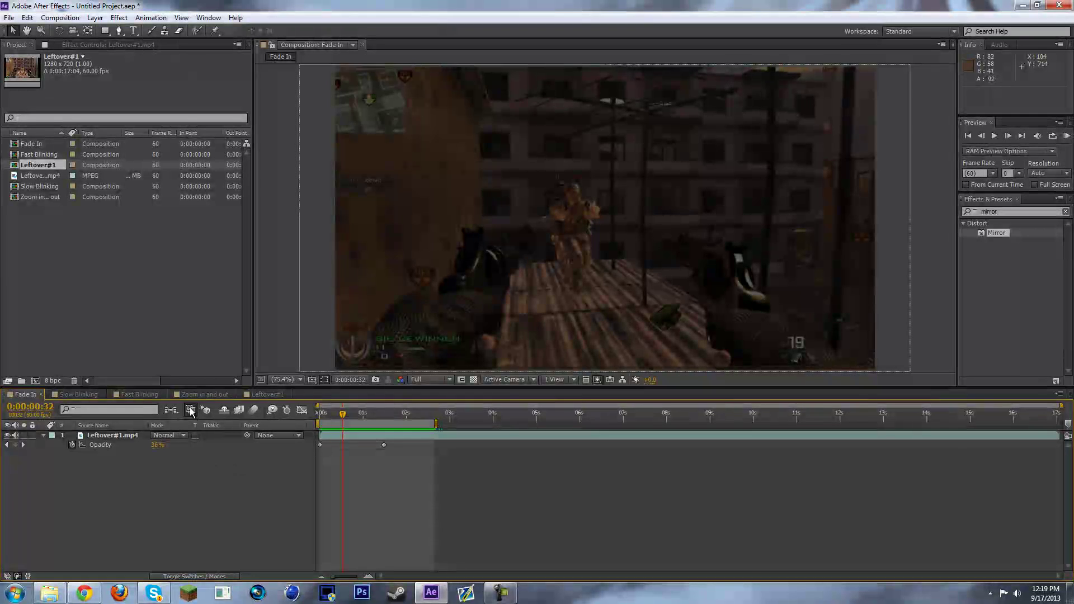
# Step: Compare the Opacity keyframe spacing in the Slow Blinking, Fast Blinking and Fade In compositions
pyautogui.click(87, 393)
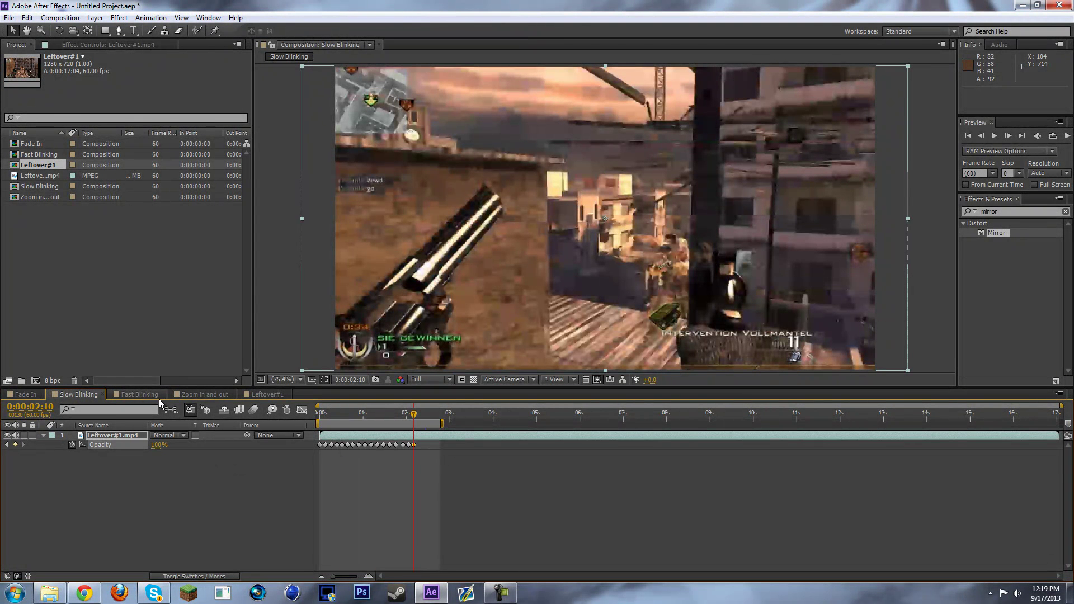
pyautogui.click(139, 397)
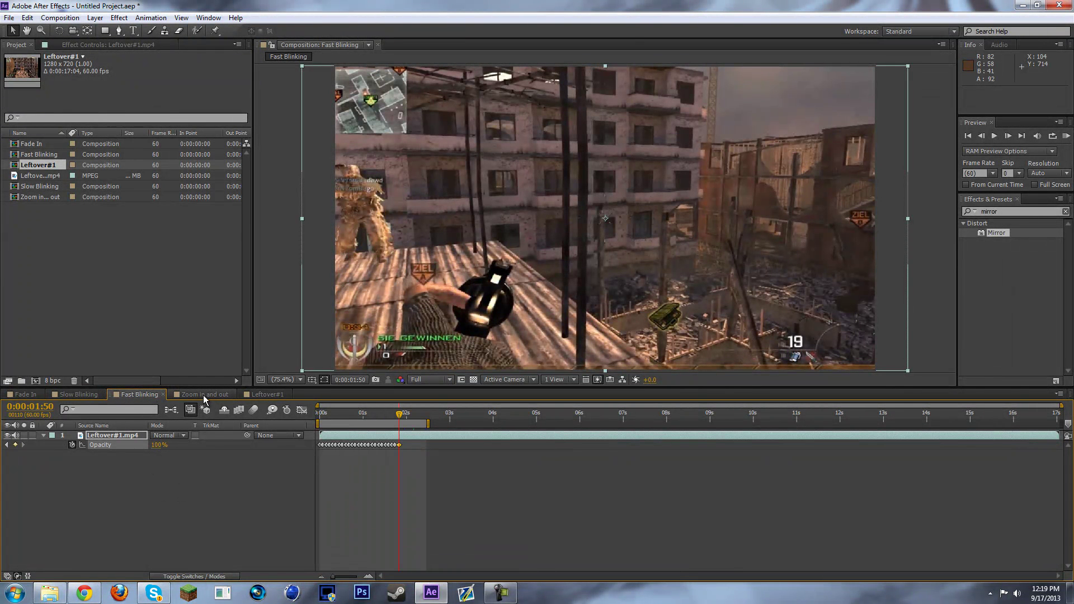
pyautogui.click(34, 395)
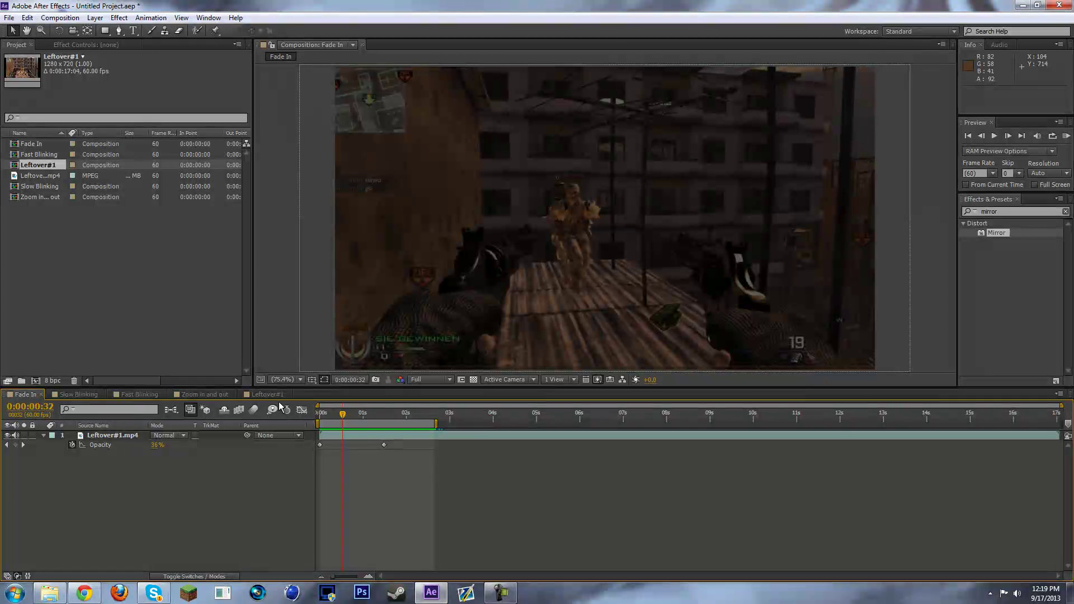
# Step: Remove all Opacity keyframes from the clip in Leftover#1 and return the playhead to the start
pyautogui.click(276, 398)
pyautogui.click(72, 492)
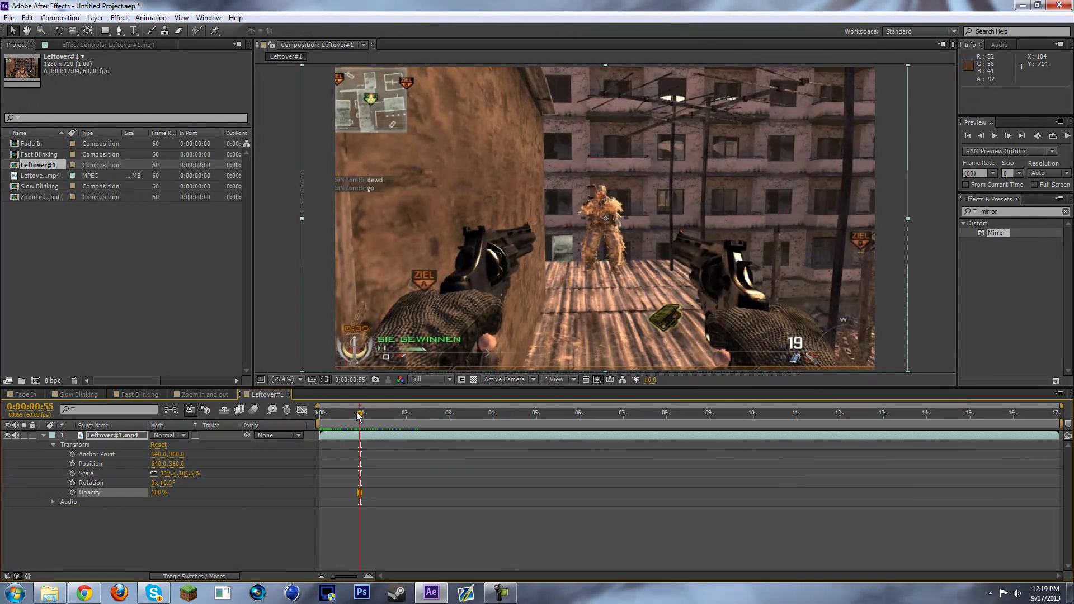
pyautogui.moveTo(358, 415); pyautogui.dragTo(320, 415)
pyautogui.click(208, 520)
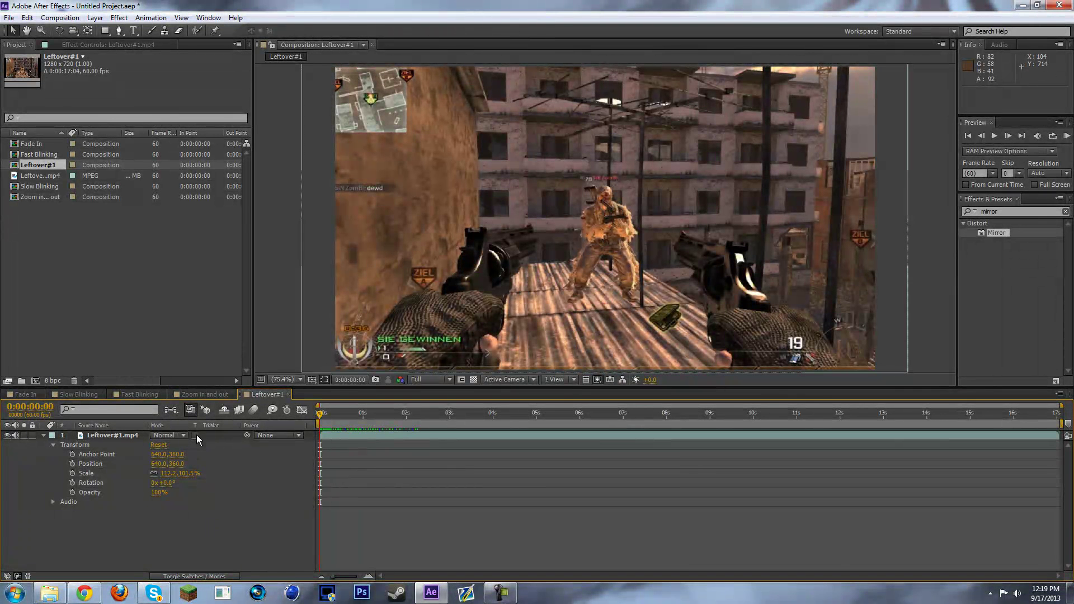
# Step: Scrub through the first second of Leftover#1 and return to the start of the timeline
pyautogui.press('space')
pyautogui.moveTo(361, 421); pyautogui.dragTo(306, 421)
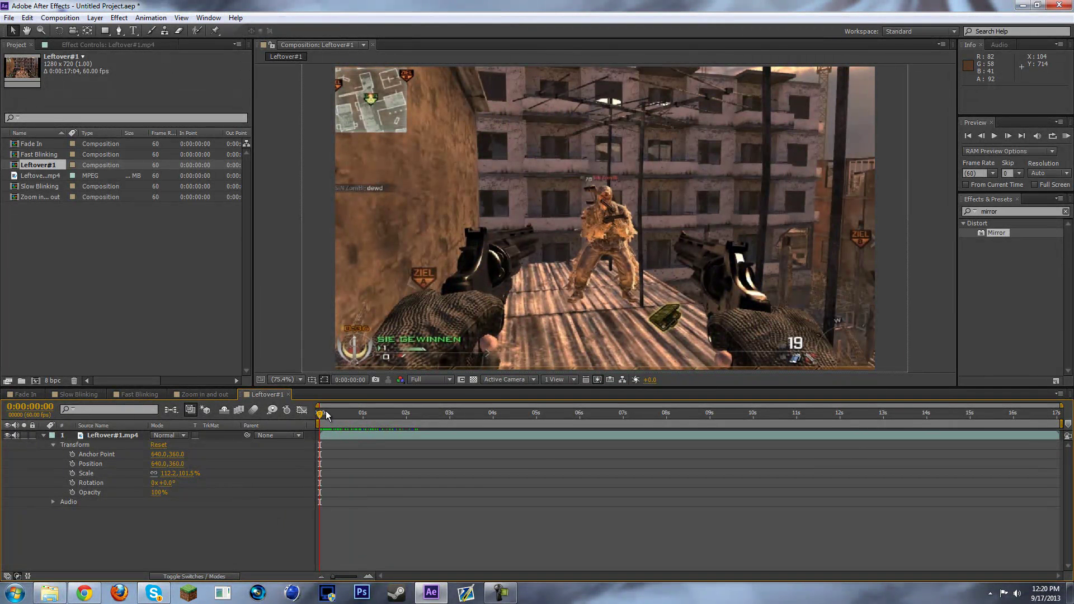
pyautogui.moveTo(361, 419); pyautogui.dragTo(311, 418)
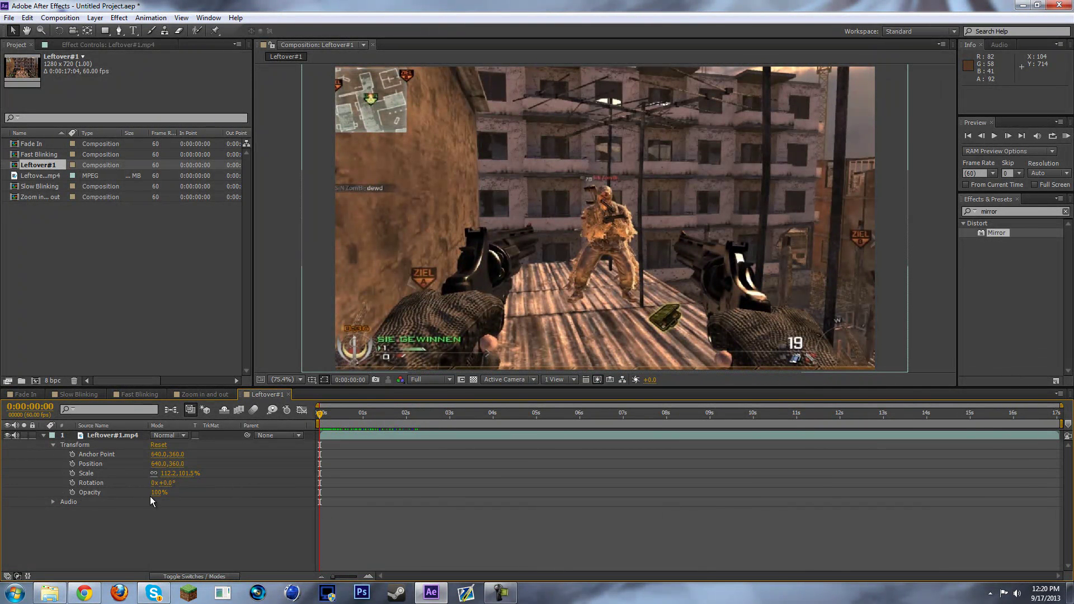
# Step: Start Scale keyframing on the clip at 0:00:00:00 and add an enlarged Scale keyframe at 0:00:00:13
pyautogui.click(72, 473)
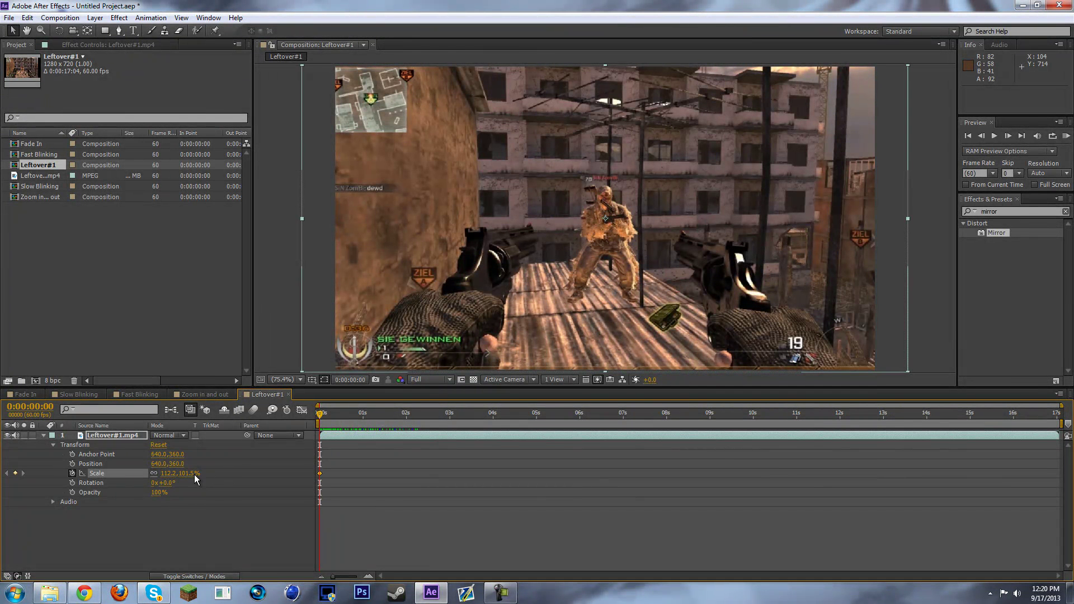
pyautogui.moveTo(320, 419); pyautogui.dragTo(329, 419)
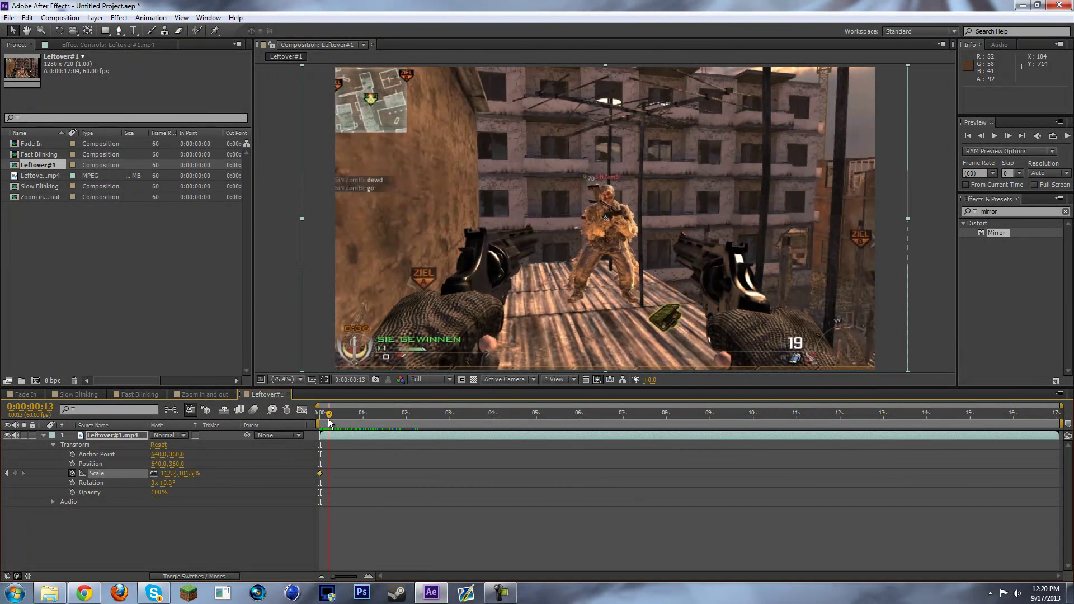
pyautogui.moveTo(187, 476); pyautogui.dragTo(229, 464)
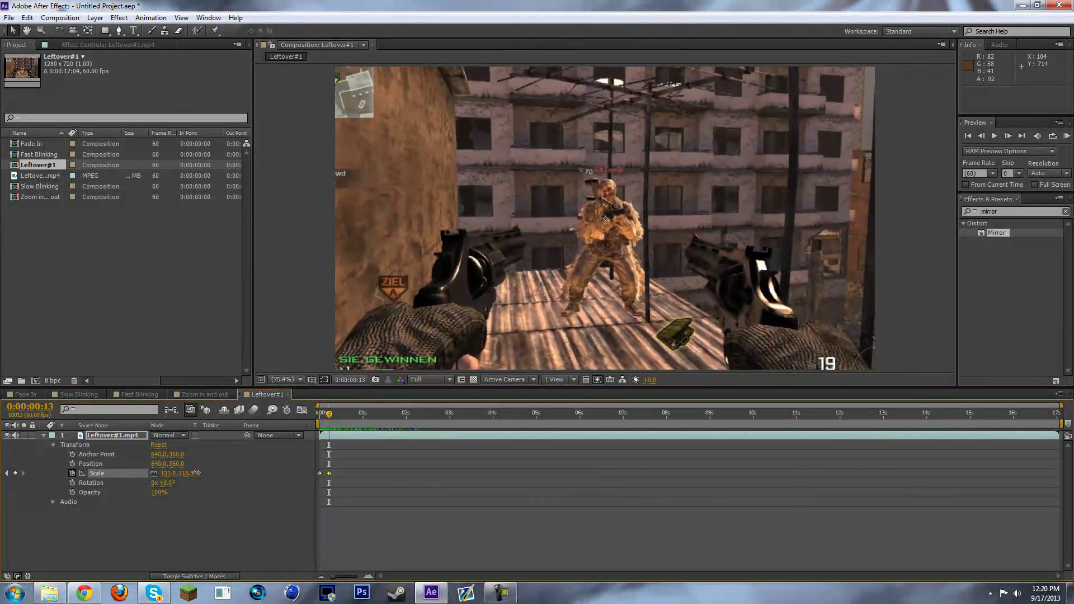
# Step: Copy the two Scale keyframes, paste them repeatedly along the timeline up to 0:00:01:16, and RAM-preview the zoom effect
pyautogui.click(354, 475)
pyautogui.click(320, 473)
pyautogui.hotkey('ctrl', 'c')
pyautogui.moveTo(331, 418); pyautogui.dragTo(374, 418)
pyautogui.hotkey('ctrl', 'v')
pyautogui.hotkey('ctrl', 'v')
pyautogui.hotkey('ctrl', 'v')
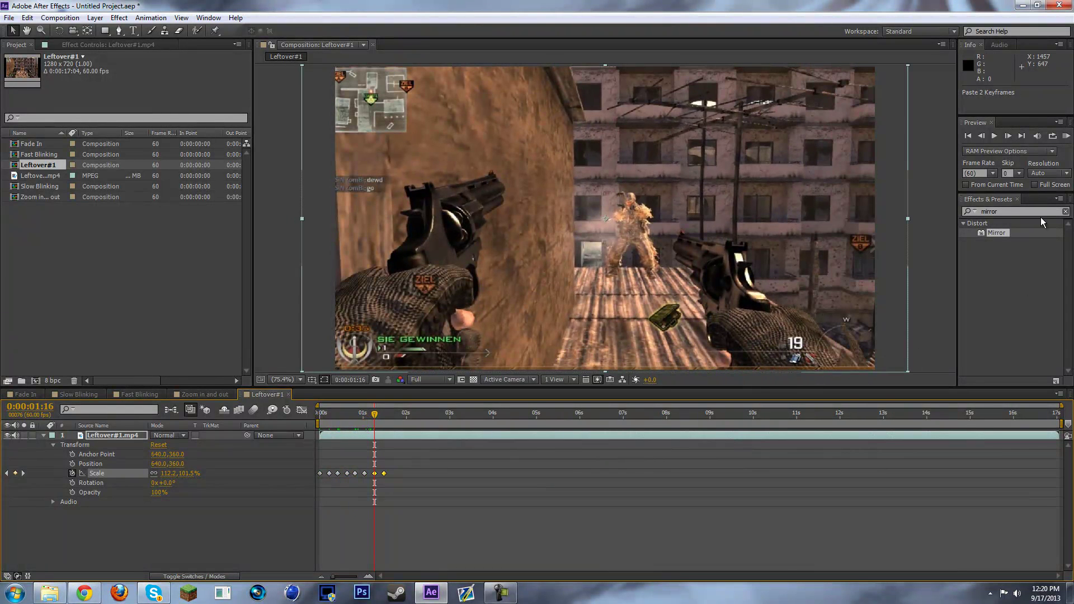
pyautogui.click(1066, 136)
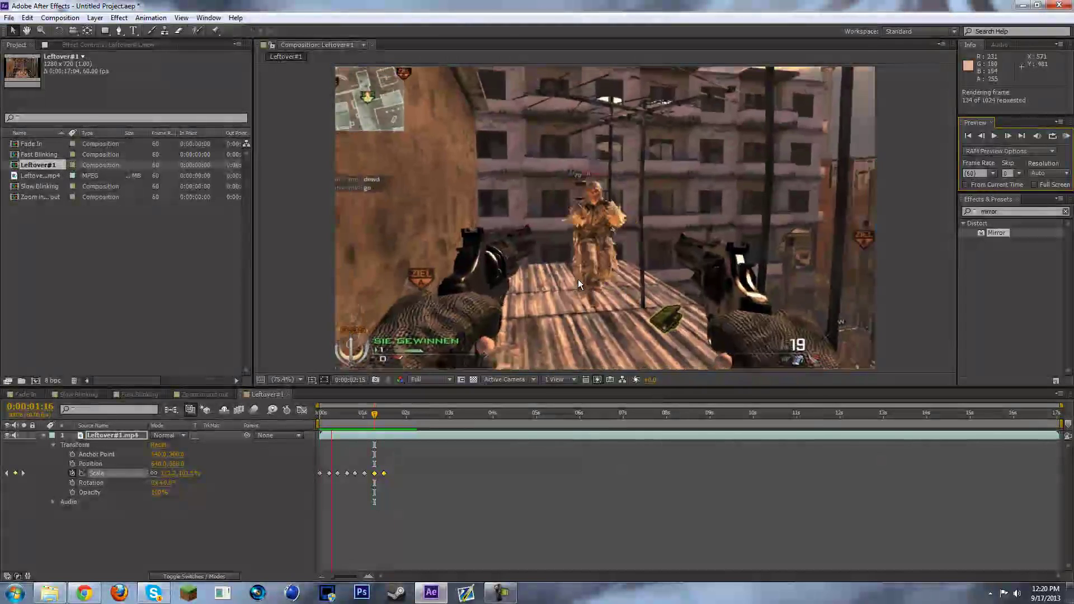
pyautogui.click(602, 284)
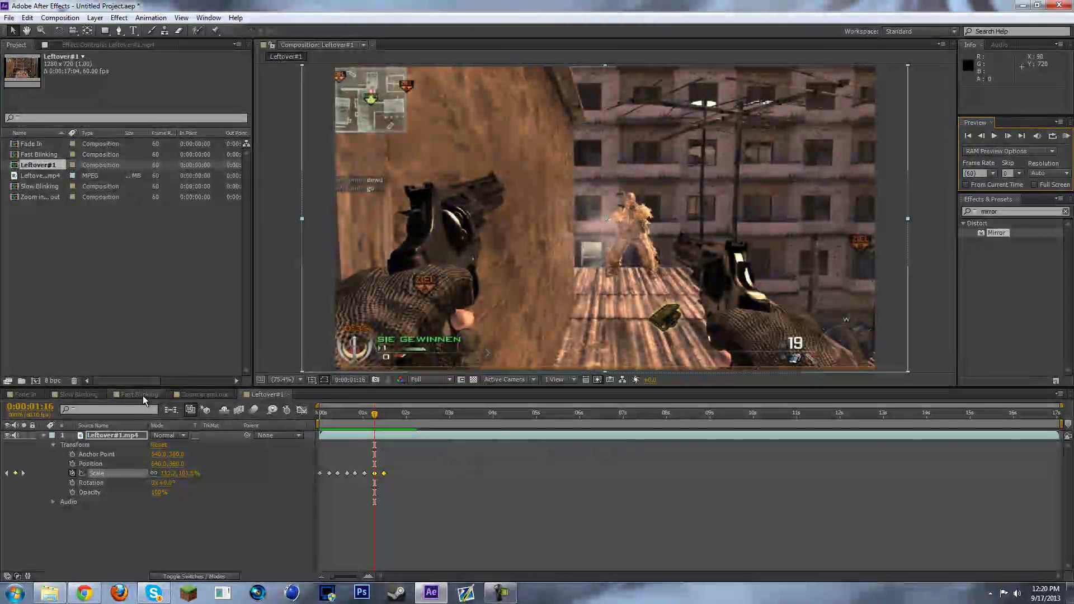
# Step: Look at the Slow Blinking composition's Opacity keyframes and RAM-preview the Zoom in and out composition
pyautogui.click(68, 395)
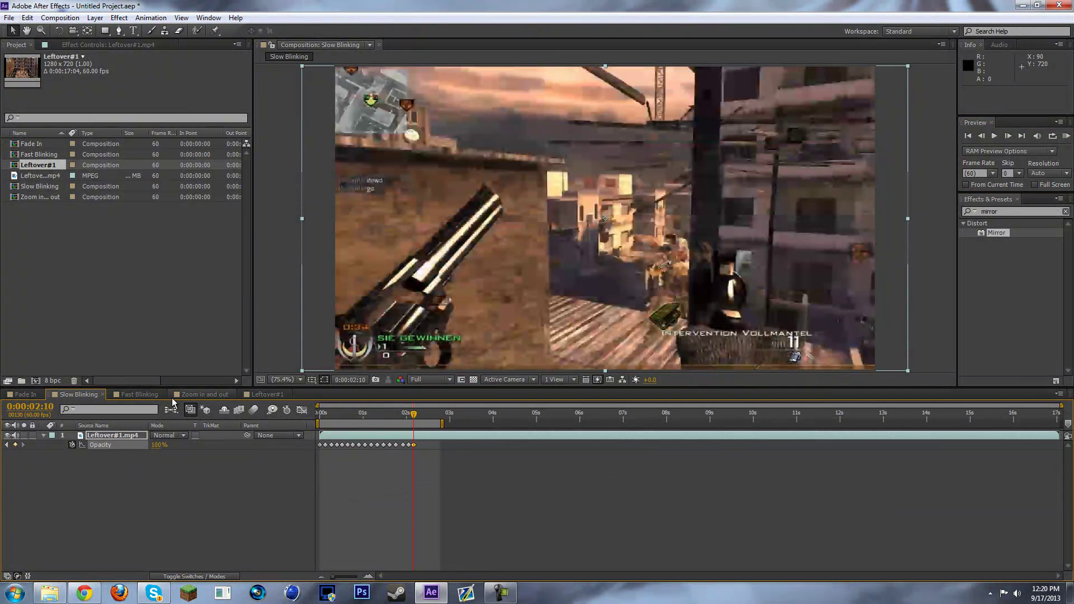
pyautogui.moveTo(414, 420)
pyautogui.mouseDown()
pyautogui.moveTo(384, 419)
pyautogui.moveTo(416, 419)
pyautogui.mouseUp()
pyautogui.click(200, 392)
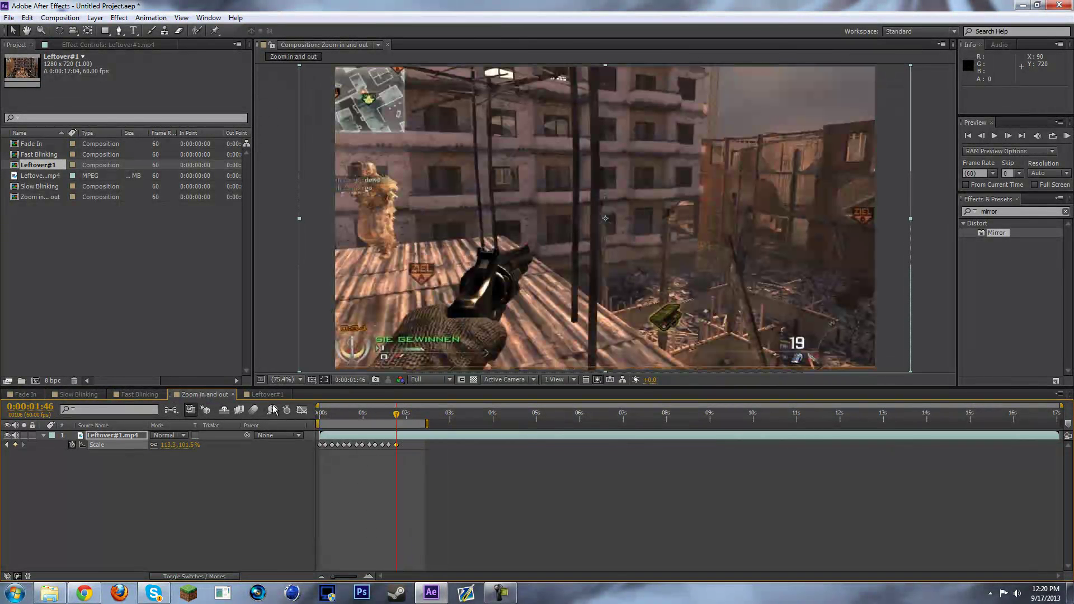
pyautogui.click(1066, 136)
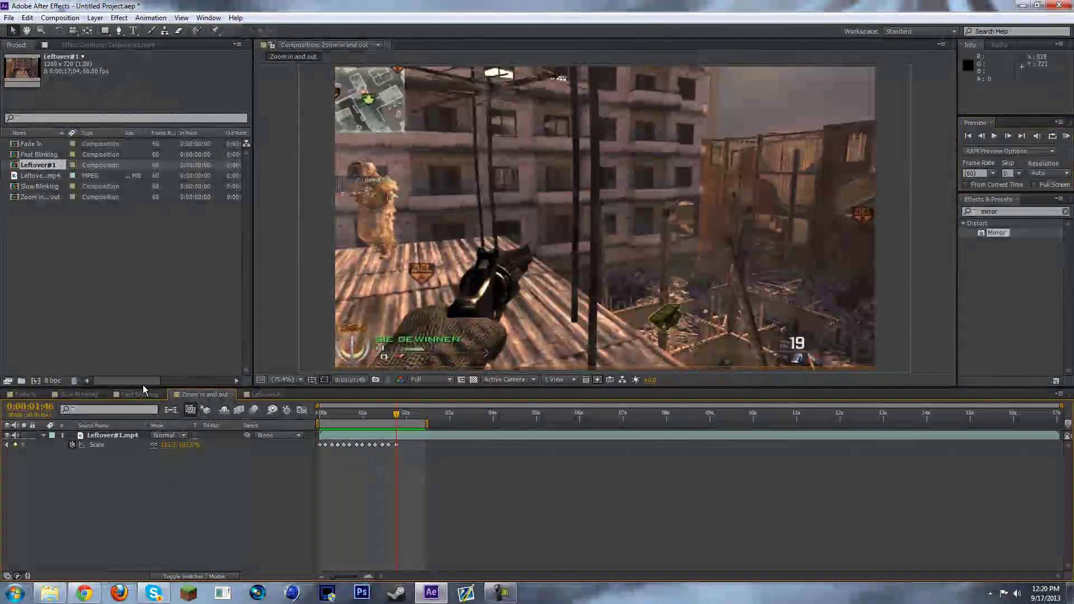
# Step: Remove all Scale keyframes from the clip in Leftover#1 and return the playhead to the start
pyautogui.click(135, 394)
pyautogui.click(269, 395)
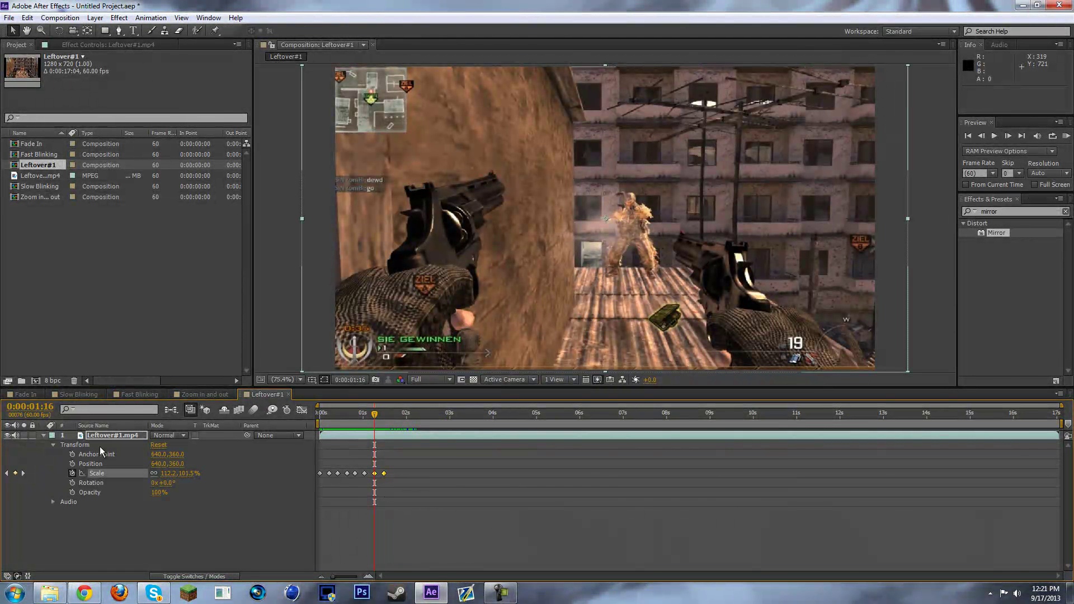
pyautogui.click(73, 473)
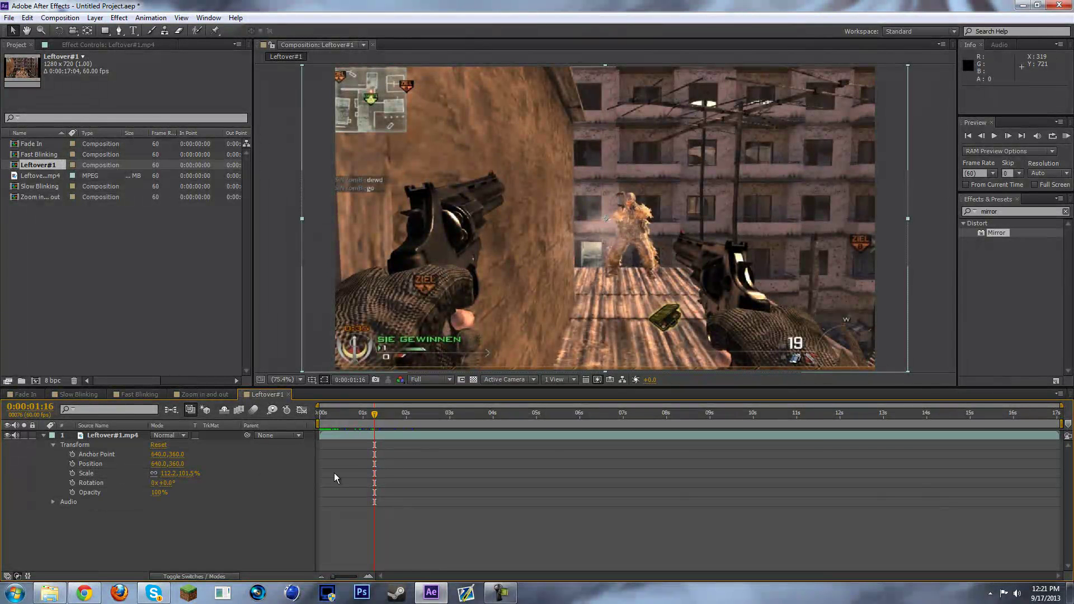
pyautogui.press('Home')
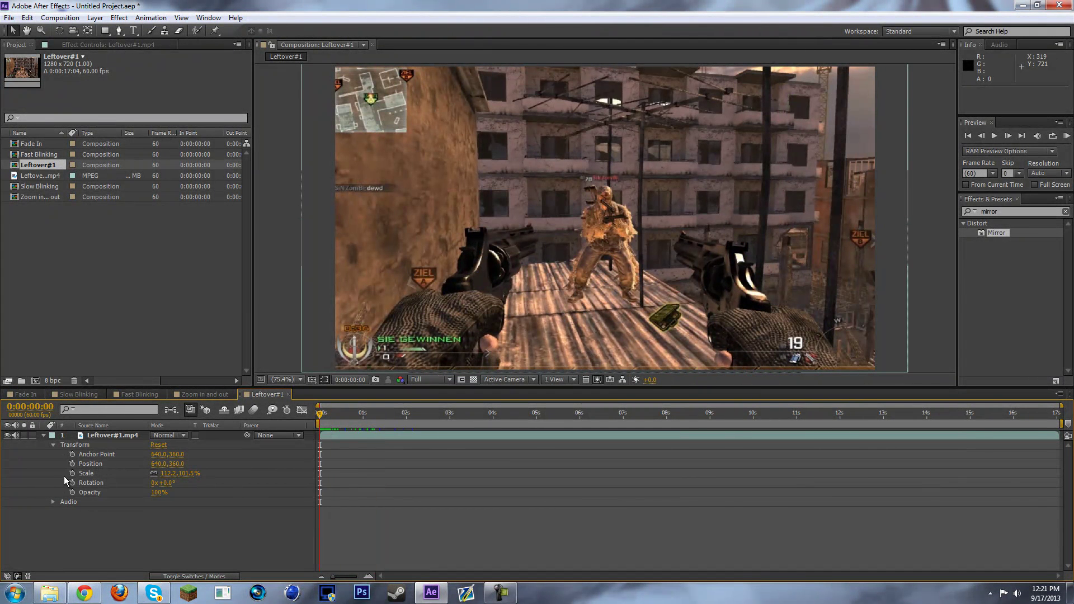
pyautogui.click(73, 473)
pyautogui.click(321, 412)
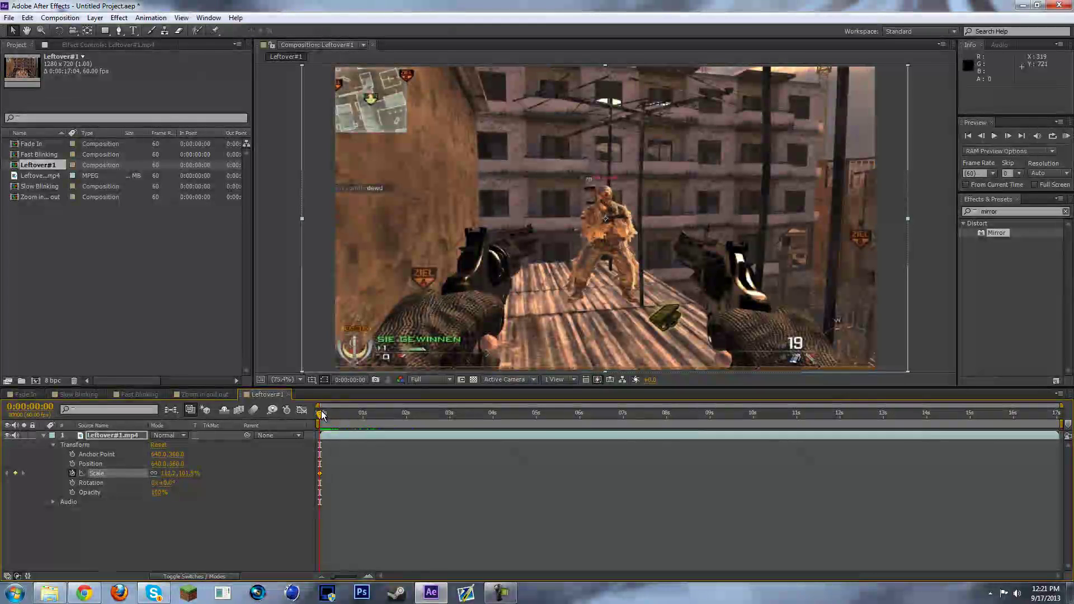
pyautogui.click(72, 473)
pyautogui.click(72, 474)
pyautogui.moveTo(323, 419); pyautogui.dragTo(319, 420)
pyautogui.click(72, 474)
pyautogui.click(73, 473)
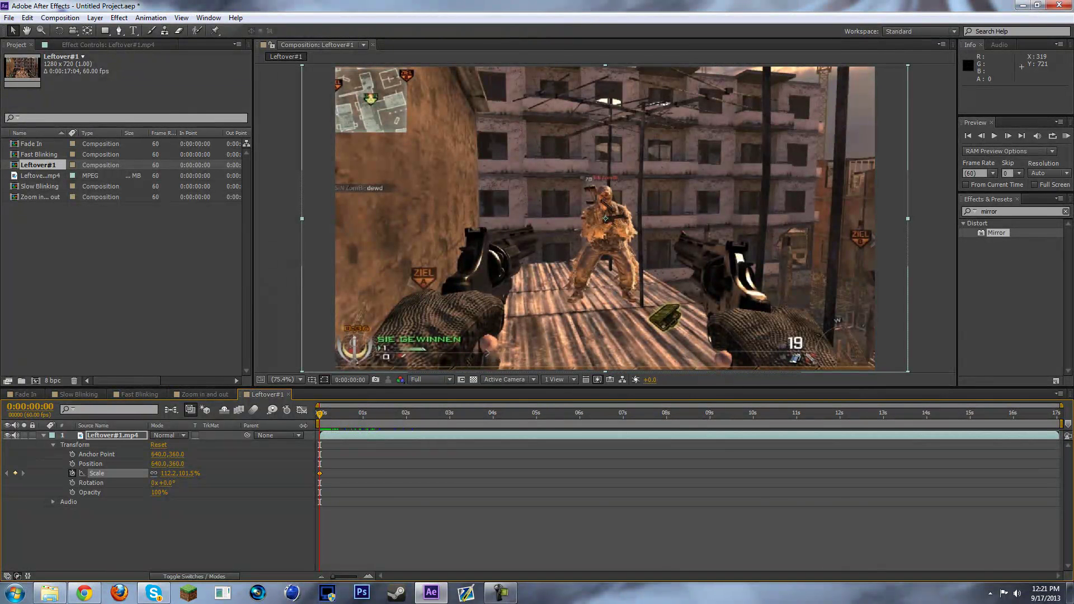
pyautogui.moveTo(321, 421); pyautogui.dragTo(351, 417)
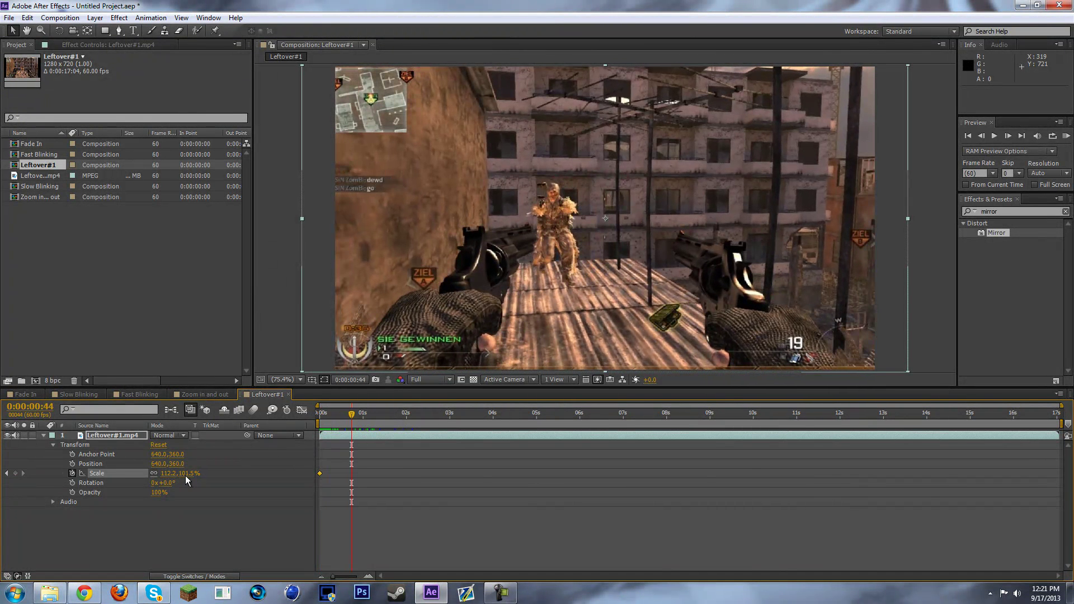
pyautogui.click(73, 473)
# Step: Start Opacity keyframing on the clip at 0:00:00:00 and add an unchanged 100% Opacity keyframe at 0:00:00:59
pyautogui.moveTo(351, 416)
pyautogui.mouseDown()
pyautogui.moveTo(320, 417)
pyautogui.moveTo(358, 425)
pyautogui.mouseUp()
pyautogui.click(72, 492)
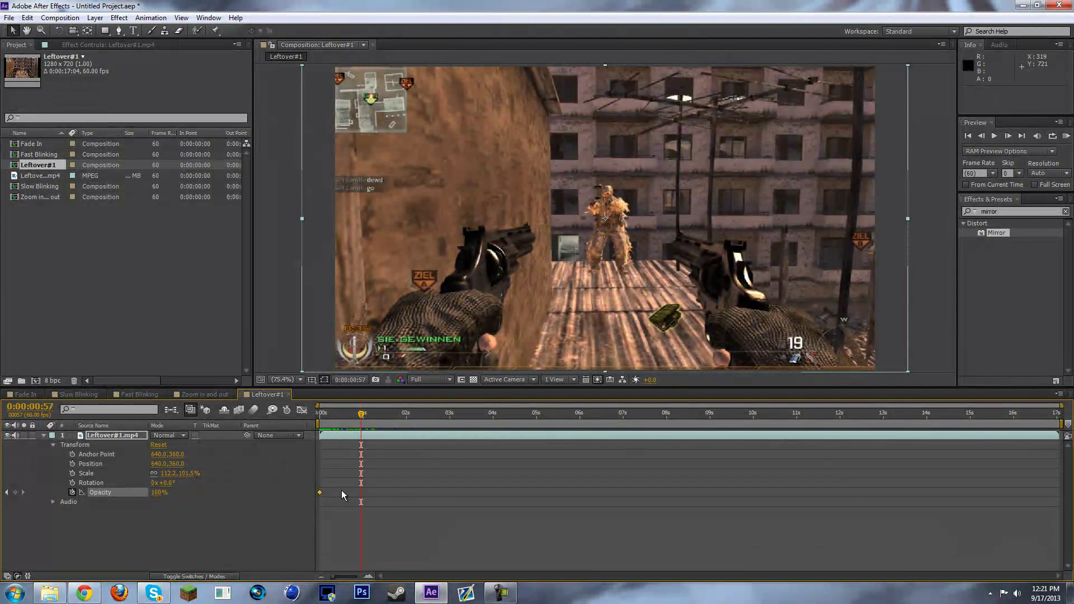
pyautogui.click(159, 492)
pyautogui.press('Return')
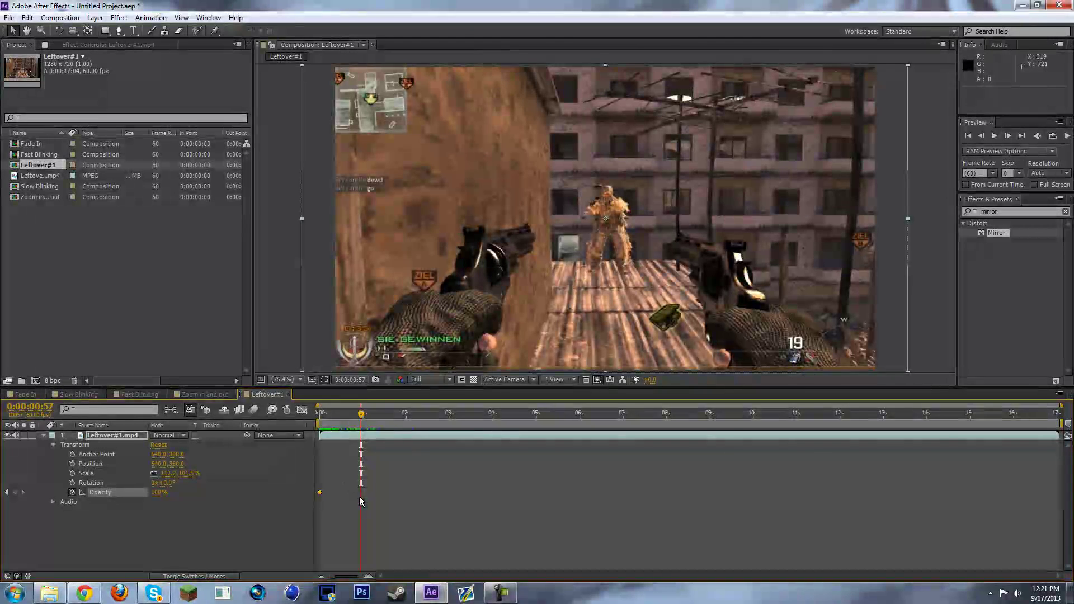
pyautogui.click(161, 493)
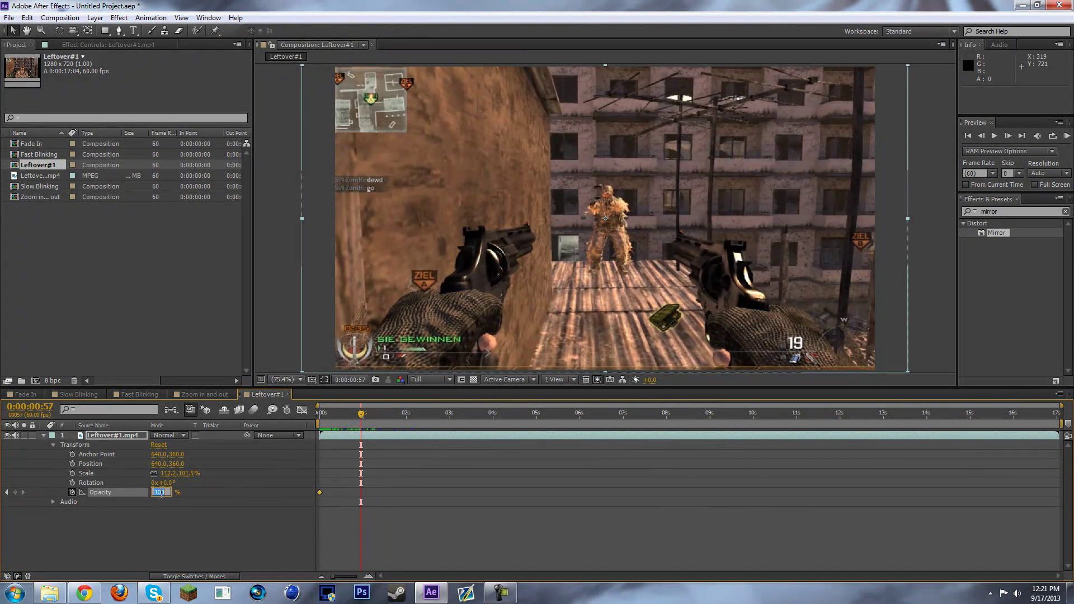
pyautogui.press('Return')
pyautogui.moveTo(362, 420)
pyautogui.mouseDown()
pyautogui.moveTo(375, 421)
pyautogui.moveTo(363, 416)
pyautogui.mouseUp()
pyautogui.moveTo(374, 490); pyautogui.dragTo(349, 496)
pyautogui.press('Delete')
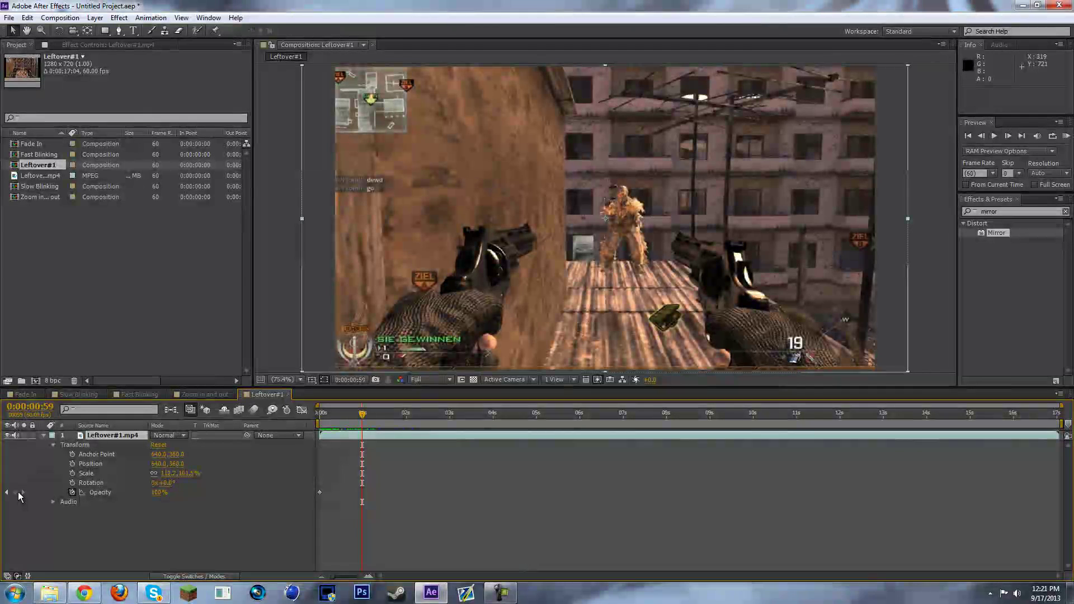
pyautogui.click(17, 492)
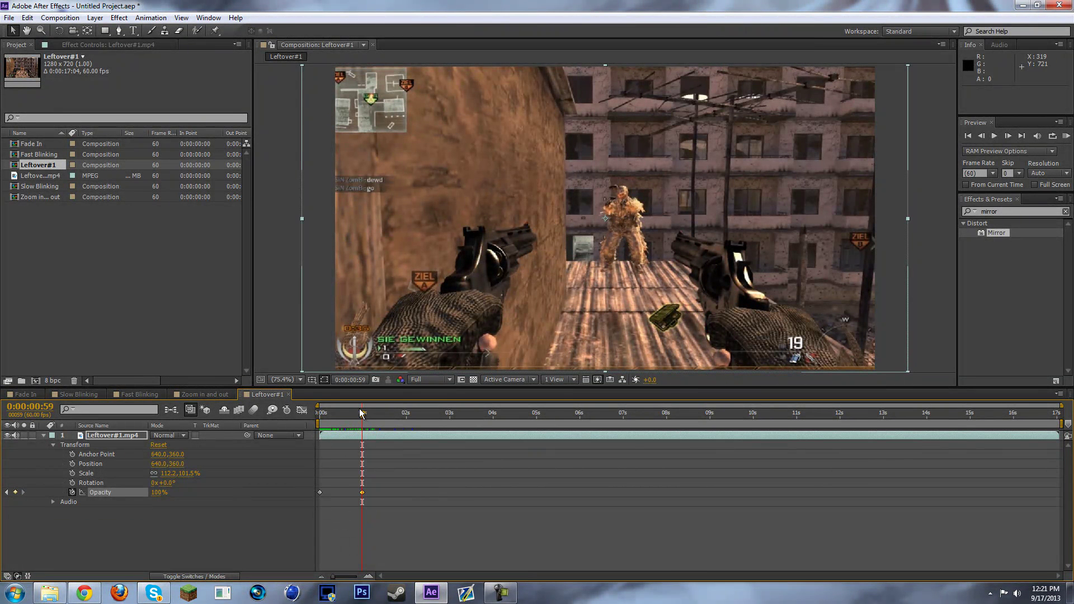
# Step: Step backward and forward through the Opacity keyframes of the clip in the Fast Blinking composition
pyautogui.click(139, 394)
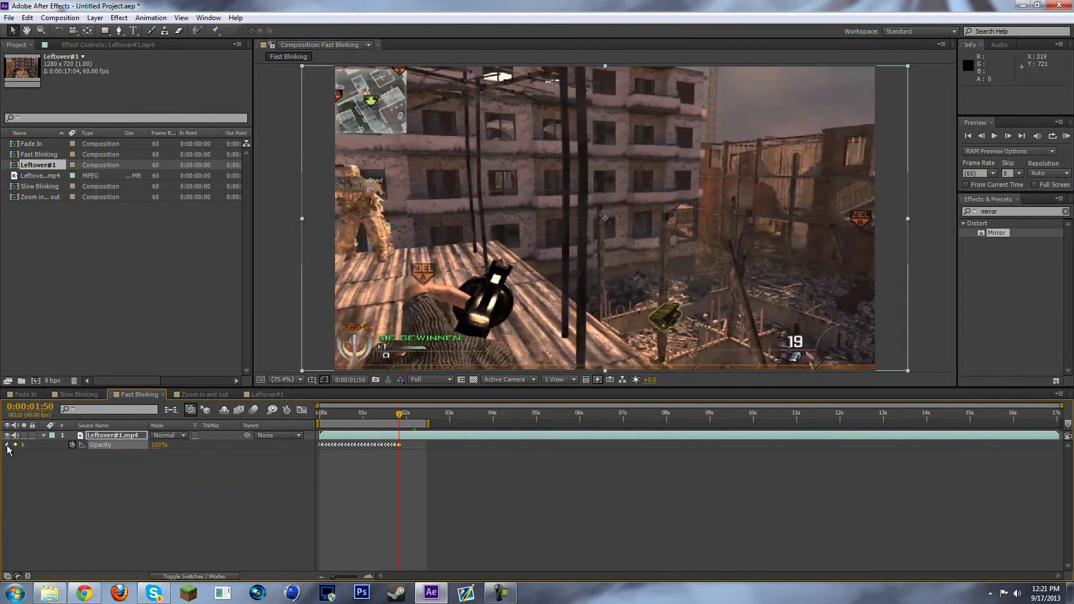
pyautogui.click(7, 445)
pyautogui.click(6, 446)
pyautogui.click(7, 445)
pyautogui.click(7, 446)
pyautogui.click(7, 445)
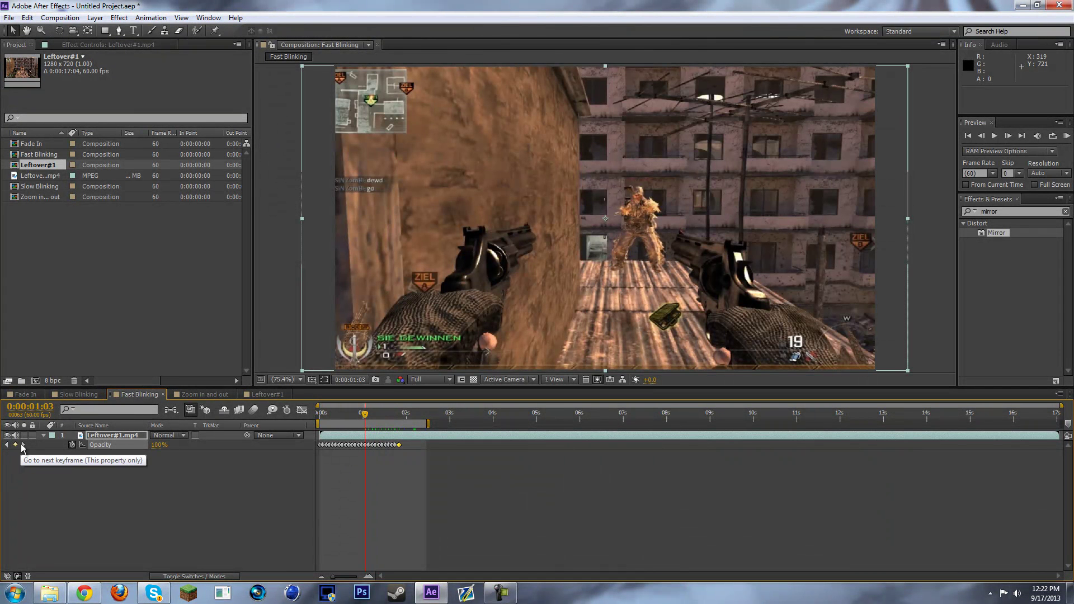
pyautogui.click(23, 445)
pyautogui.click(23, 445)
pyautogui.click(23, 445)
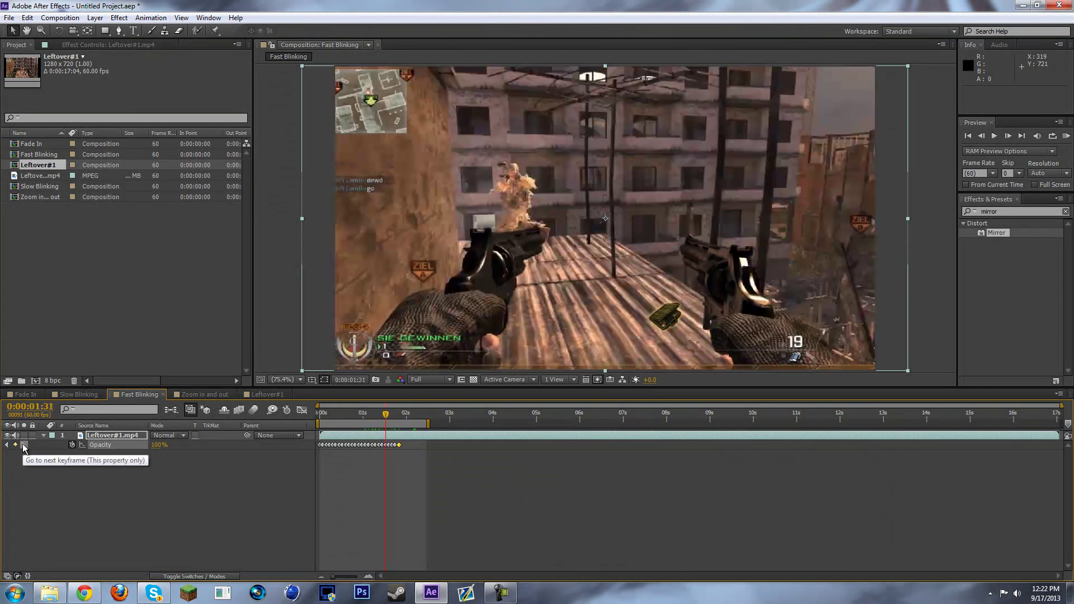
pyautogui.click(25, 445)
pyautogui.click(25, 445)
pyautogui.click(24, 445)
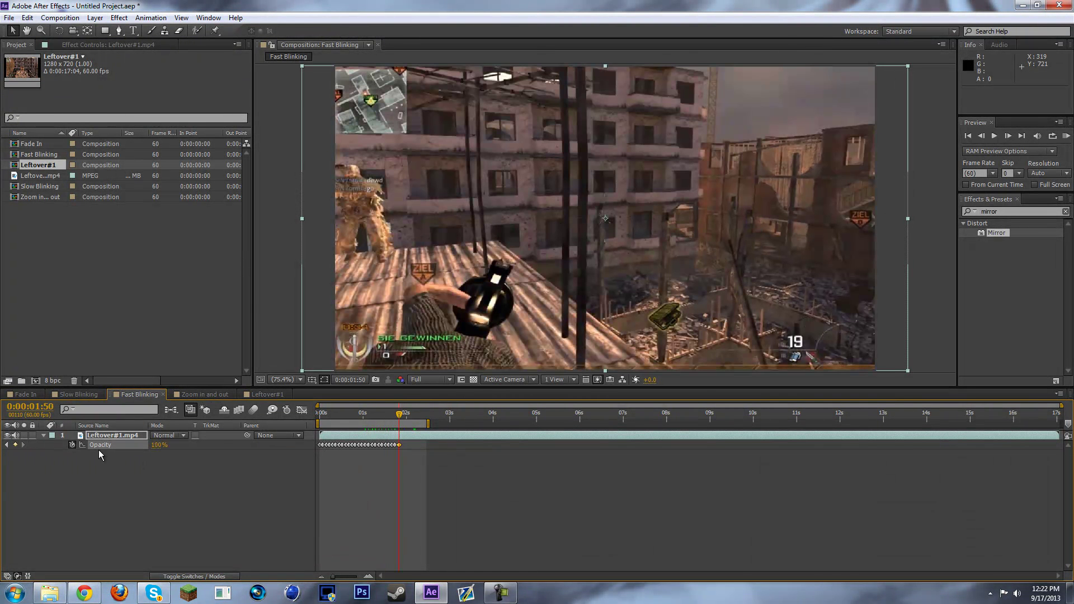
# Step: Return to Leftover#1 and remove all Opacity keyframes from its clip
pyautogui.click(246, 395)
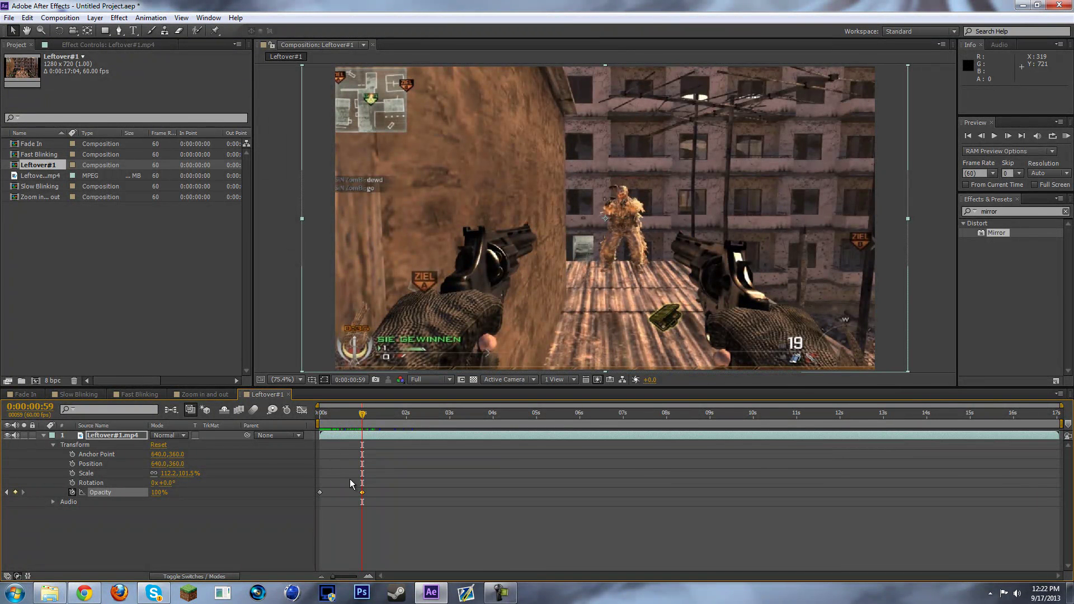
pyautogui.moveTo(364, 414); pyautogui.dragTo(348, 458)
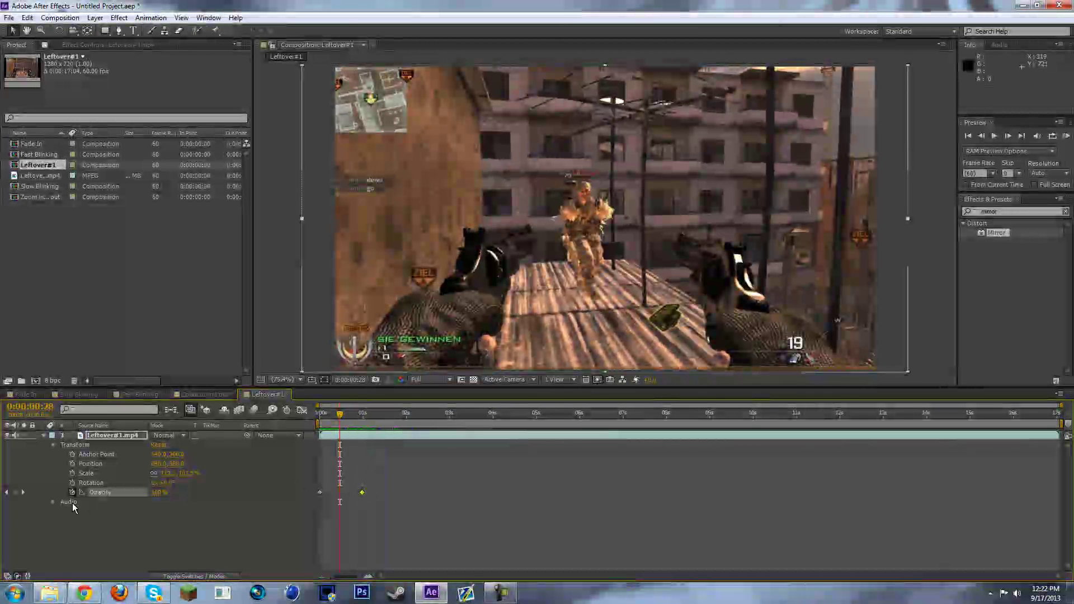
pyautogui.click(112, 515)
pyautogui.click(72, 492)
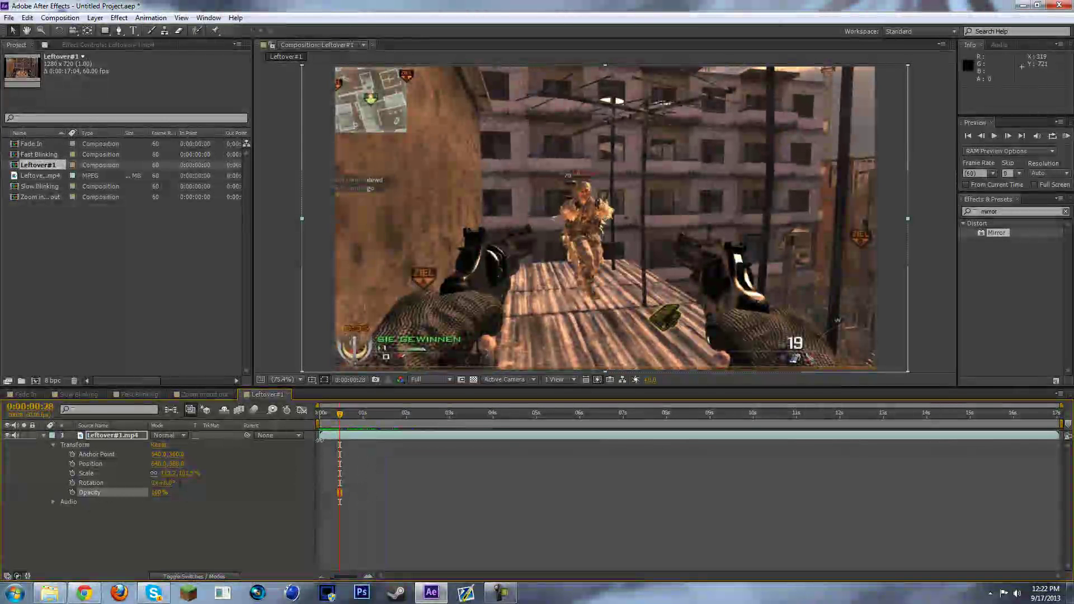
# Step: Start Opacity keyframing on the clip at 0:00:00:00 and add a 0% Opacity keyframe a few frames after it
pyautogui.moveTo(338, 417); pyautogui.dragTo(320, 417)
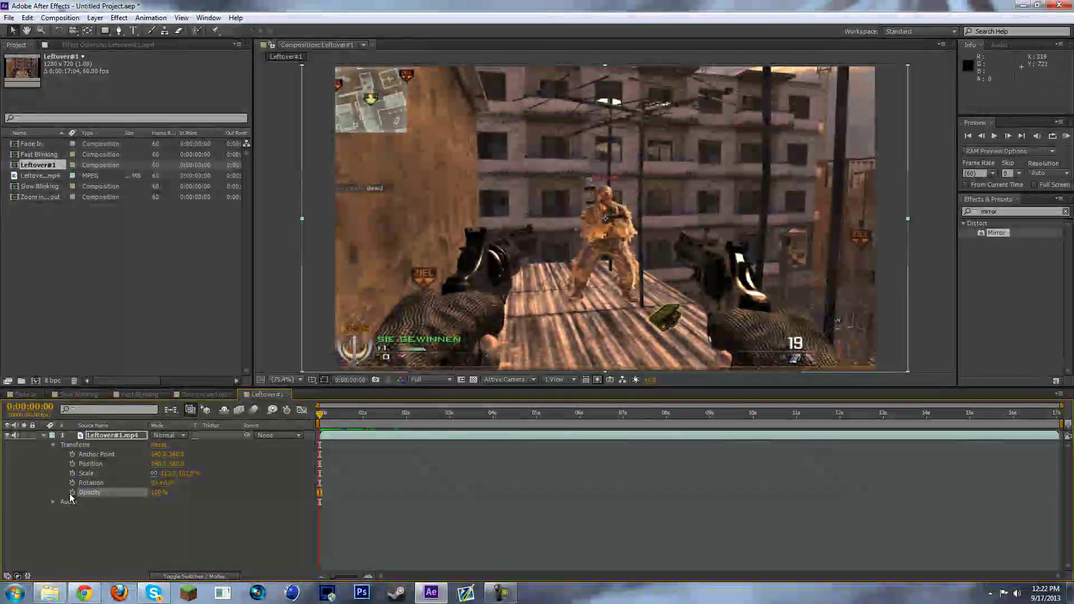
pyautogui.click(72, 492)
pyautogui.moveTo(322, 417); pyautogui.dragTo(324, 417)
pyautogui.moveTo(156, 493); pyautogui.dragTo(108, 499)
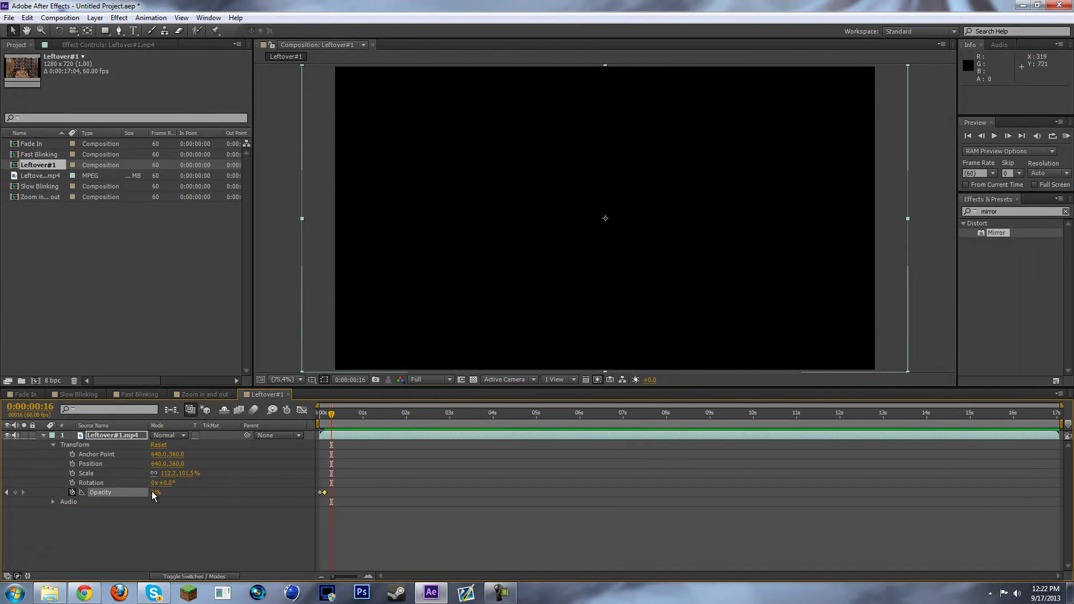
# Step: Add an Opacity keyframe at 0:00:00:16 that brings the clip back, and a 0% Opacity keyframe at 0:00:00:26
pyautogui.moveTo(151, 494)
pyautogui.mouseDown()
pyautogui.moveTo(202, 494)
pyautogui.moveTo(135, 493)
pyautogui.moveTo(143, 493)
pyautogui.mouseUp()
pyautogui.click(338, 417)
pyautogui.click(340, 417)
pyautogui.moveTo(340, 419); pyautogui.dragTo(346, 422)
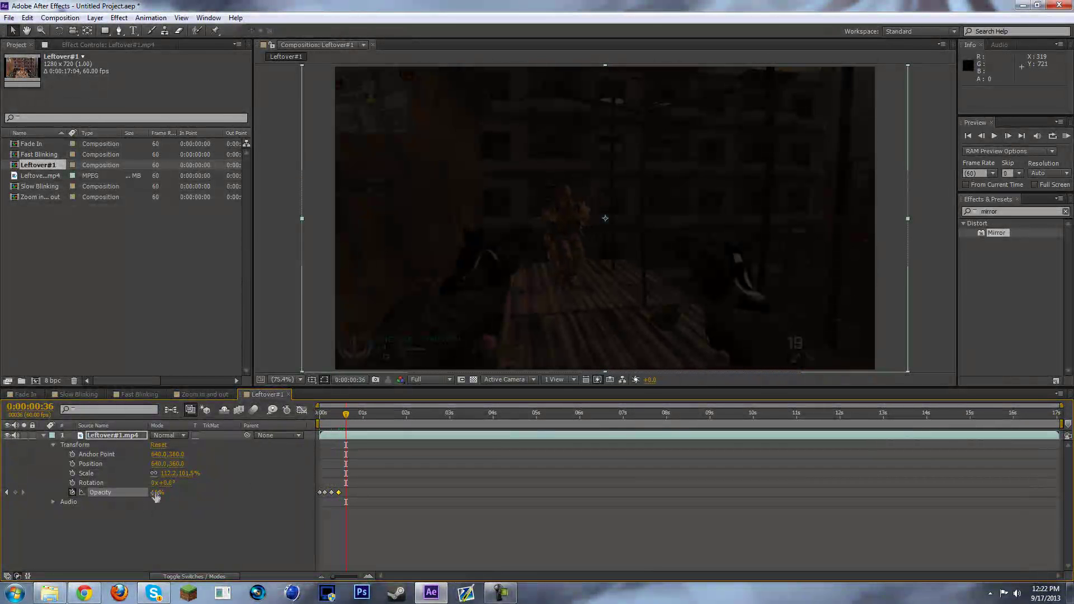
pyautogui.click(7, 493)
pyautogui.moveTo(156, 493); pyautogui.dragTo(143, 493)
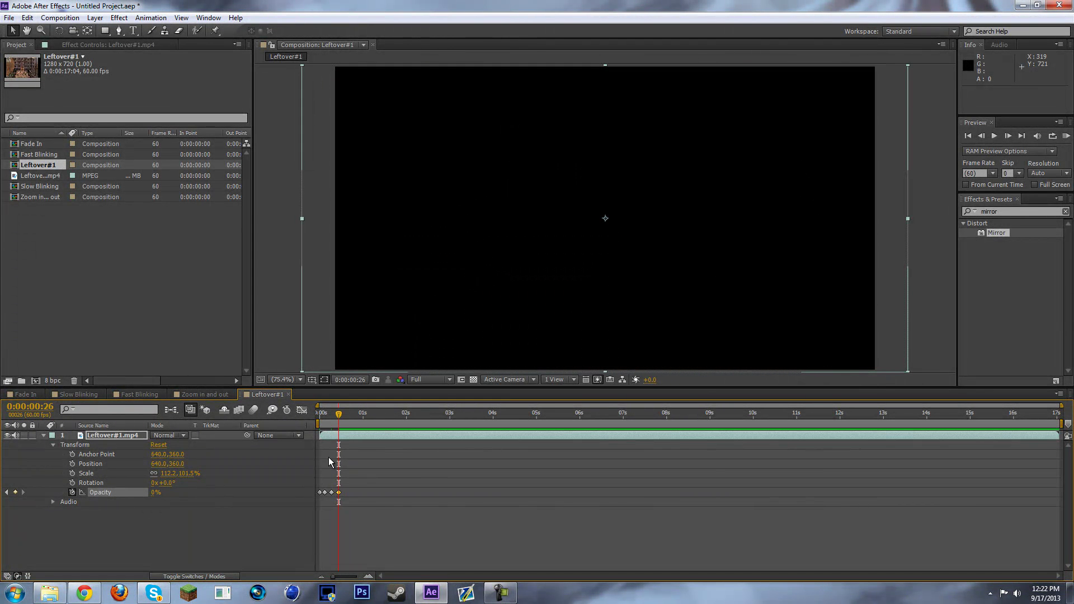
# Step: Add Opacity keyframes of 100% at 0:00:00:35, 0% at 0:00:00:43 and 100% at 0:00:00:53, and scrub back through the blinking
pyautogui.moveTo(339, 418); pyautogui.dragTo(345, 417)
pyautogui.moveTo(155, 493); pyautogui.dragTo(212, 493)
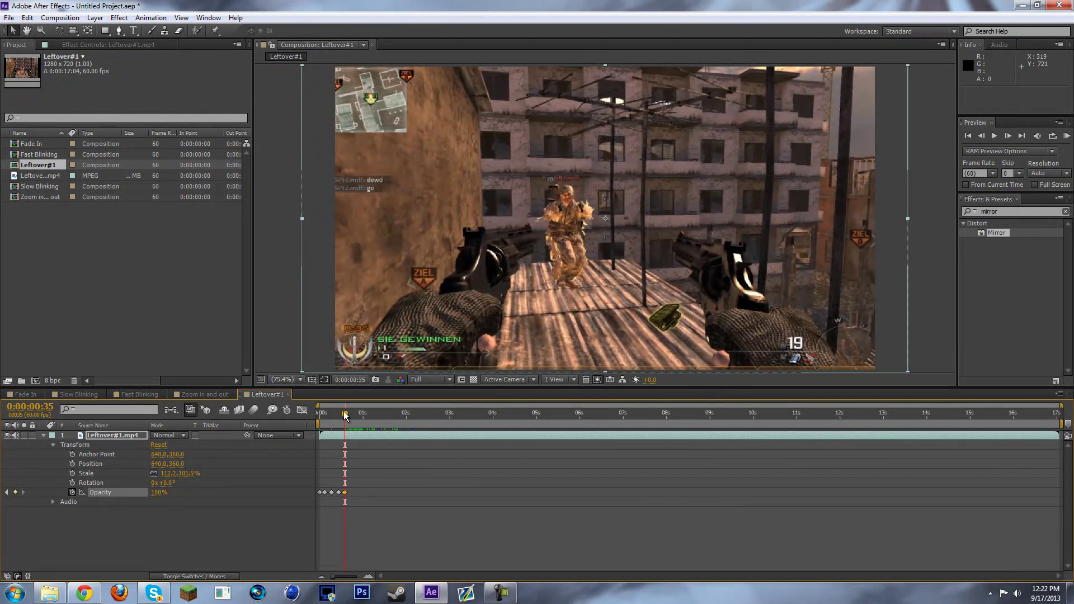
pyautogui.moveTo(345, 417); pyautogui.dragTo(351, 417)
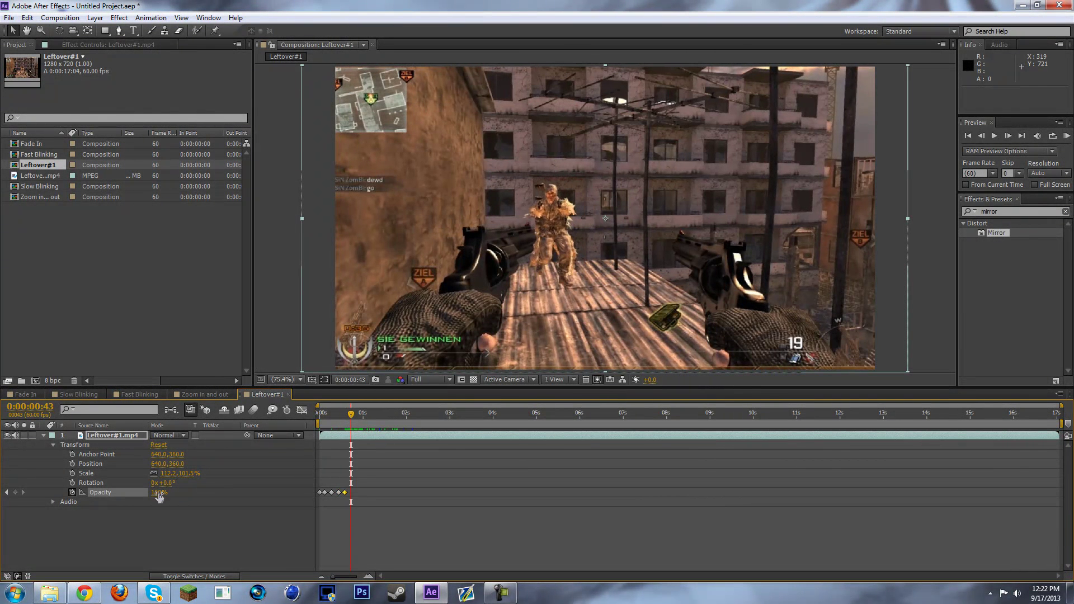
pyautogui.moveTo(160, 496); pyautogui.dragTo(102, 496)
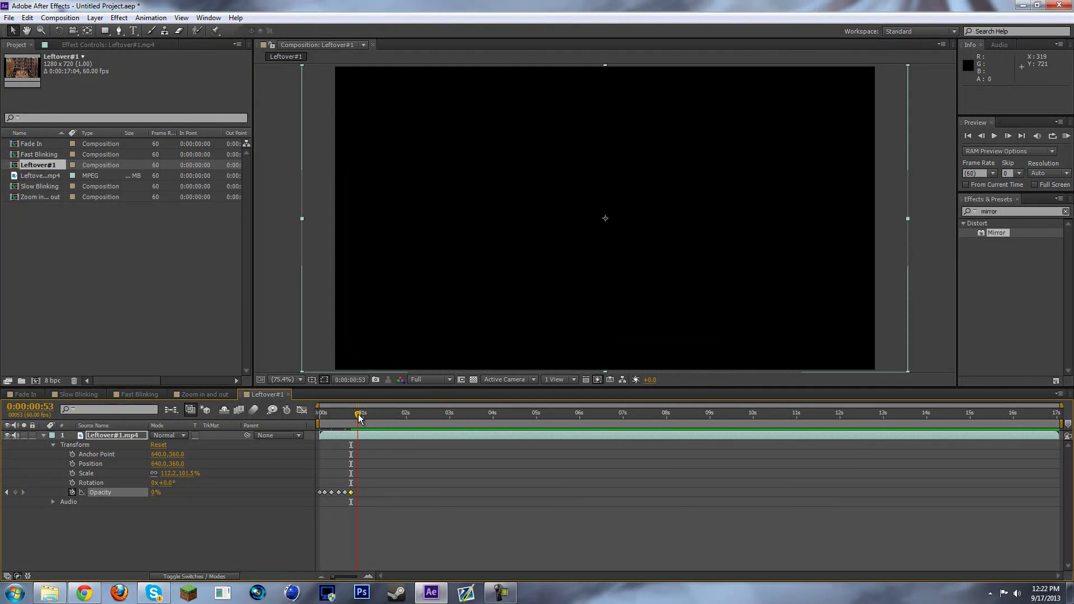
pyautogui.moveTo(152, 496); pyautogui.dragTo(210, 496)
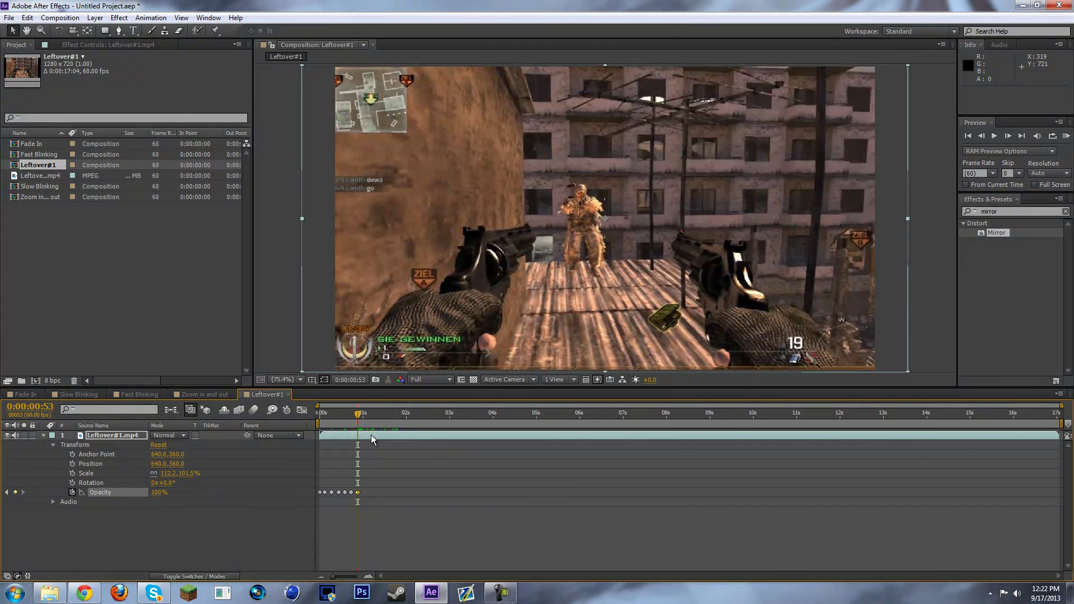
pyautogui.moveTo(350, 418); pyautogui.dragTo(335, 422)
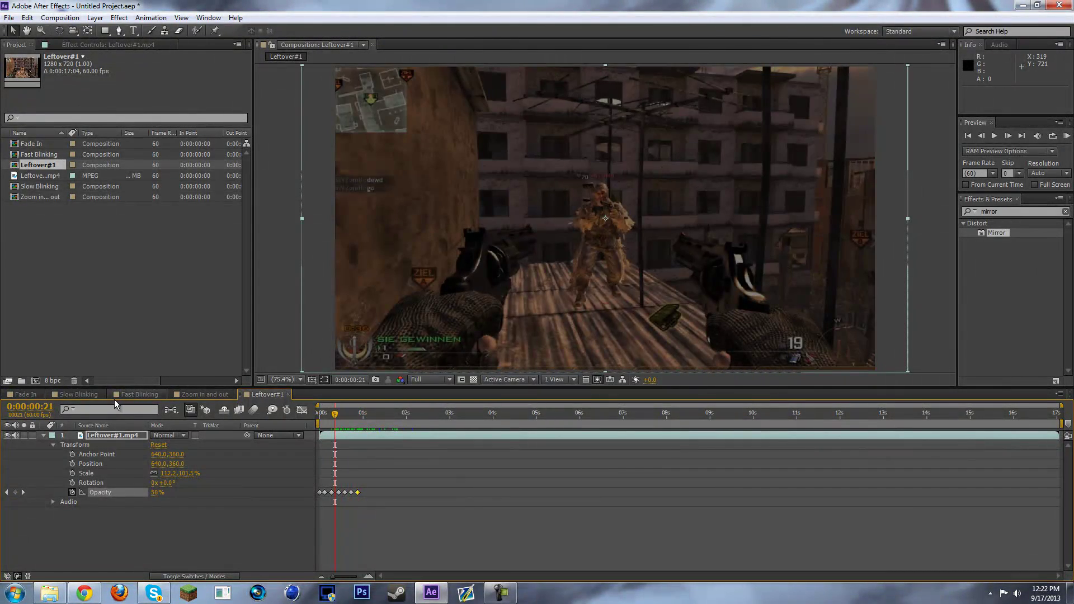
# Step: Set the Slow Blinking composition's viewer resolution to Quarter and RAM-preview it
pyautogui.click(78, 394)
pyautogui.click(442, 381)
pyautogui.click(428, 446)
pyautogui.click(1066, 136)
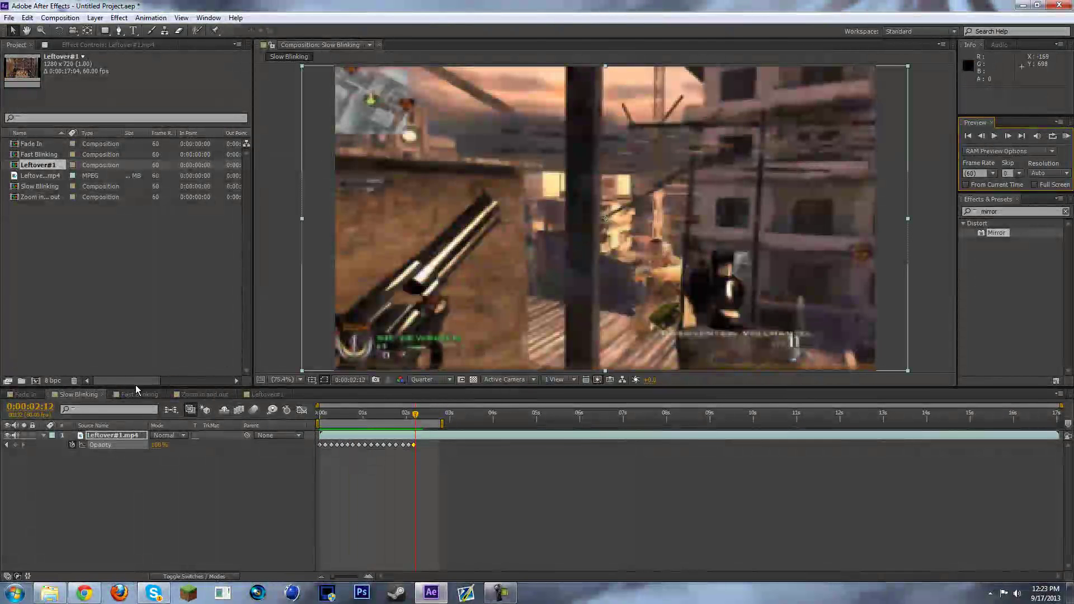
# Step: RAM-preview the Fast Blinking composition and return to Leftover#1
pyautogui.click(139, 394)
pyautogui.click(1067, 135)
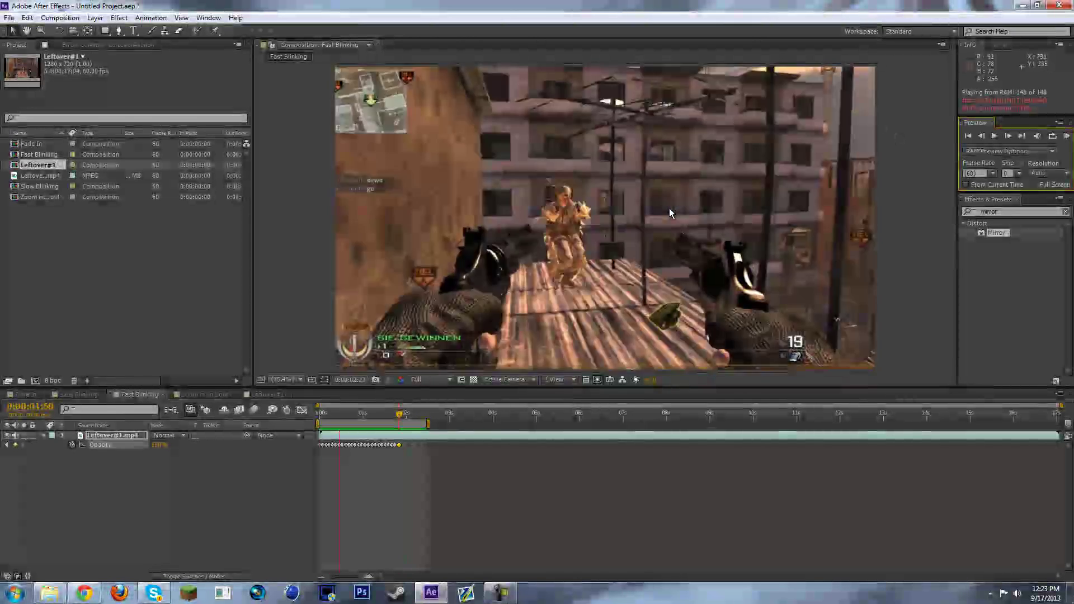
pyautogui.click(554, 233)
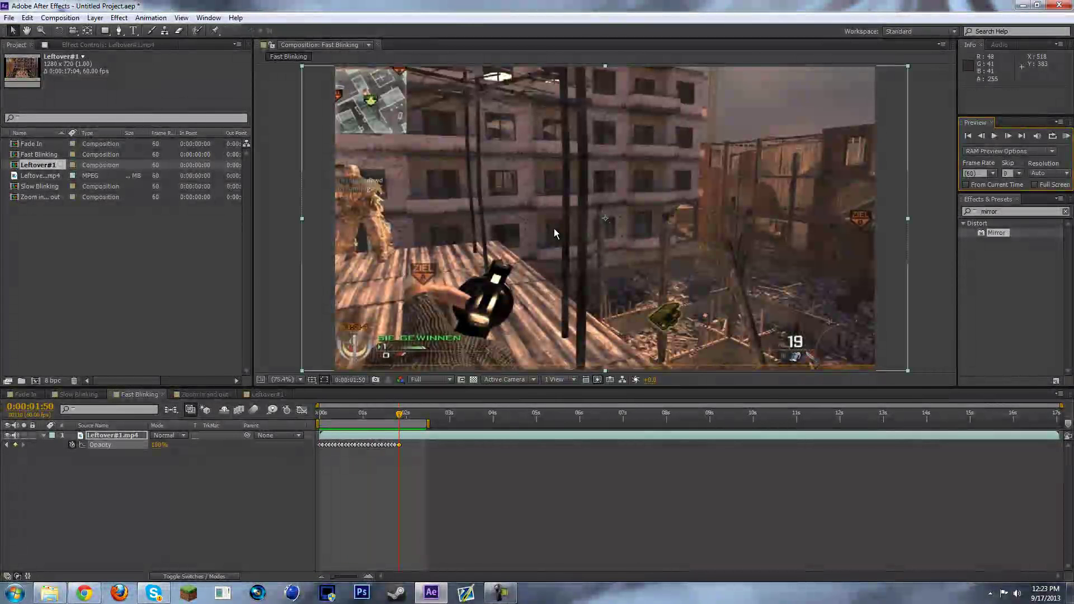
pyautogui.click(25, 395)
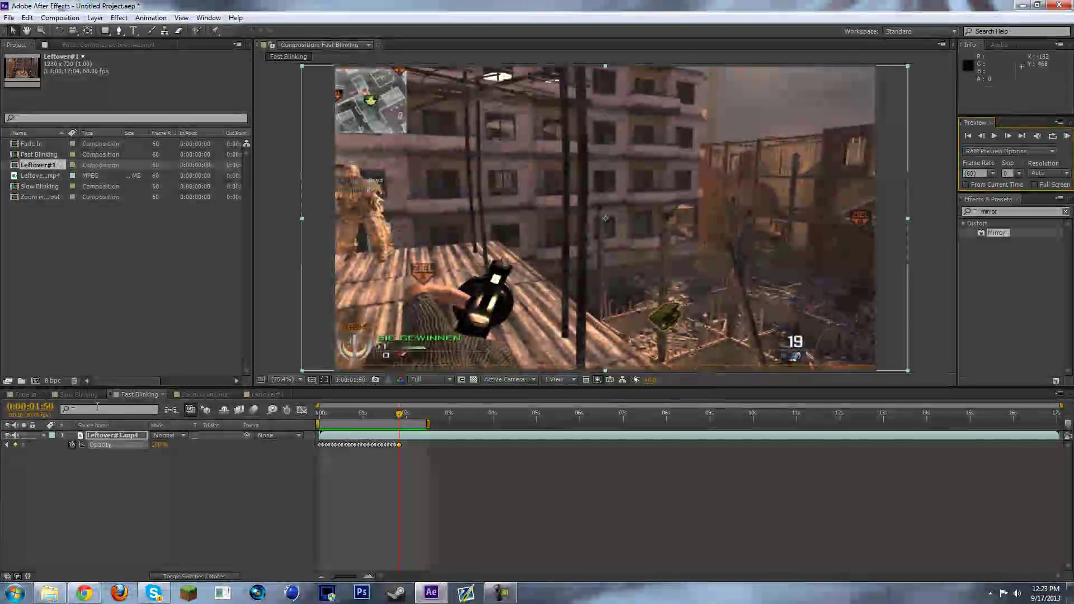
pyautogui.click(264, 394)
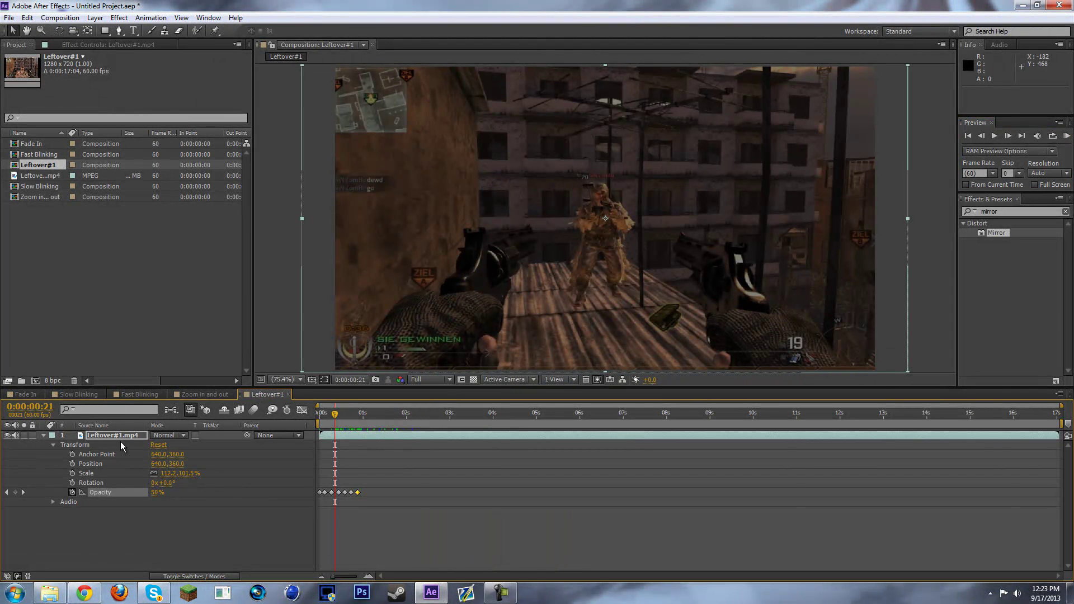
# Step: Remove all Opacity keyframes from the clip and search the effects library for twixtor
pyautogui.click(72, 492)
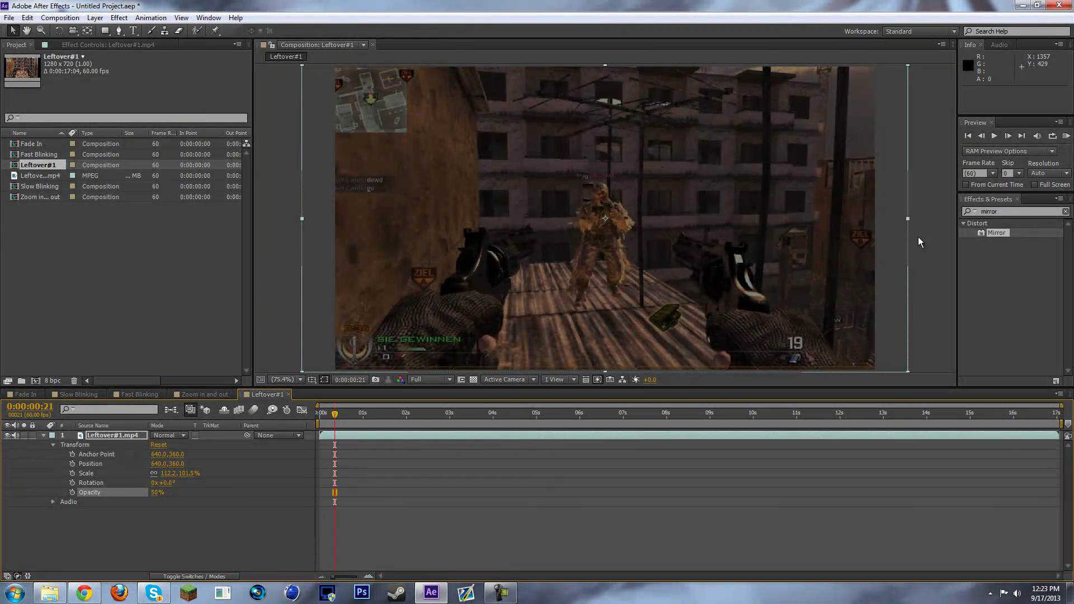
pyautogui.click(1007, 216)
pyautogui.press('BackSpace')
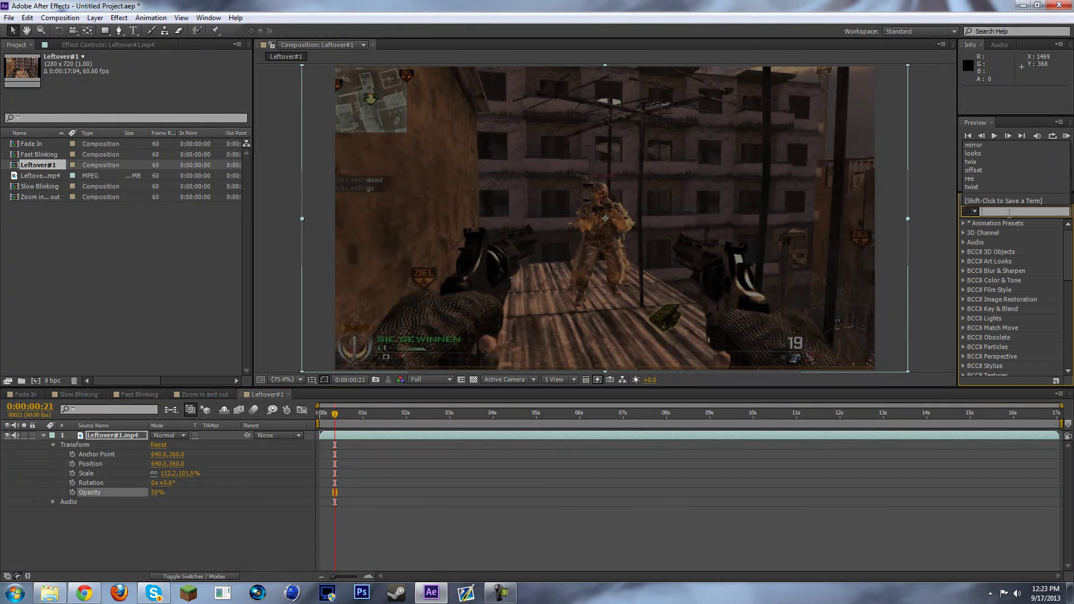
pyautogui.write('twit')
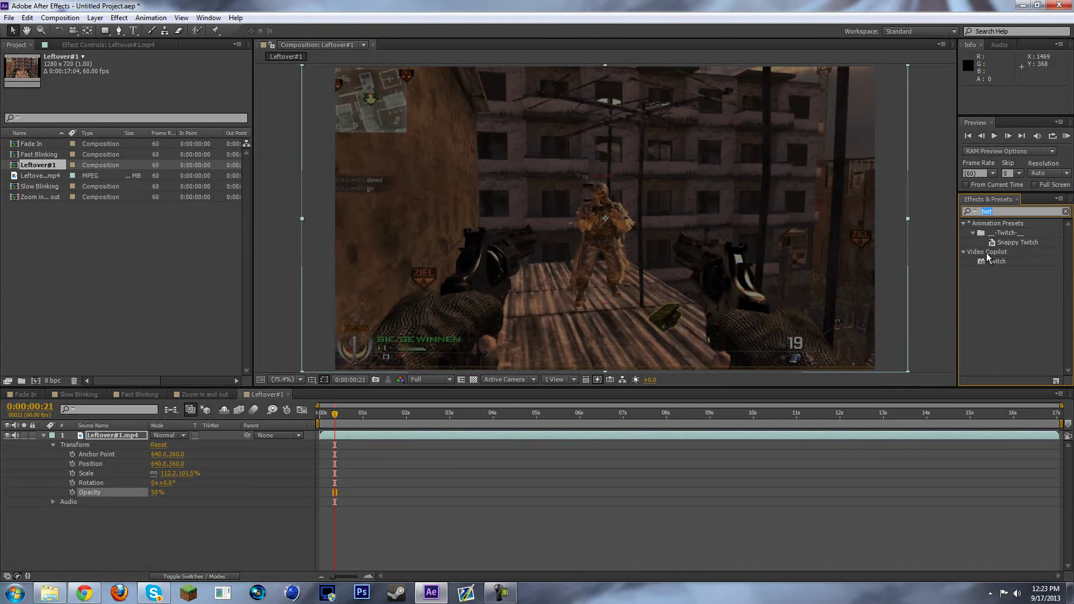
pyautogui.click(999, 212)
pyautogui.write('twixtor')
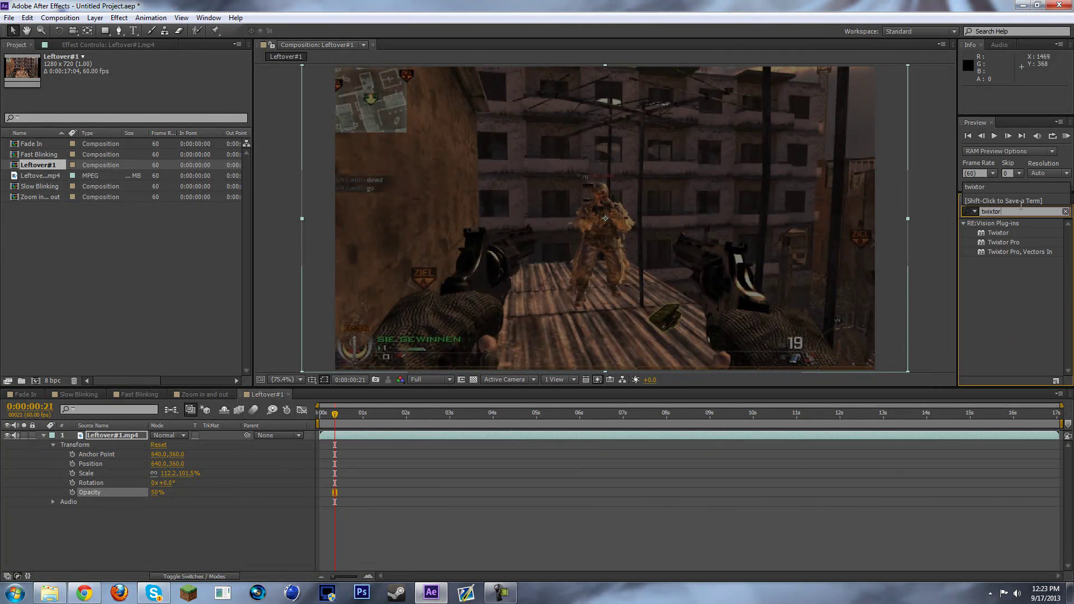
pyautogui.moveTo(1015, 243); pyautogui.dragTo(535, 442)
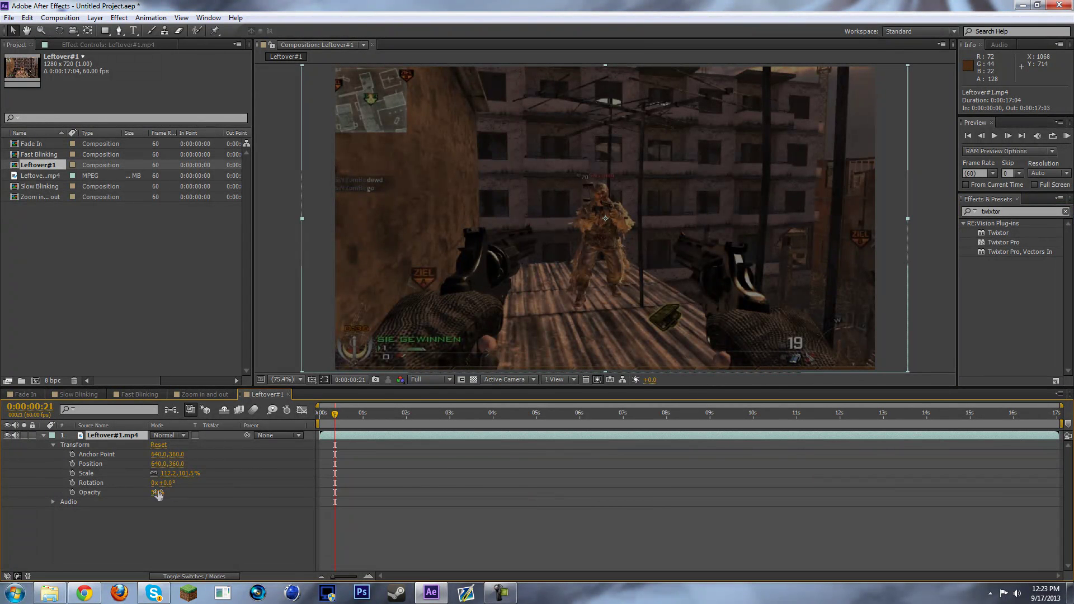
# Step: Set the clip's Opacity to 100% and slide its layer earlier so it starts at -0:00:02:38
pyautogui.click(154, 492)
pyautogui.write('100')
pyautogui.press('Return')
pyautogui.moveTo(345, 434)
pyautogui.mouseDown()
pyautogui.moveTo(361, 437)
pyautogui.moveTo(243, 459)
pyautogui.moveTo(160, 459)
pyautogui.moveTo(213, 464)
pyautogui.moveTo(328, 421)
pyautogui.moveTo(388, 435)
pyautogui.moveTo(349, 422)
pyautogui.moveTo(336, 439)
pyautogui.mouseUp()
# Step: Split the Leftover#1.mp4 layer at 0:00:00:22
pyautogui.click(340, 415)
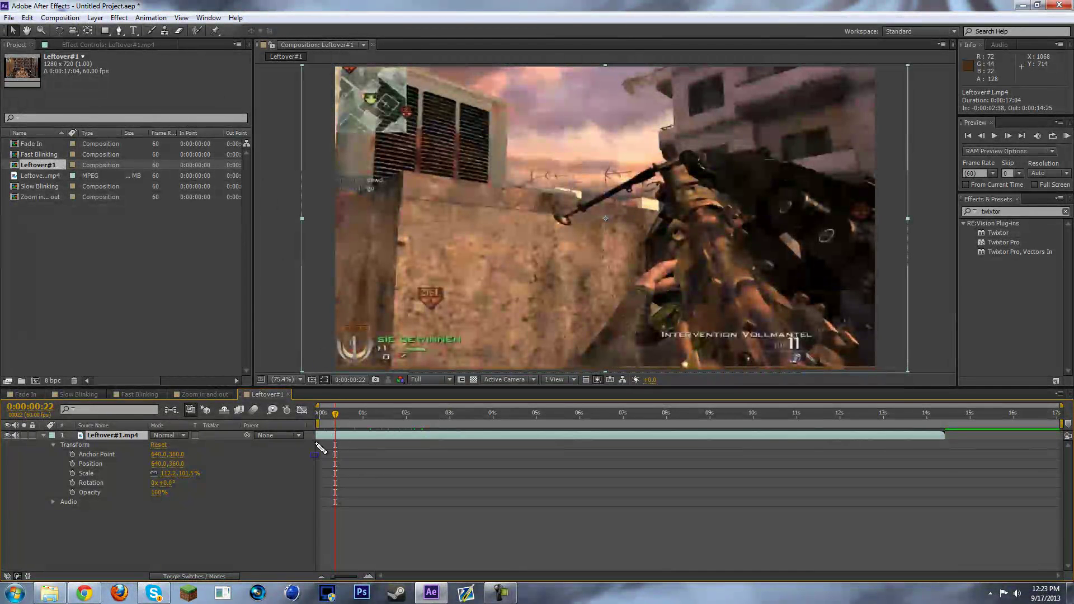
pyautogui.rightClick(340, 433)
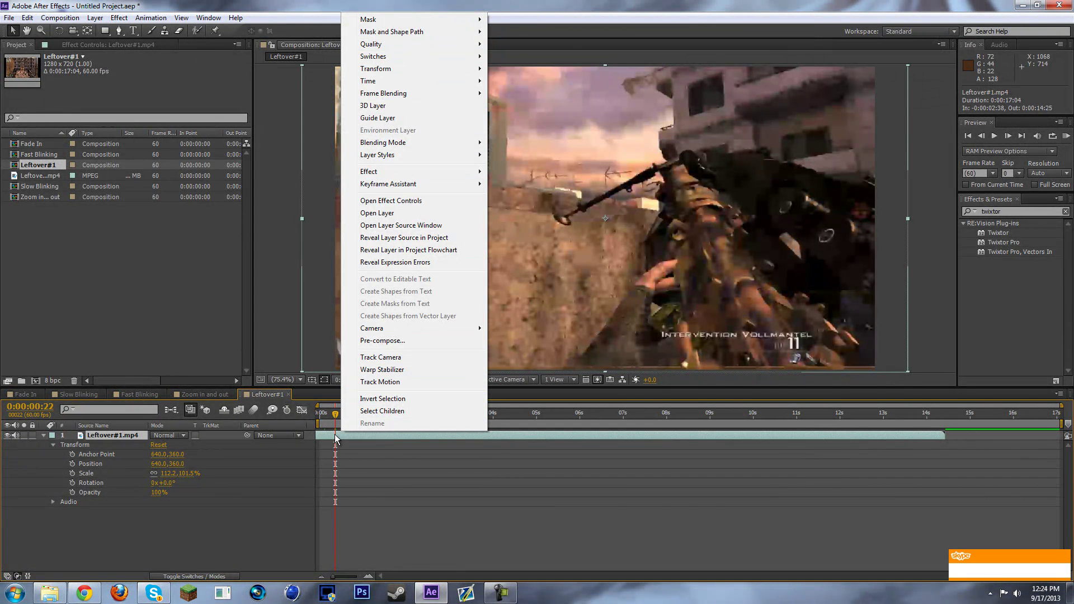
pyautogui.click(369, 412)
pyautogui.click(28, 18)
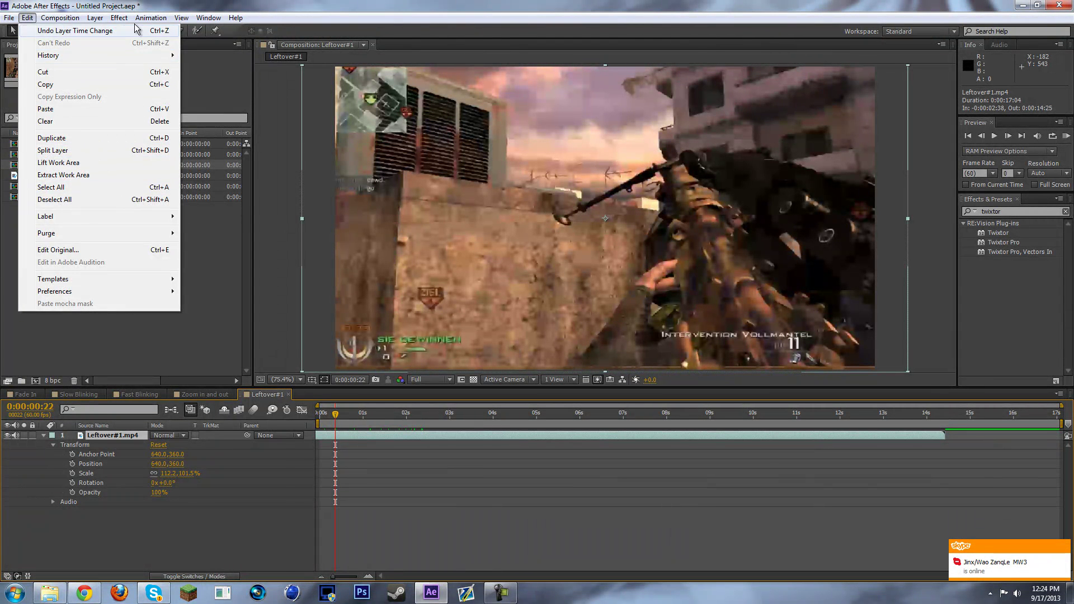
pyautogui.click(133, 151)
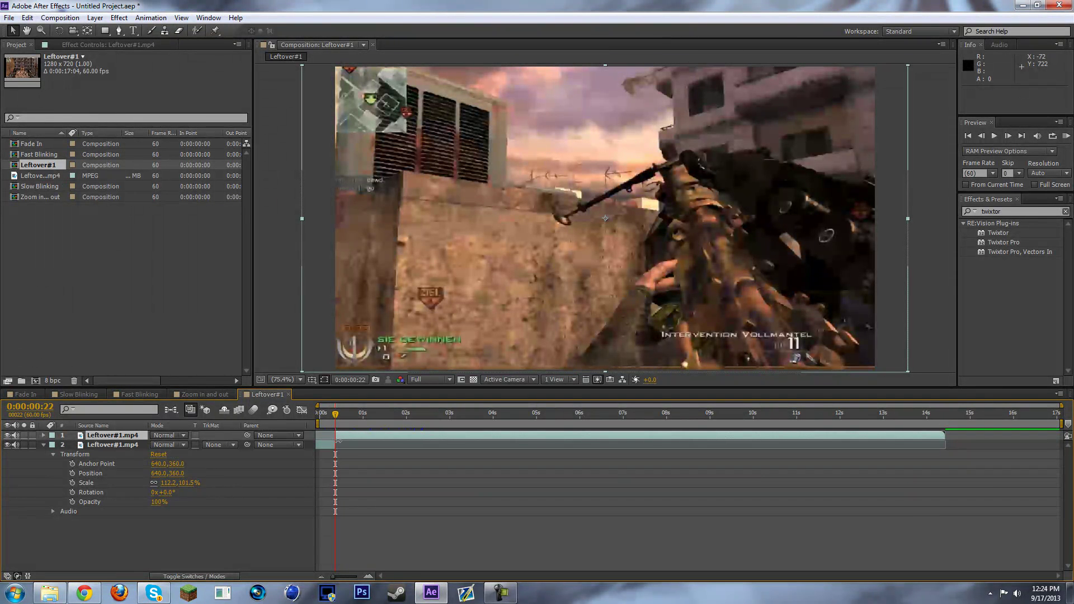
# Step: Shift both clip segments later so the second begins at 0:00:02:08, and apply Twixtor to the second segment
pyautogui.moveTo(323, 448); pyautogui.dragTo(429, 435)
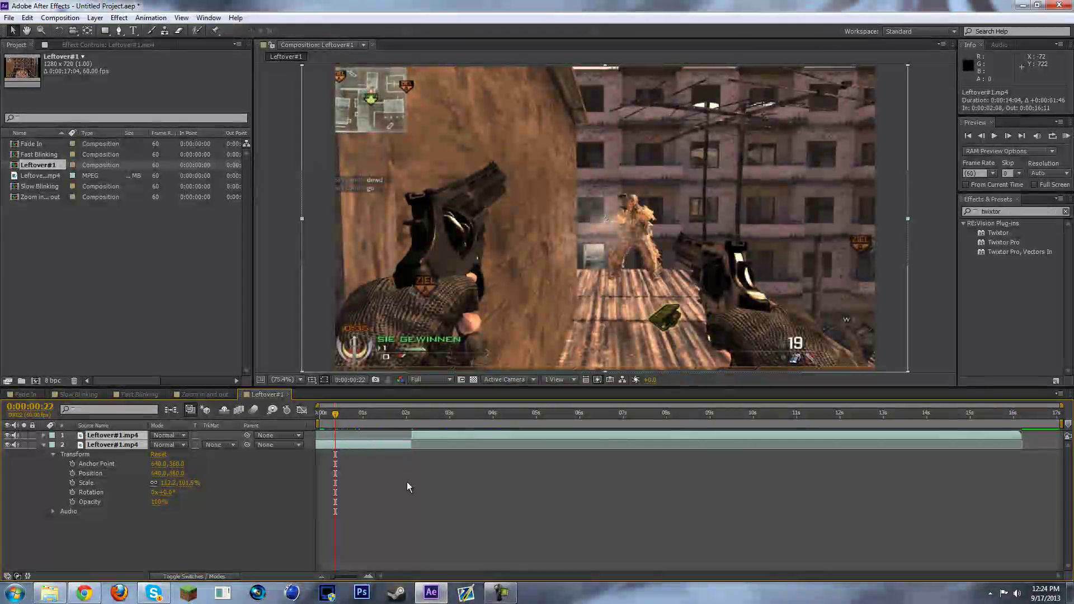
pyautogui.click(408, 478)
pyautogui.click(415, 434)
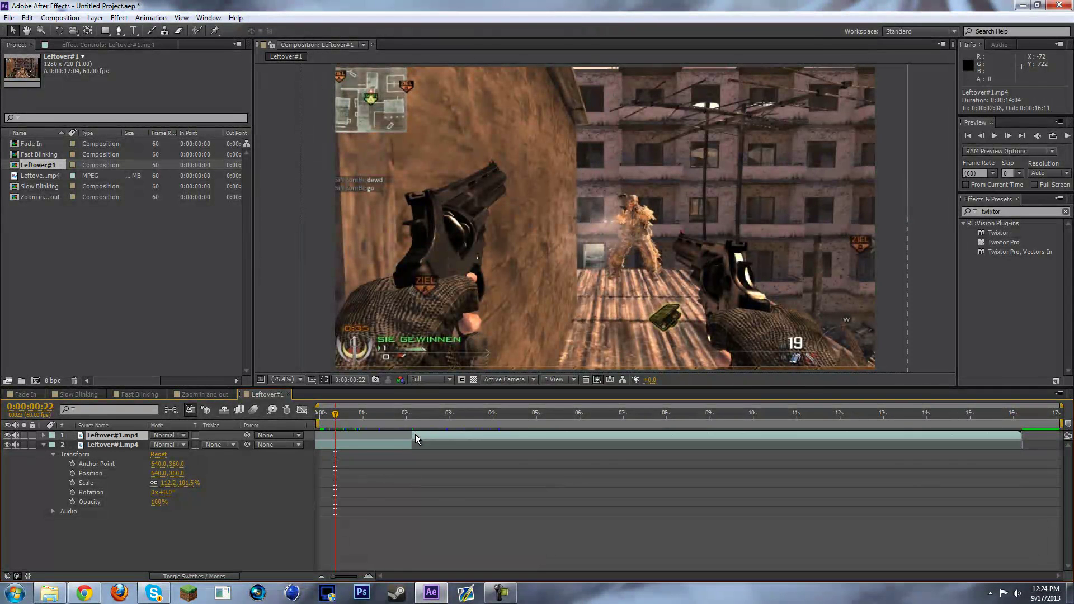
pyautogui.doubleClick(1009, 235)
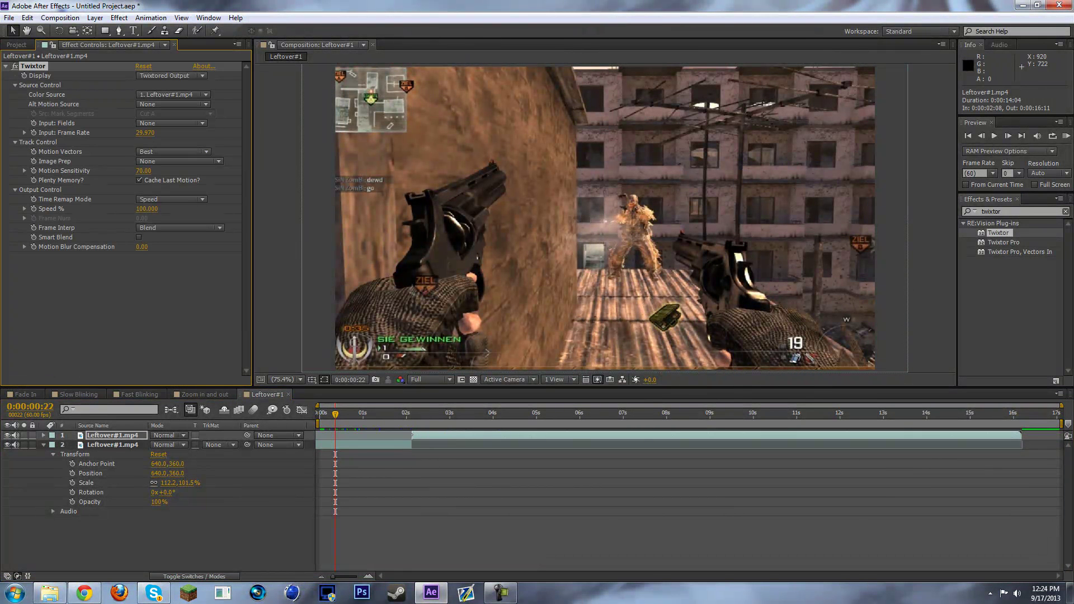
# Step: Go to 0:00:02:10 and set the second segment's Twixtor input frame rate to 60 with Smart Blend on
pyautogui.click(387, 447)
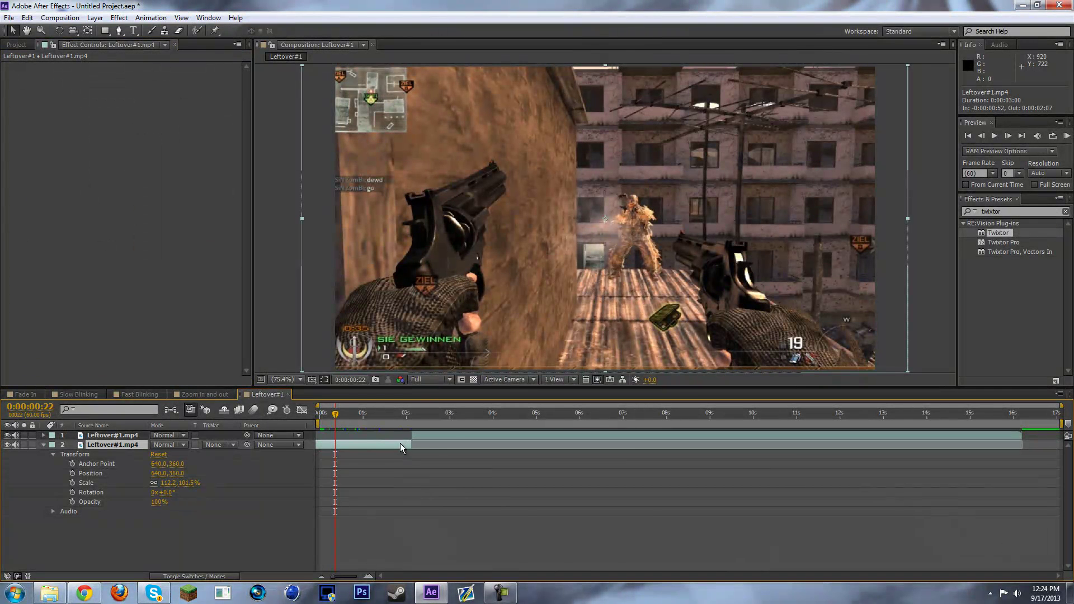
pyautogui.click(421, 437)
pyautogui.moveTo(424, 416); pyautogui.dragTo(414, 424)
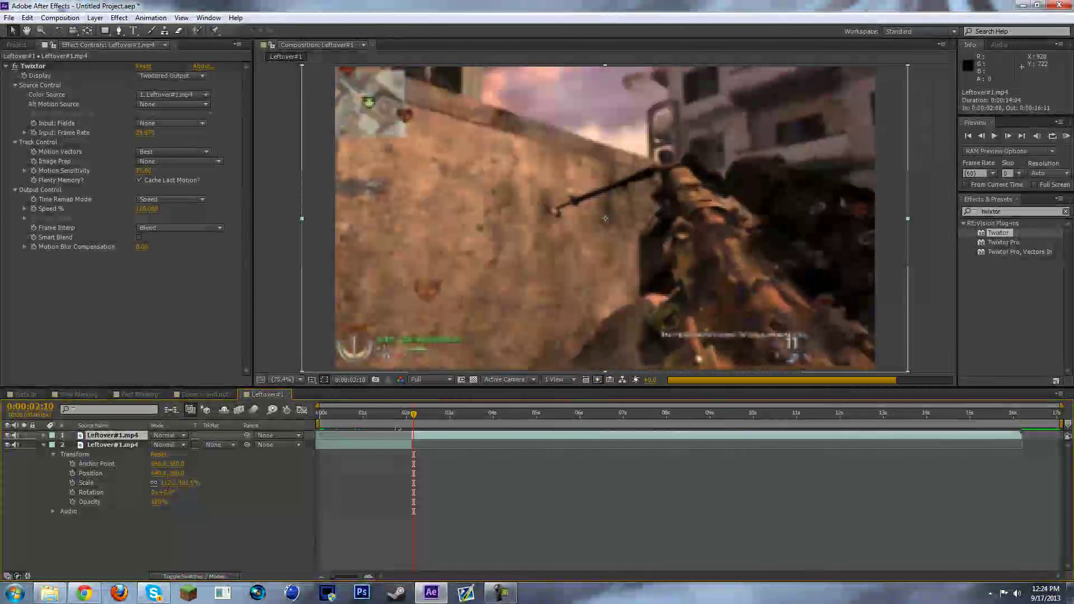
pyautogui.click(13, 46)
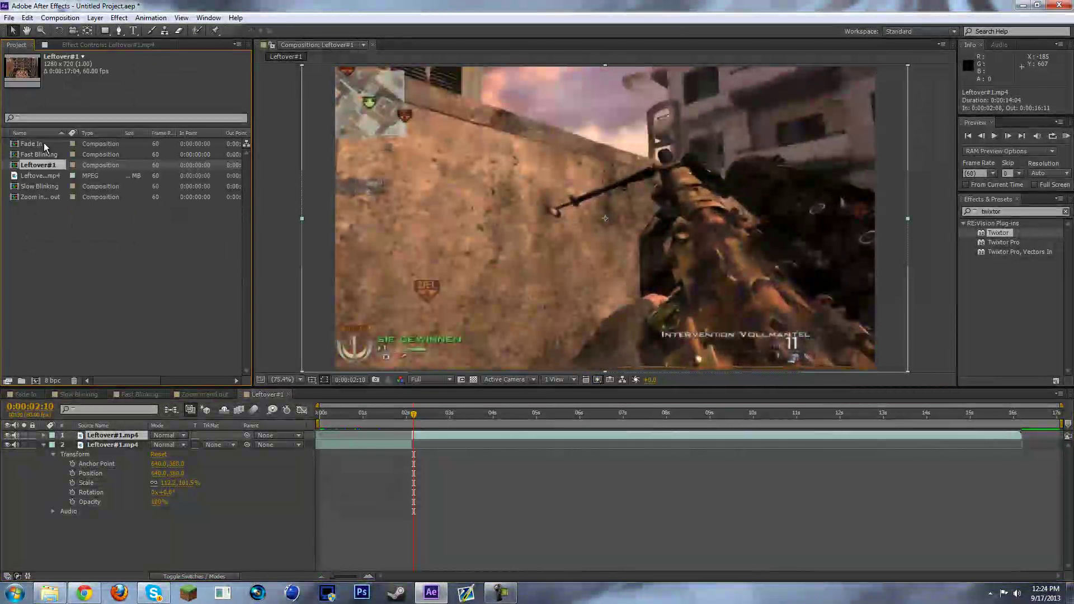
pyautogui.click(85, 44)
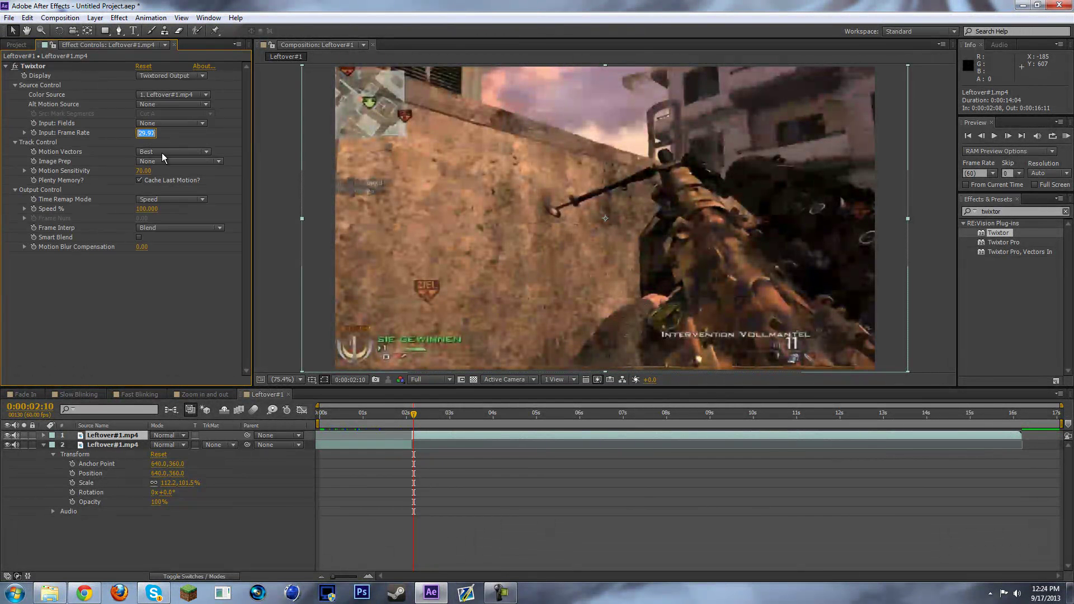
pyautogui.write('60')
pyautogui.press('Return')
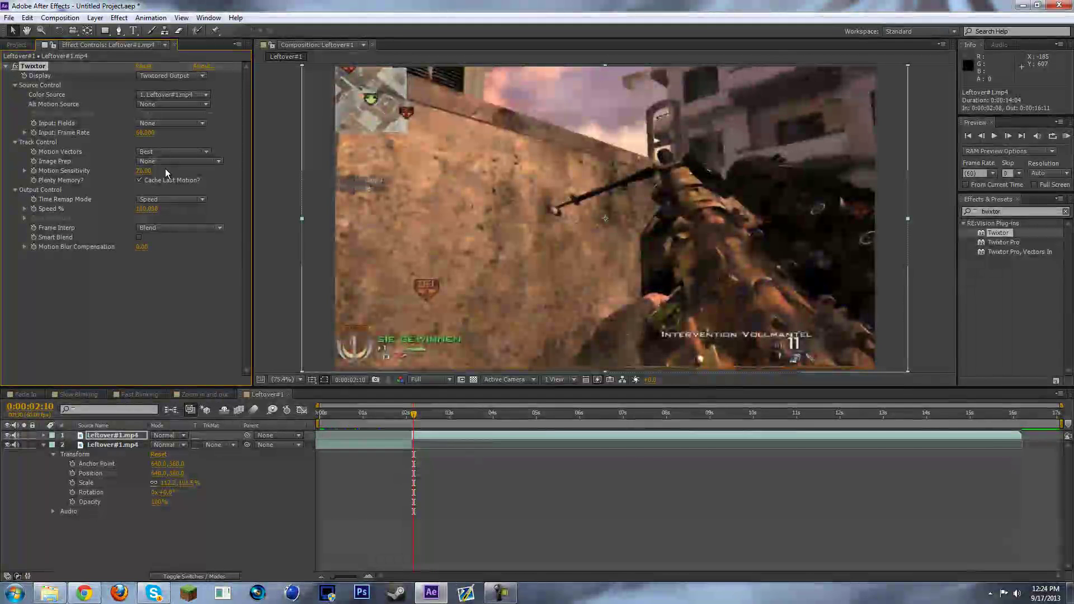
pyautogui.click(139, 237)
# Step: Enable motion blur and frame blending for the composition, and choose a frame blending mode for the second segment
pyautogui.click(255, 413)
pyautogui.click(239, 412)
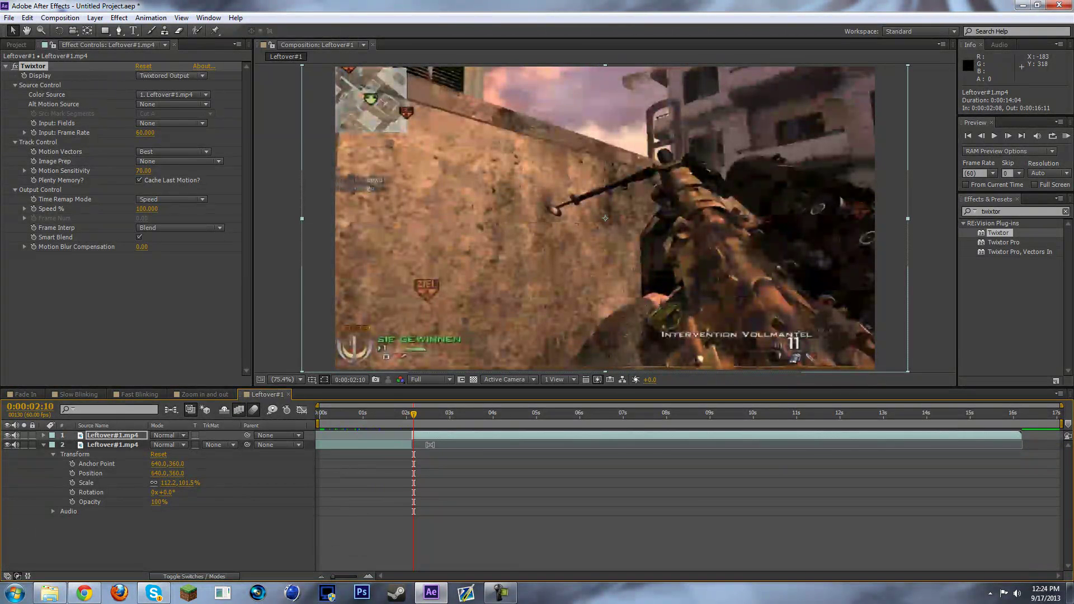
pyautogui.rightClick(440, 437)
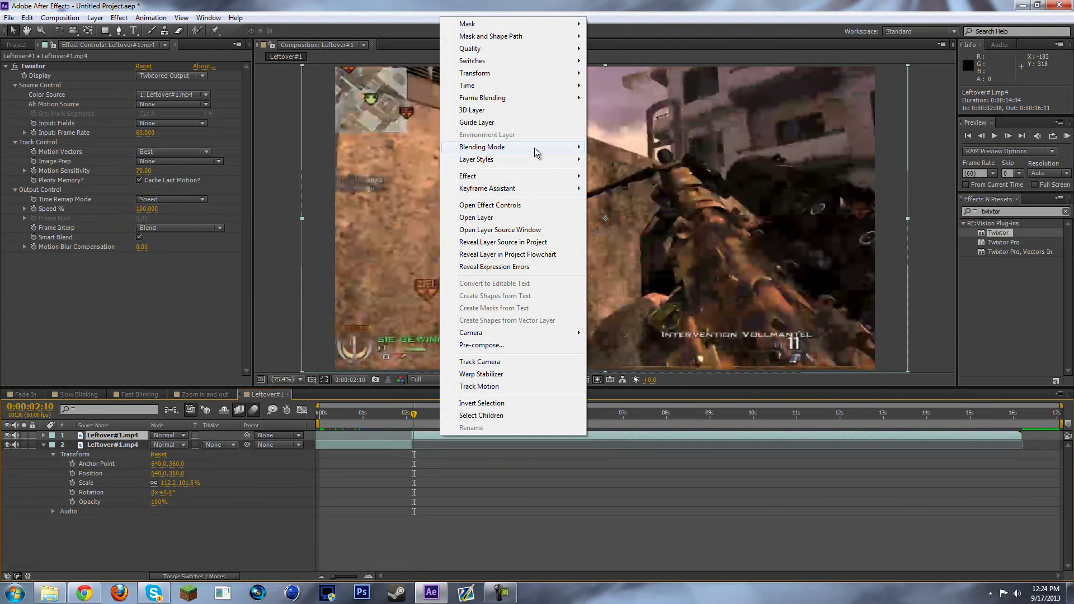
pyautogui.moveTo(545, 98)
pyautogui.click(604, 121)
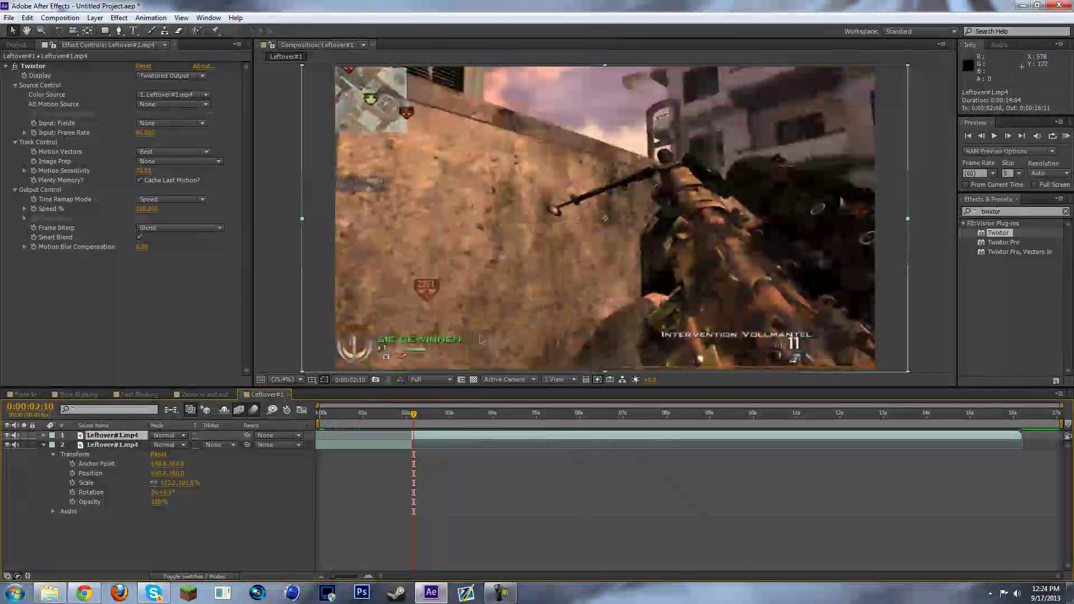
# Step: Enable time remapping on the second clip segment
pyautogui.rightClick(431, 434)
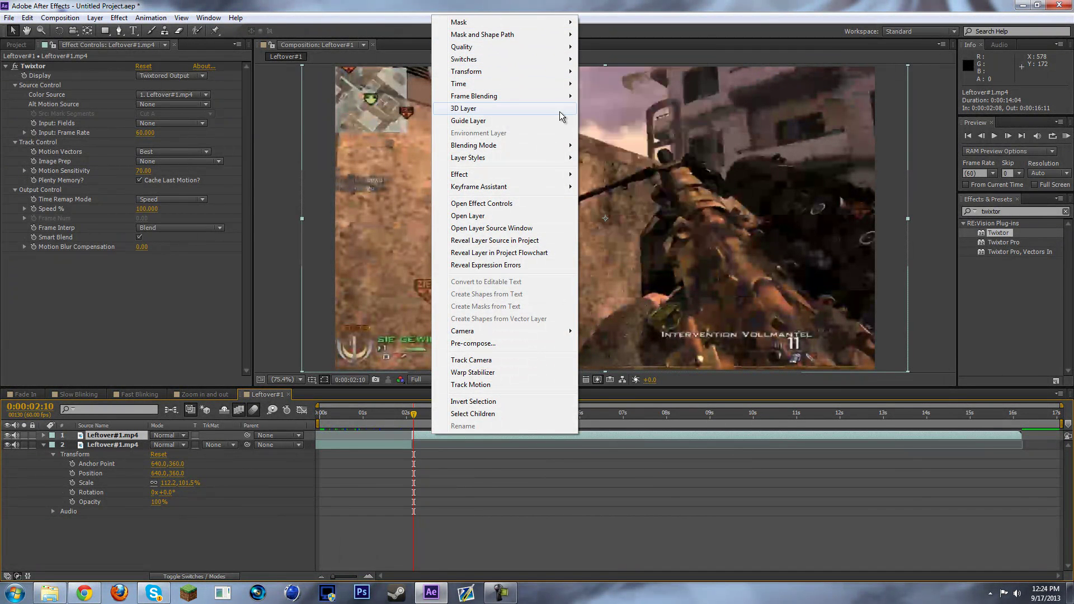
pyautogui.moveTo(563, 84)
pyautogui.click(610, 84)
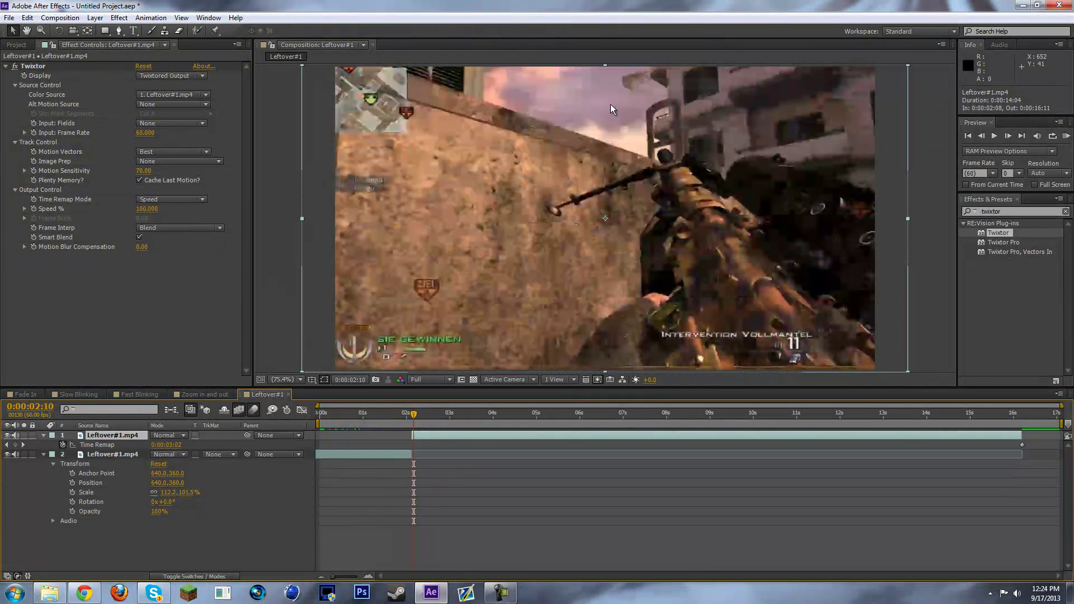
# Step: Start keyframing Twixtor's Speed % at about 0:00:02:12, and set a Speed % of 5 at 0:00:02:21
pyautogui.moveTo(415, 415)
pyautogui.mouseDown()
pyautogui.moveTo(435, 418)
pyautogui.moveTo(414, 421)
pyautogui.mouseUp()
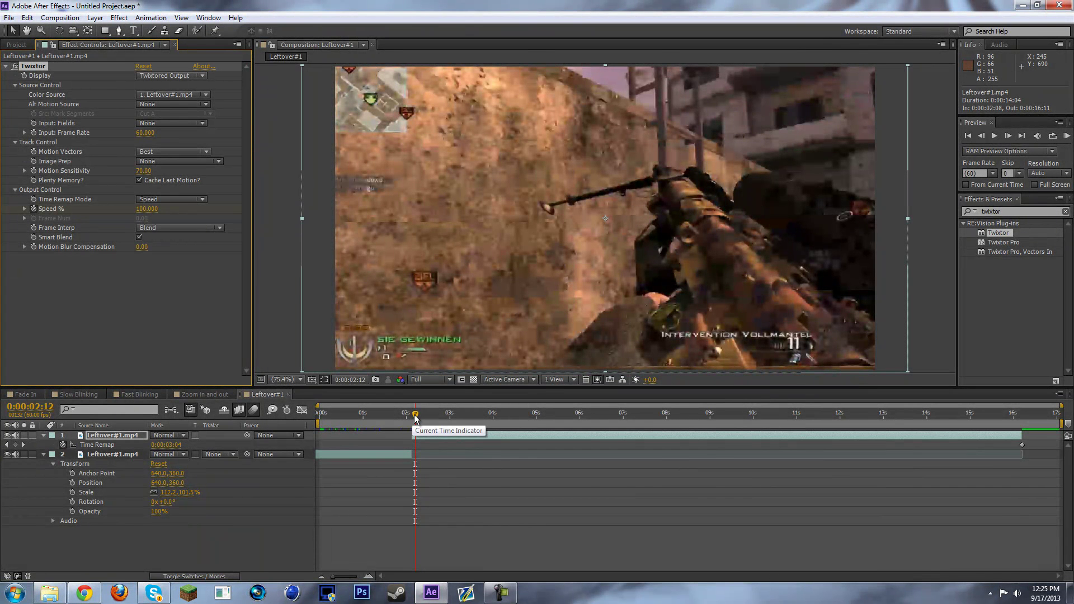
pyautogui.moveTo(416, 415); pyautogui.dragTo(422, 421)
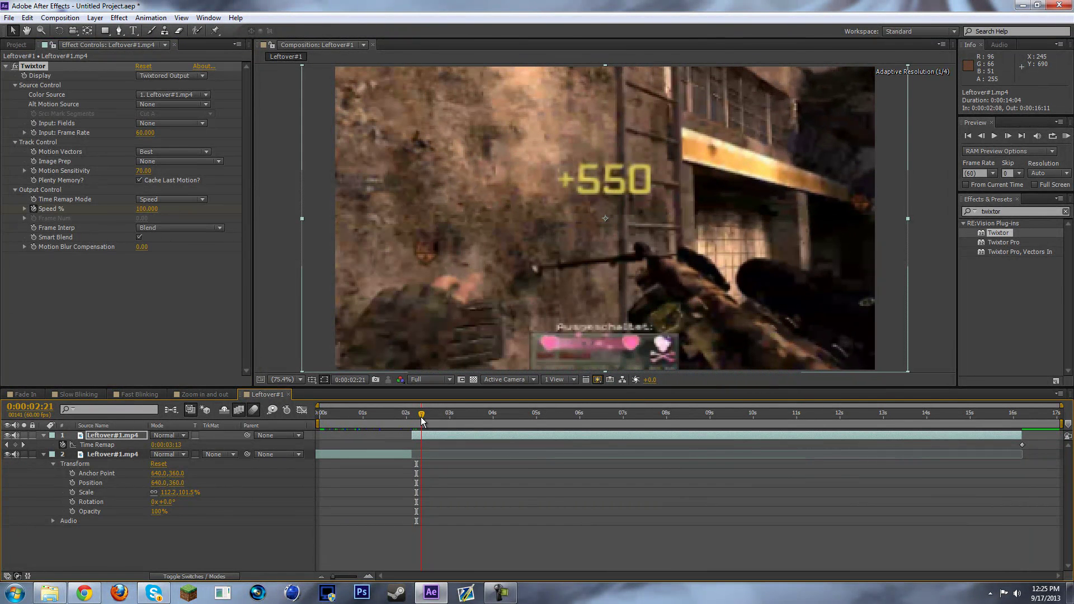
pyautogui.click(147, 209)
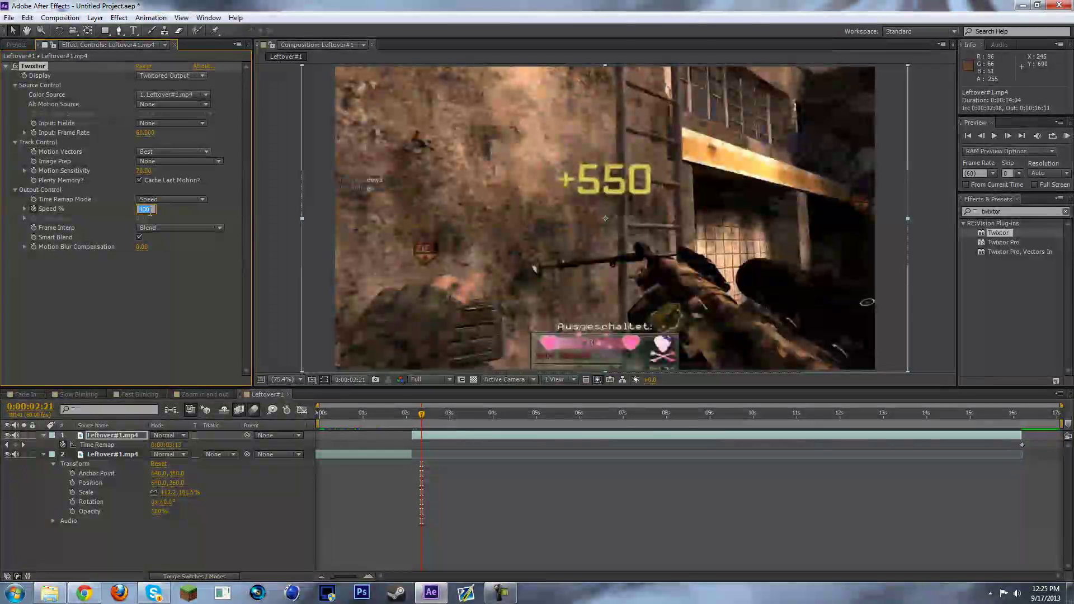
pyautogui.write('5')
pyautogui.press('Return')
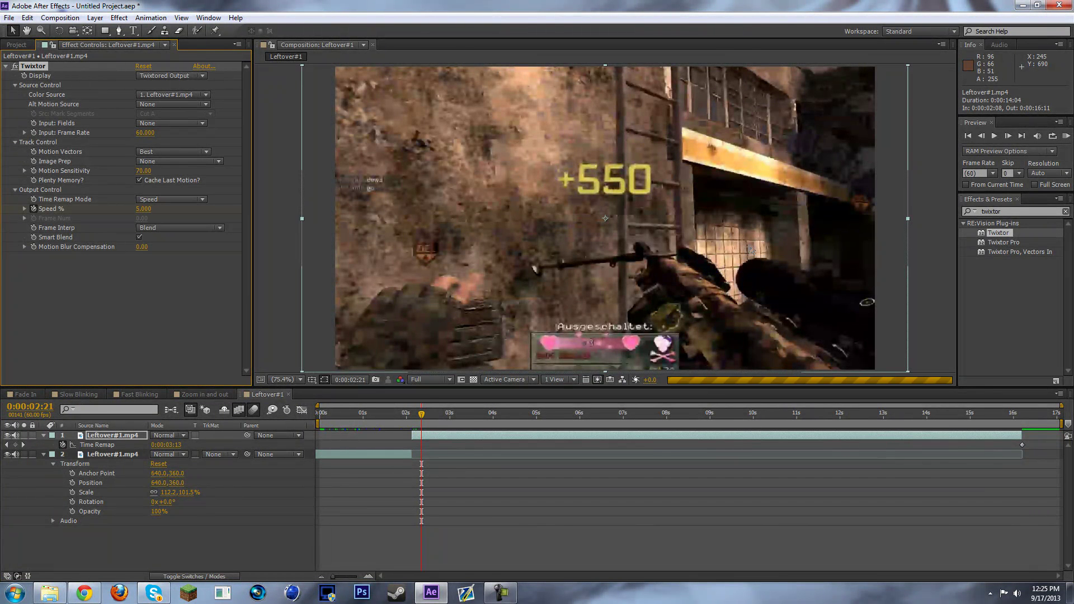
# Step: Try a much higher Twixtor Speed % at 0:00:02:21, and set that keyframe to 100
pyautogui.moveTo(150, 213); pyautogui.dragTo(152, 218)
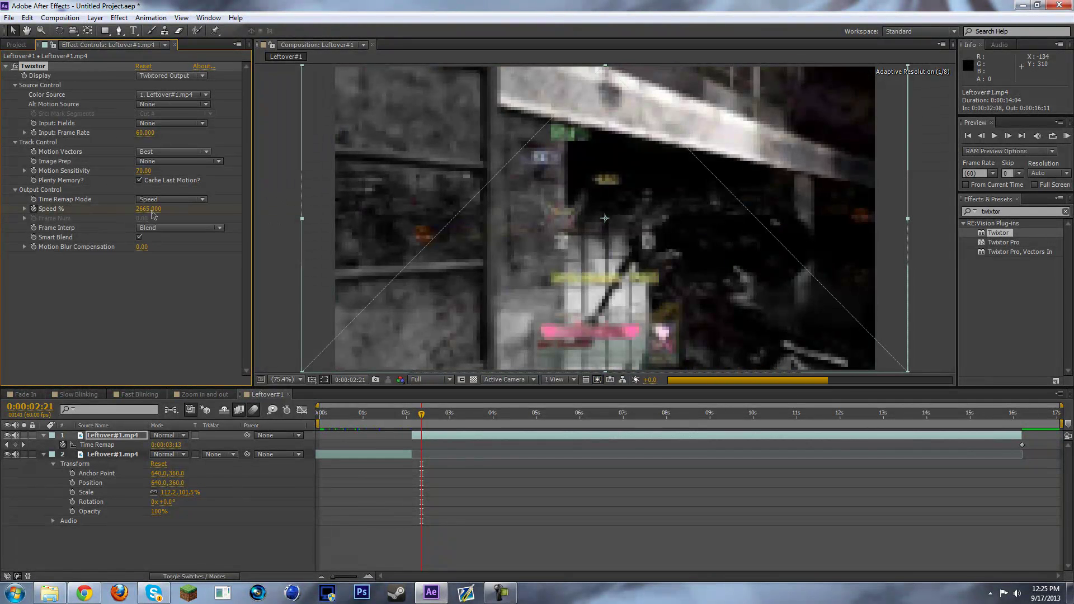
pyautogui.click(153, 211)
pyautogui.write('1')
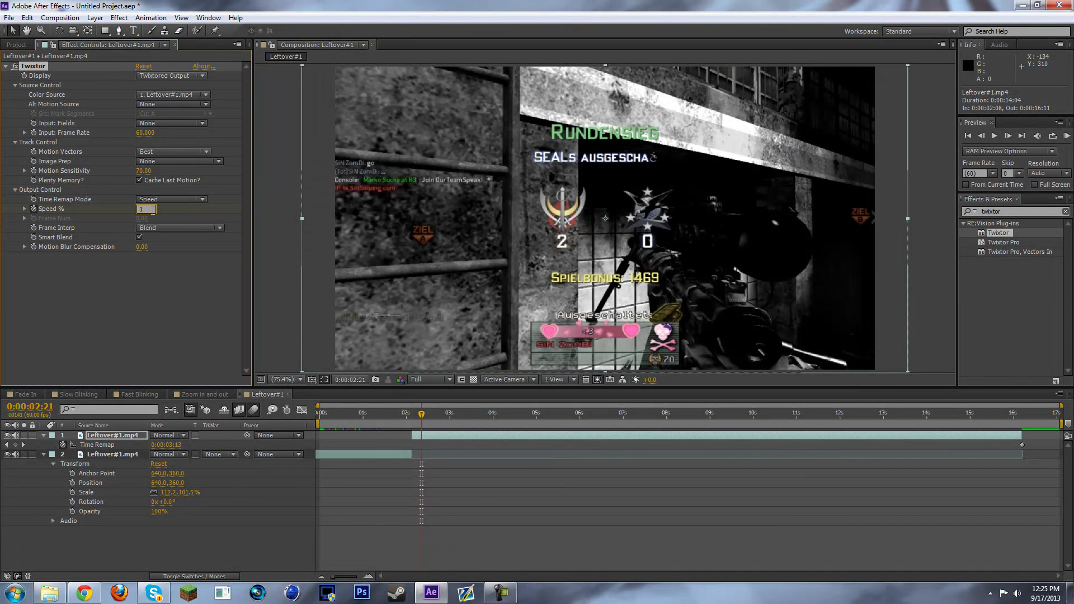
pyautogui.write('00')
pyautogui.press('Return')
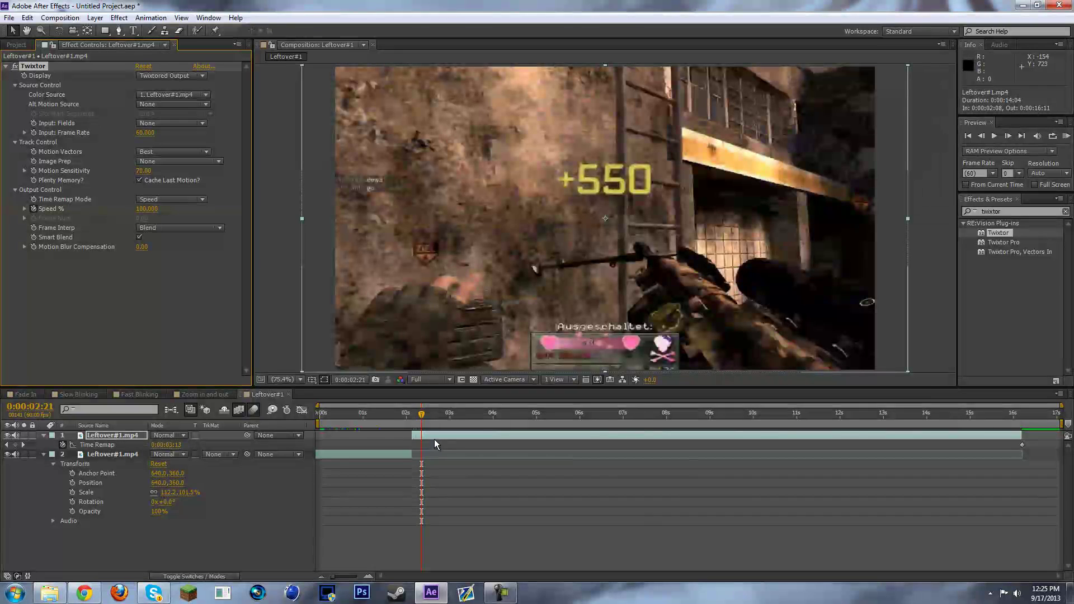
# Step: Collapse the first segment's properties and reveal the second segment's modified properties with its Transform group folded
pyautogui.click(438, 437)
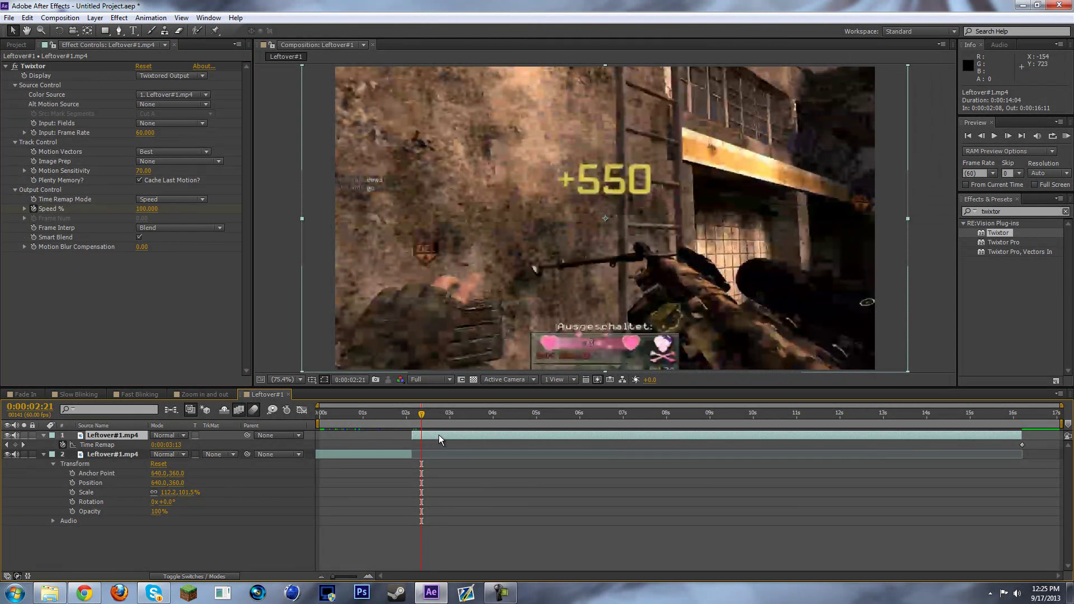
pyautogui.click(58, 455)
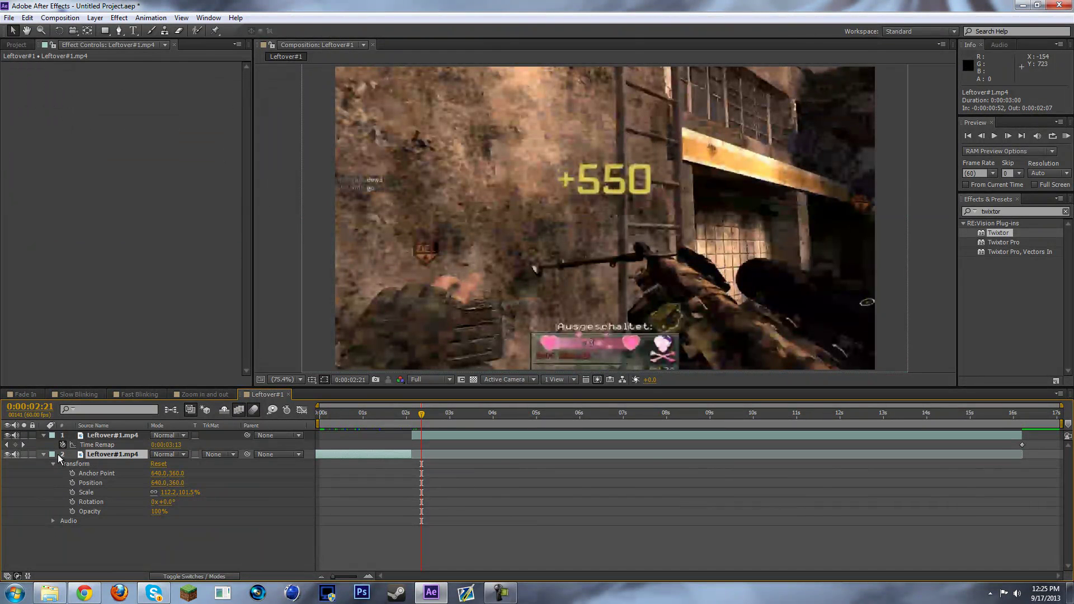
pyautogui.click(43, 454)
pyautogui.click(448, 435)
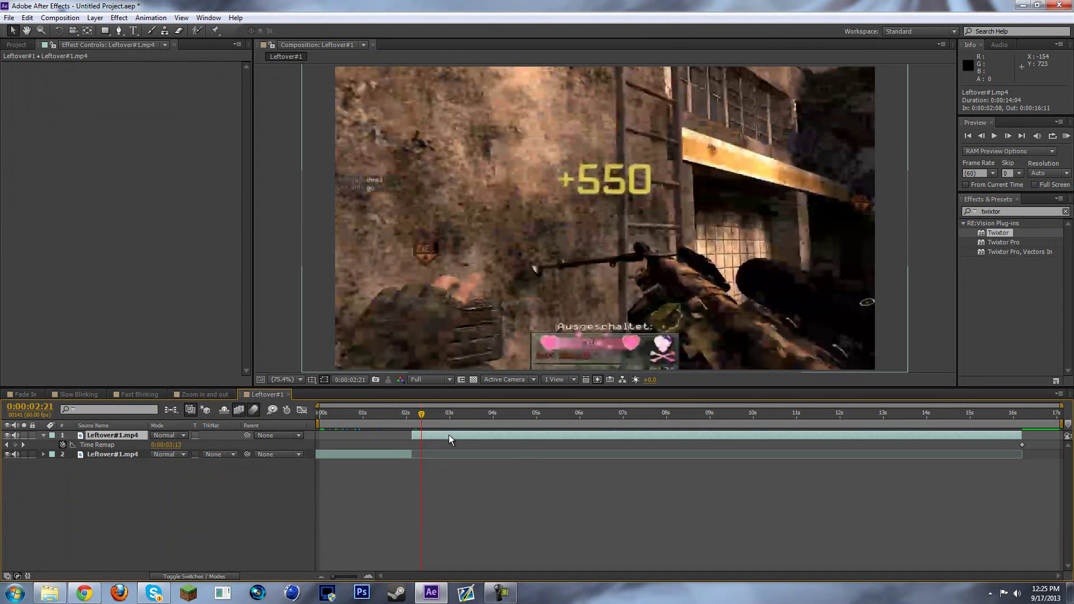
pyautogui.press('u')
pyautogui.press('u')
pyautogui.press('u')
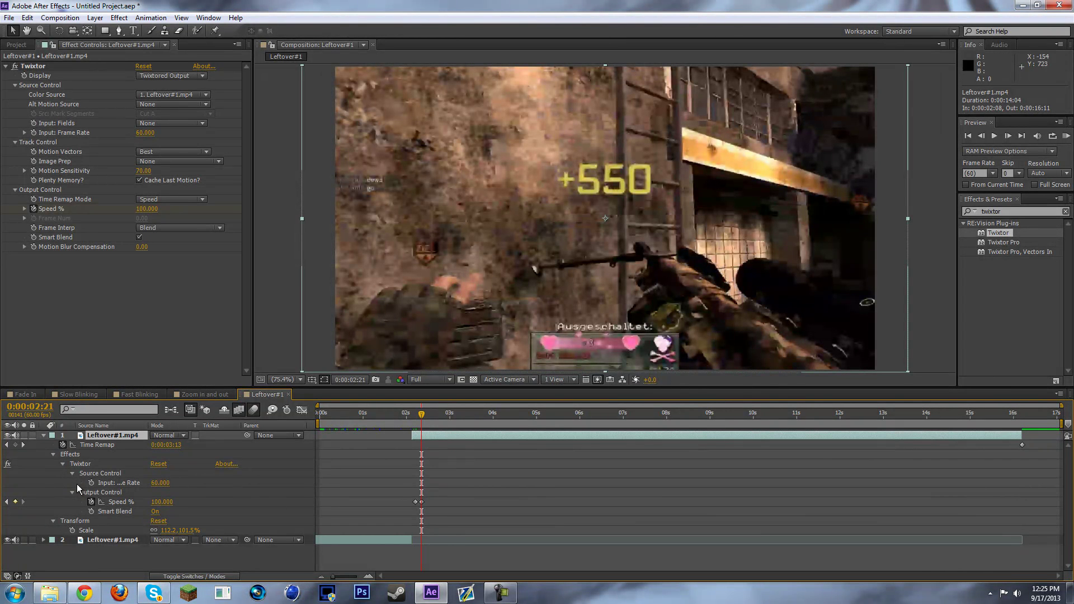
pyautogui.click(53, 521)
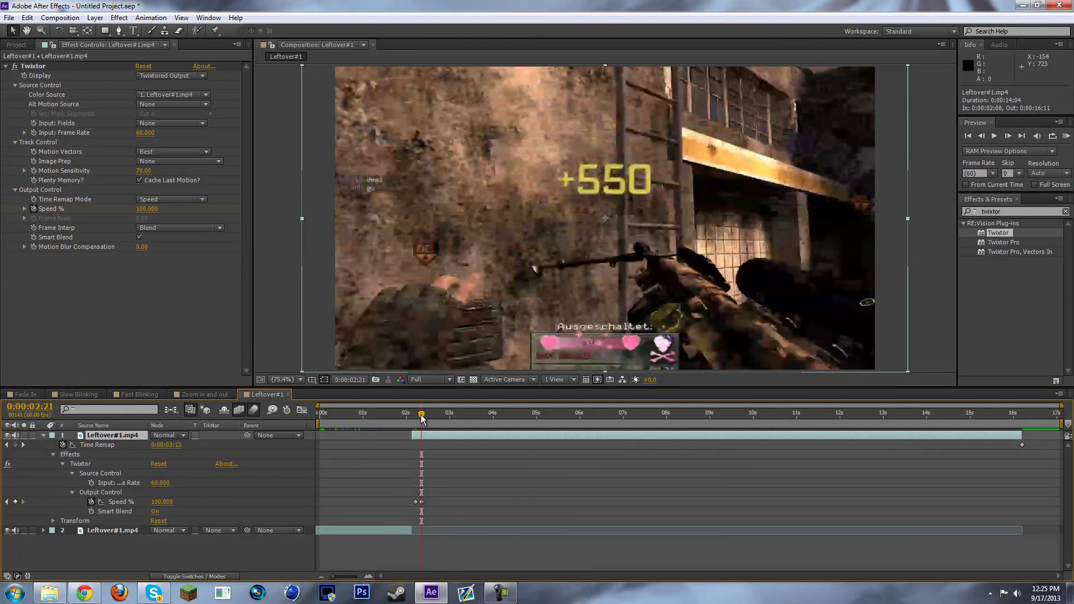
# Step: Add a Twixtor Speed % keyframe of 5 on the second clip segment at 0:00:02:24
pyautogui.press('pagedown')
pyautogui.press('pagedown')
pyautogui.press('pagedown')
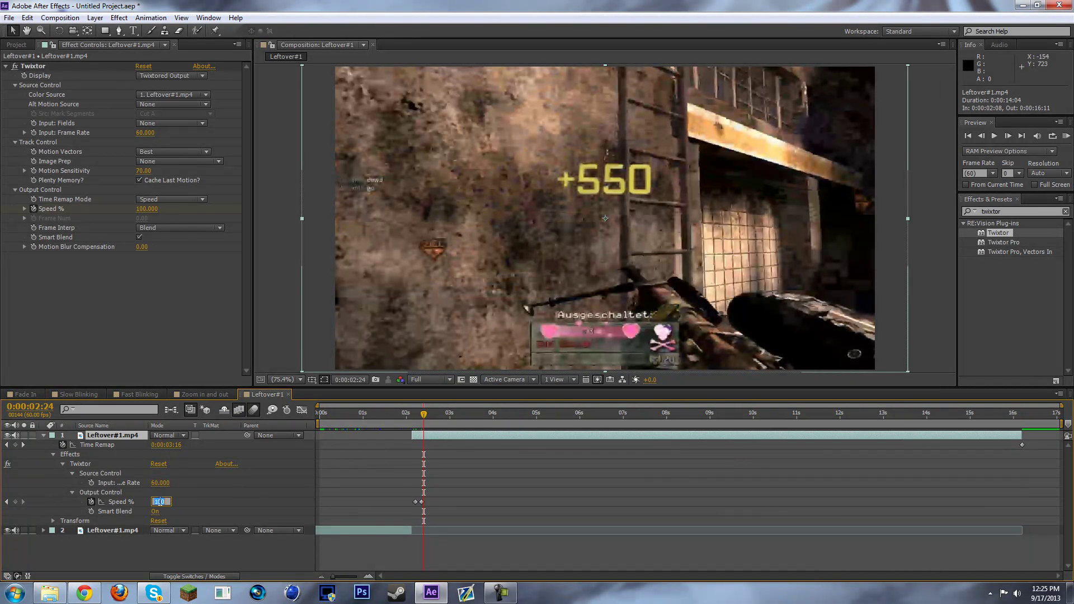
pyautogui.write('5')
pyautogui.press('Return')
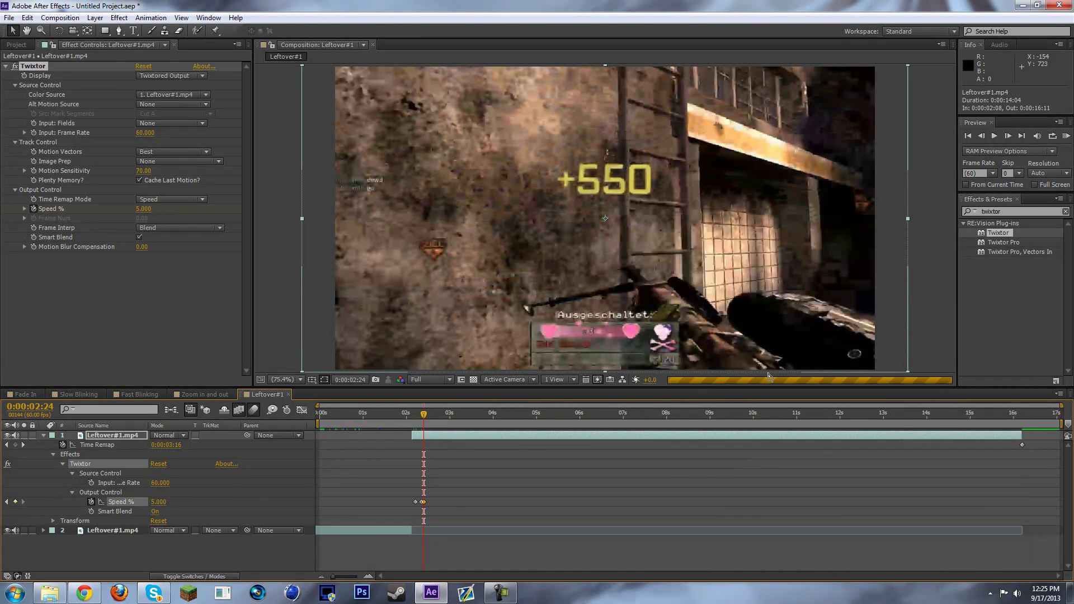
# Step: Limit the work area to 0:00:02:03 through 0:00:03:21 and RAM-preview the slow-motion section
pyautogui.moveTo(426, 417); pyautogui.dragTo(408, 415)
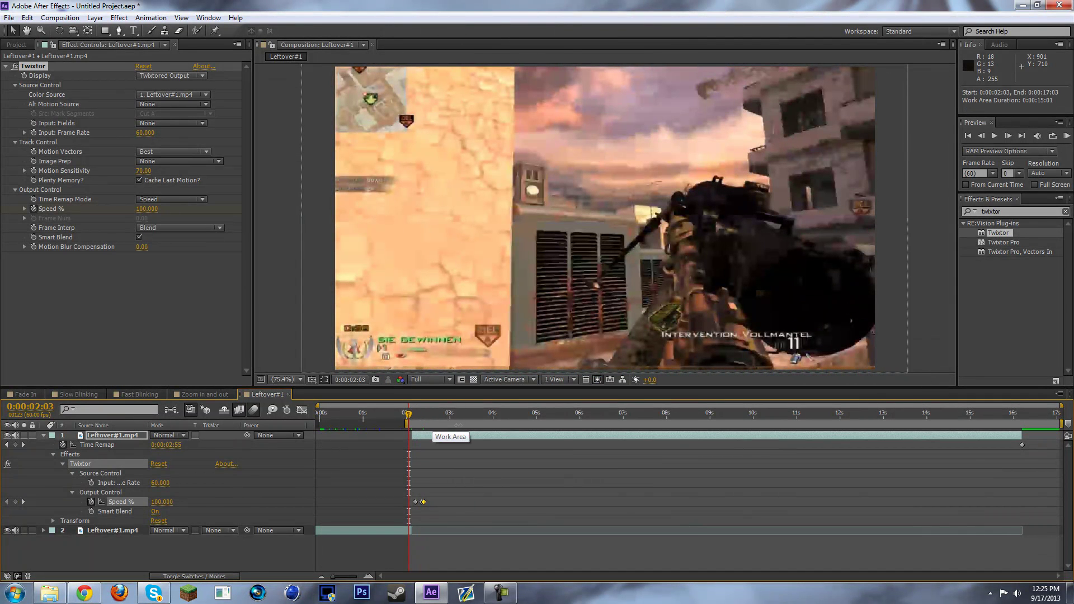
pyautogui.click(465, 415)
pyautogui.press('n')
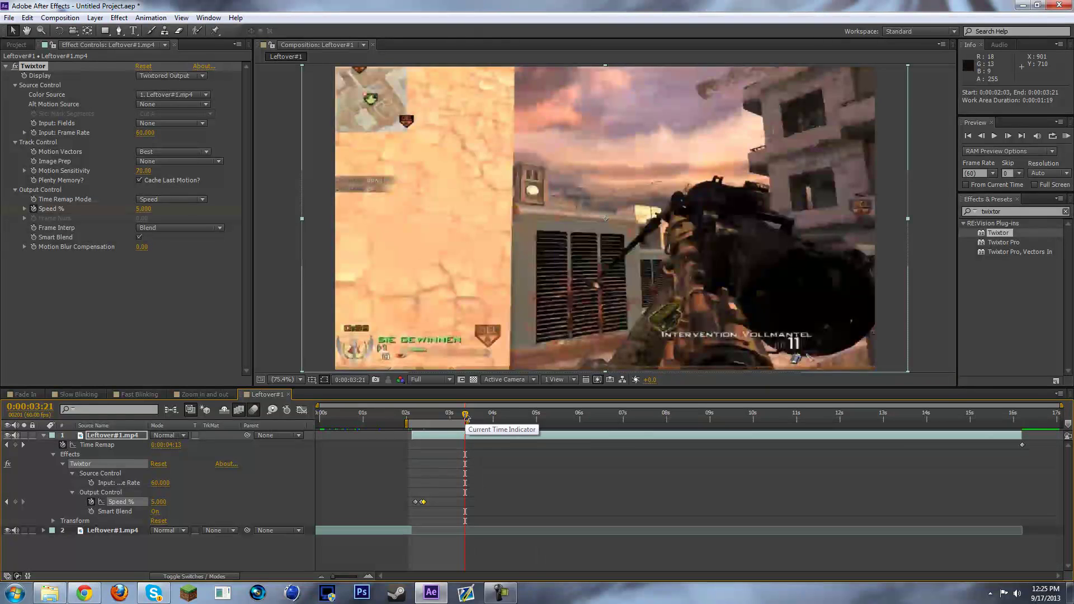
pyautogui.click(1066, 137)
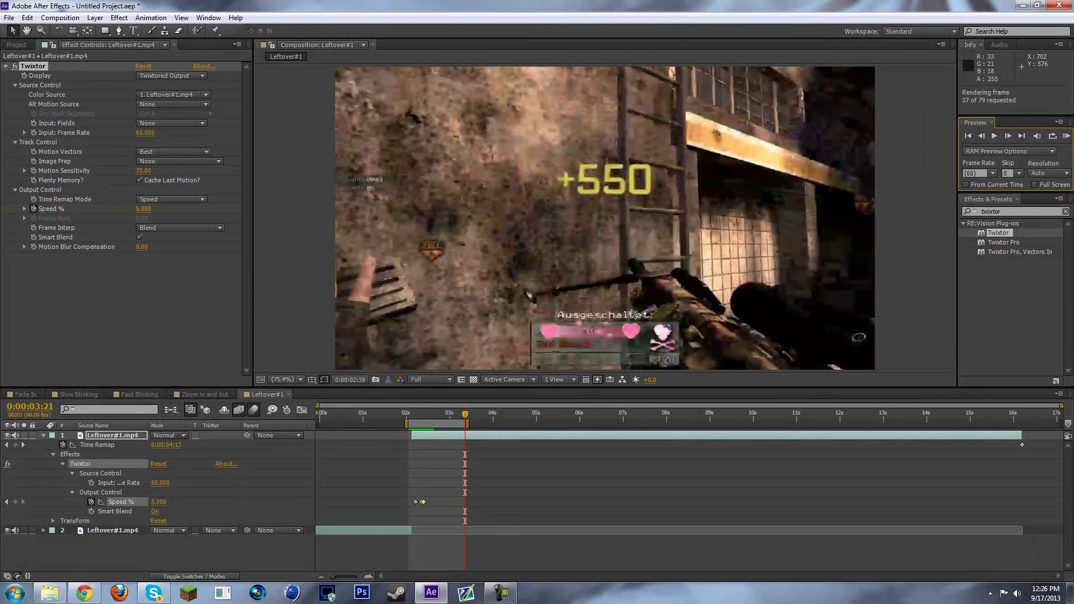
pyautogui.click(529, 284)
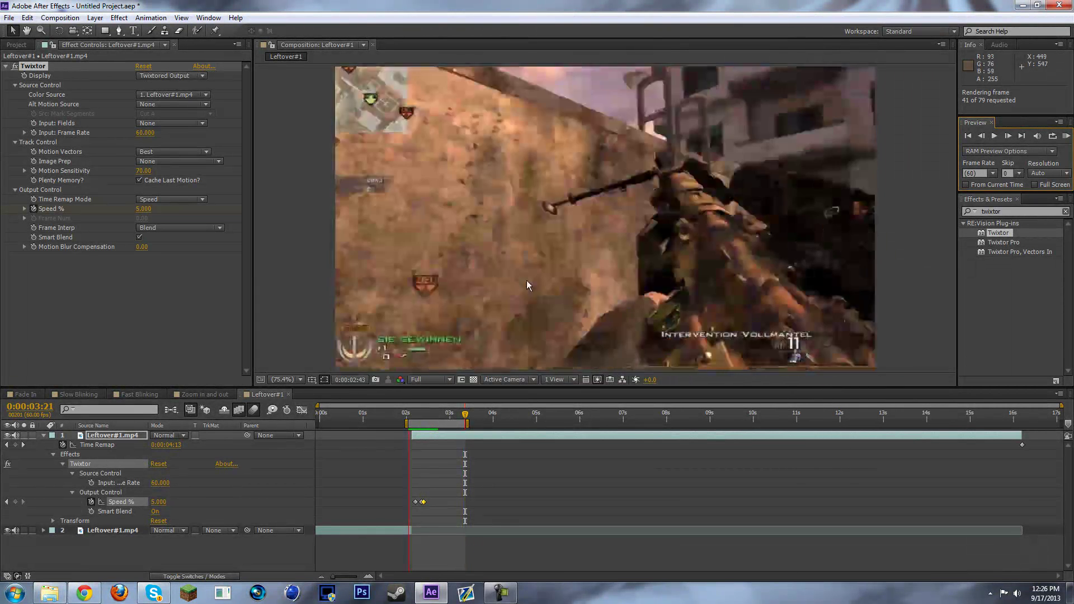
pyautogui.click(526, 286)
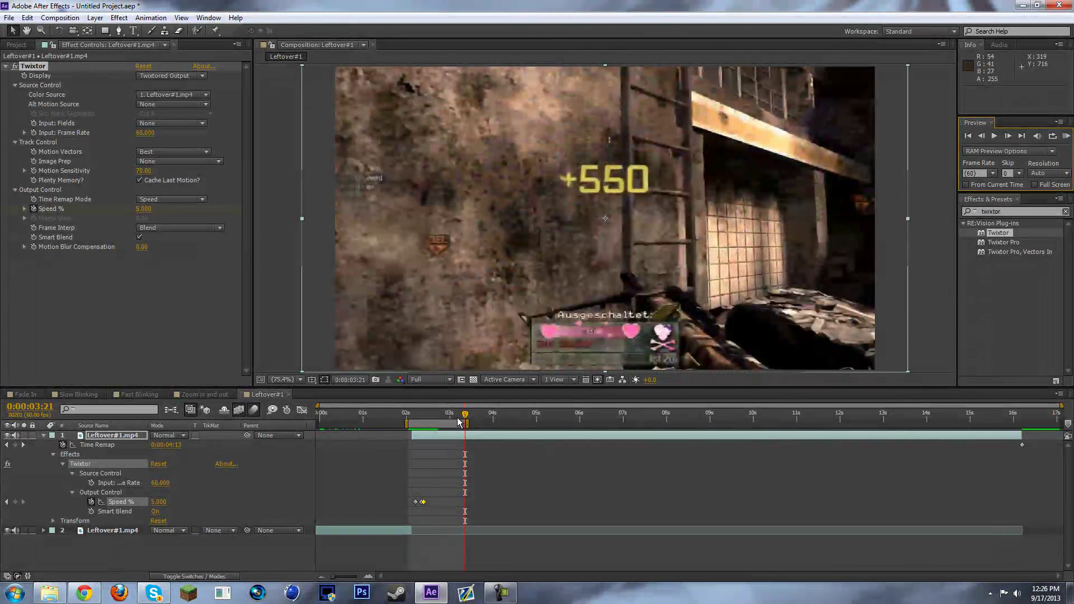
# Step: Lower the composition preview resolution to Quarter and run the RAM preview of the work area again
pyautogui.click(448, 381)
pyautogui.click(448, 443)
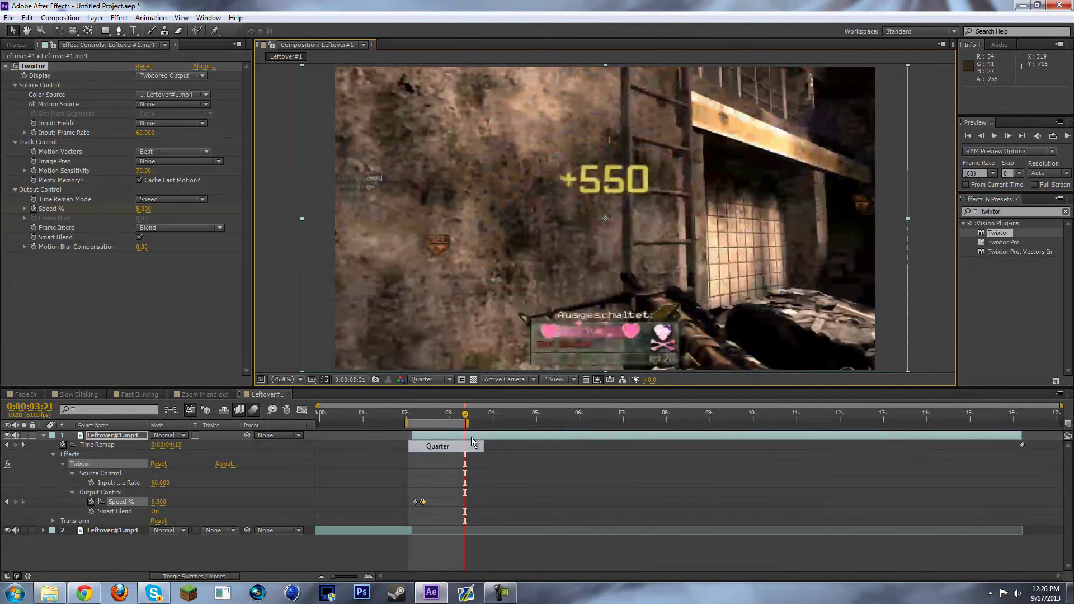
pyautogui.click(1066, 136)
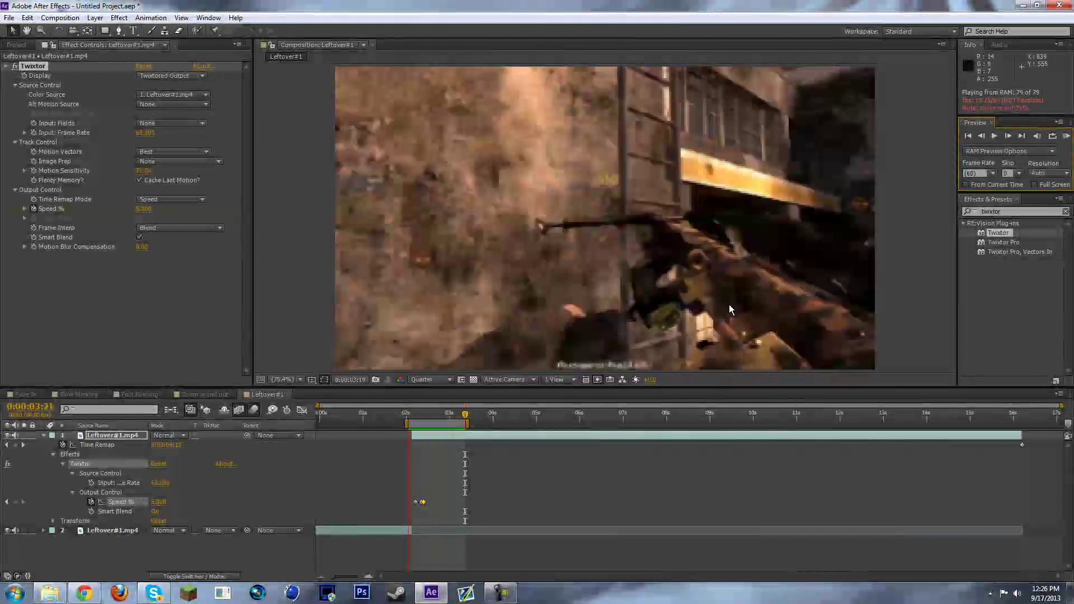
pyautogui.click(508, 270)
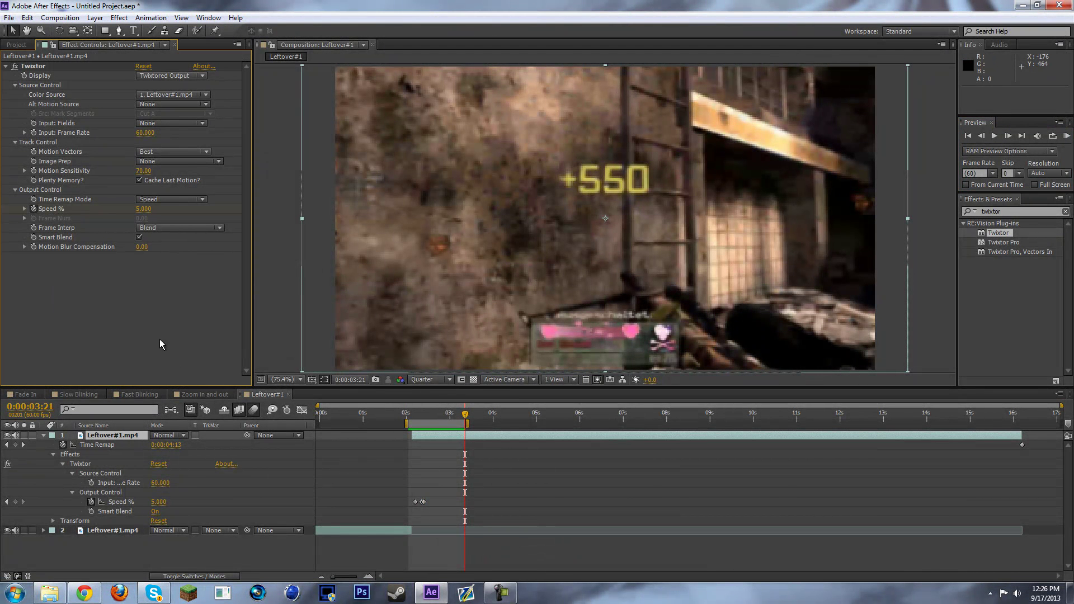
# Step: Review the Fast Blinking, Slow Blinking and Fade In compositions, and return to the Leftover#1 composition
pyautogui.click(193, 395)
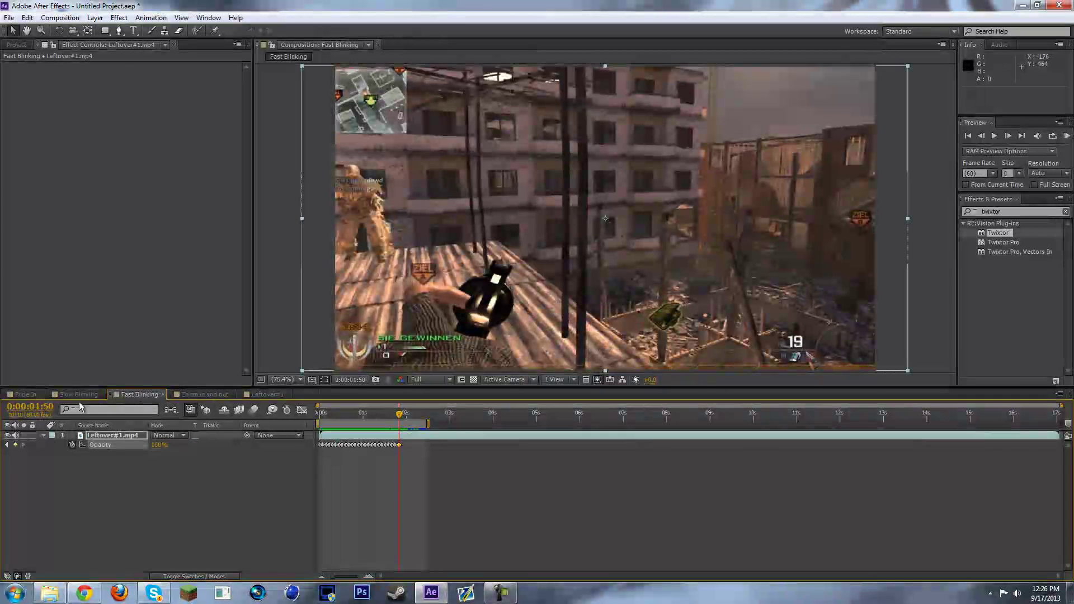
pyautogui.click(78, 396)
pyautogui.click(29, 395)
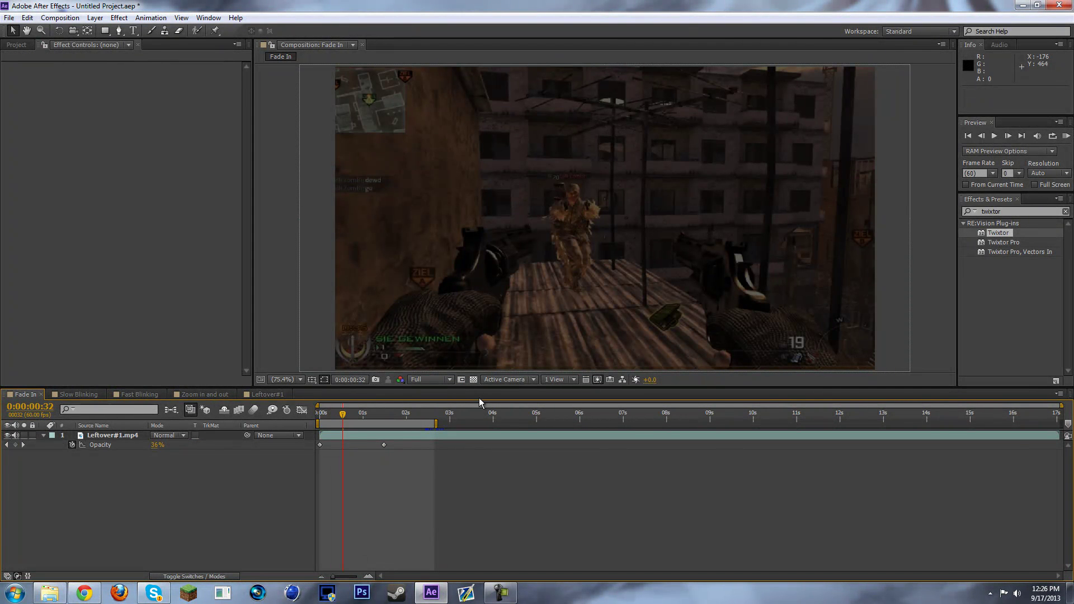
pyautogui.click(265, 394)
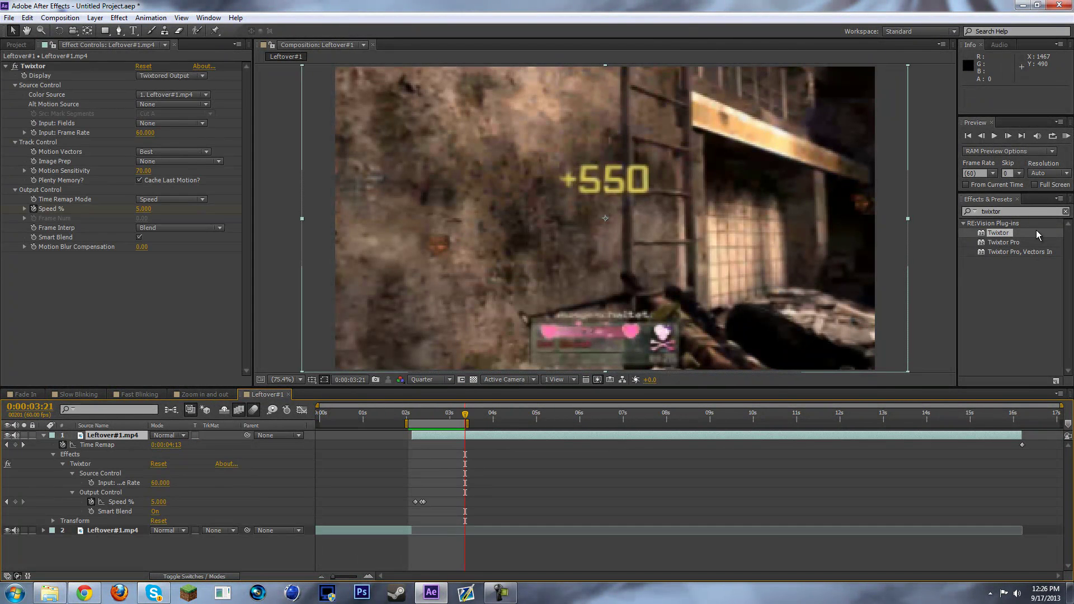
# Step: Clear the effects search and browse through the list of available effect categories
pyautogui.click(1065, 212)
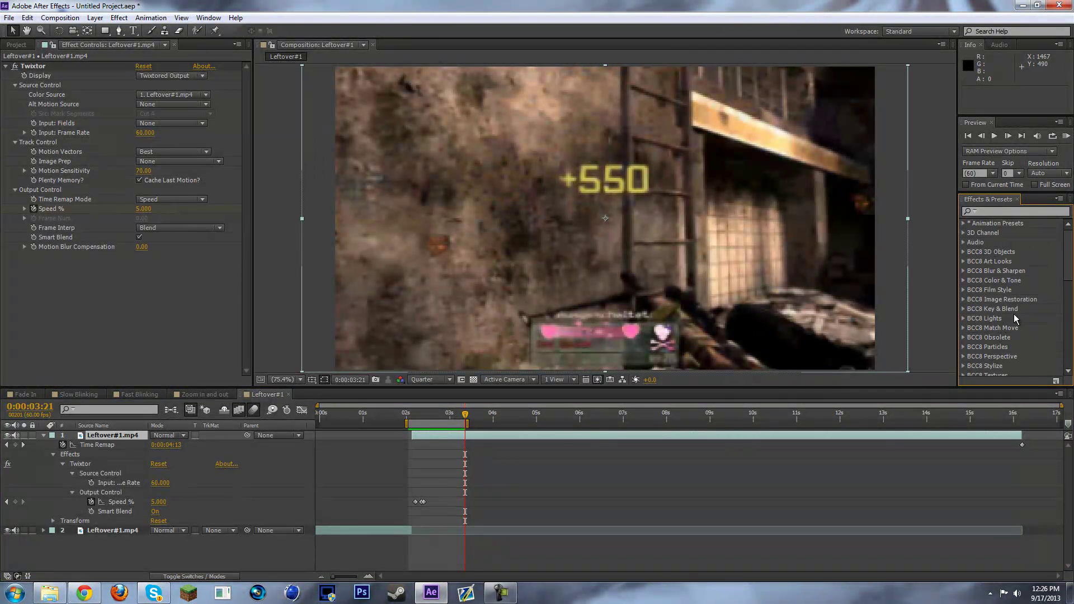
pyautogui.scroll(-10, 1013, 314)
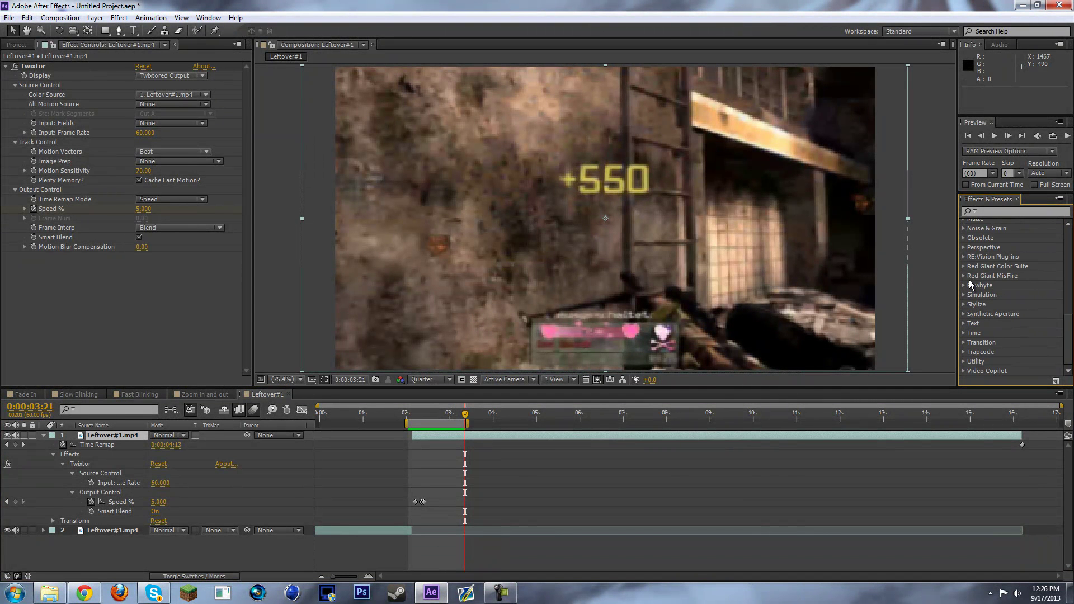
pyautogui.scroll(10, 974, 265)
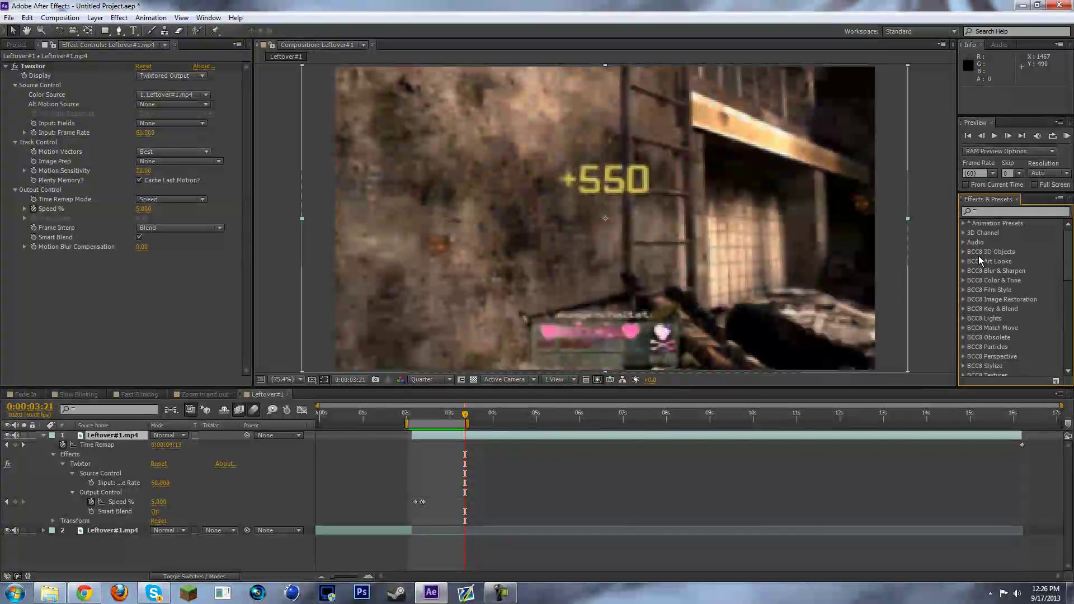
pyautogui.click(184, 282)
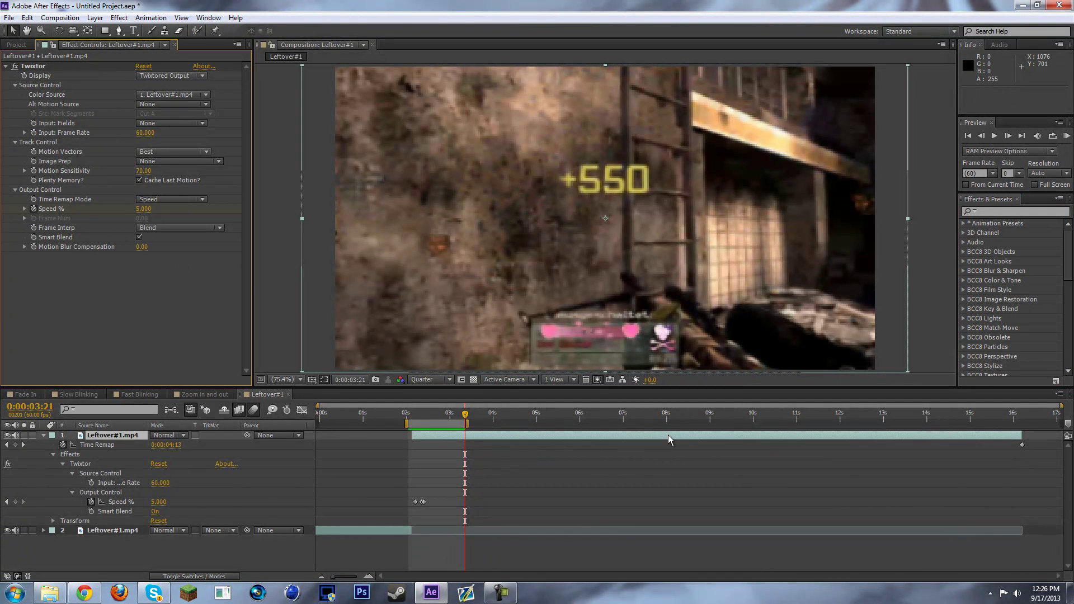
# Step: Close the Leftover#1 timeline and nest the Leftover#1 composition in a new composition
pyautogui.click(288, 395)
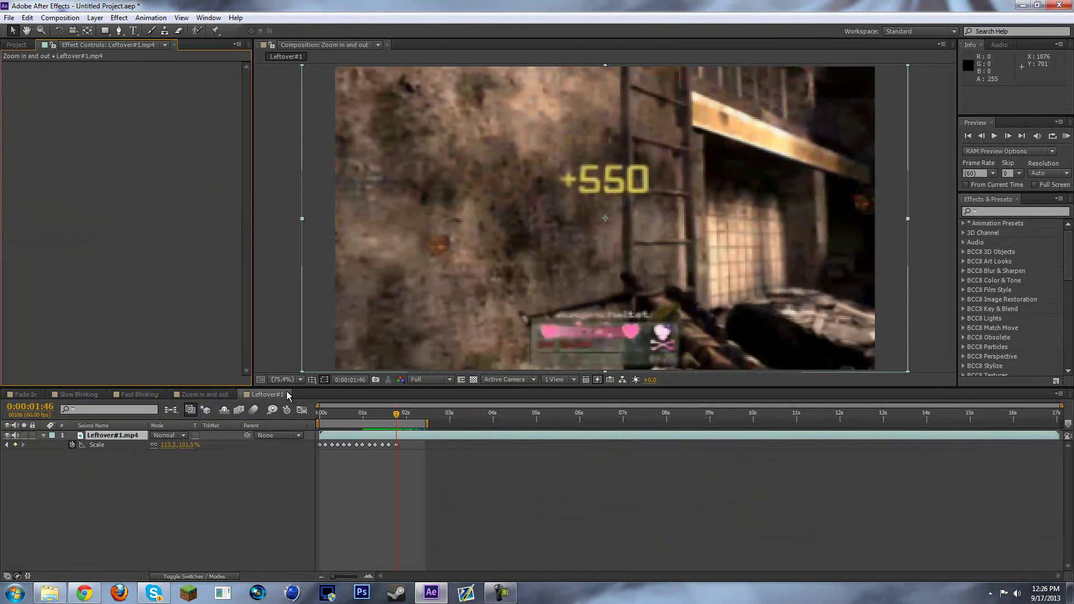
pyautogui.click(287, 394)
pyautogui.click(16, 47)
pyautogui.moveTo(43, 165); pyautogui.dragTo(36, 379)
# Step: Apply Optics Compensation to the nested Leftover#1 layer and enable Reverse Lens Distortion
pyautogui.click(1014, 211)
pyautogui.write('optics')
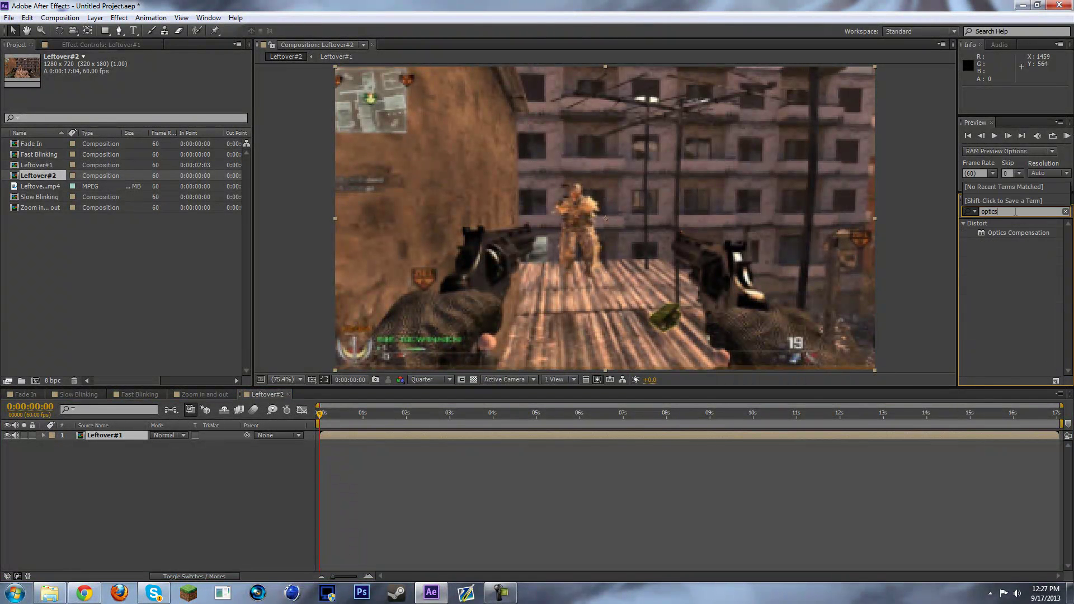
pyautogui.write(' c')
pyautogui.doubleClick(1018, 232)
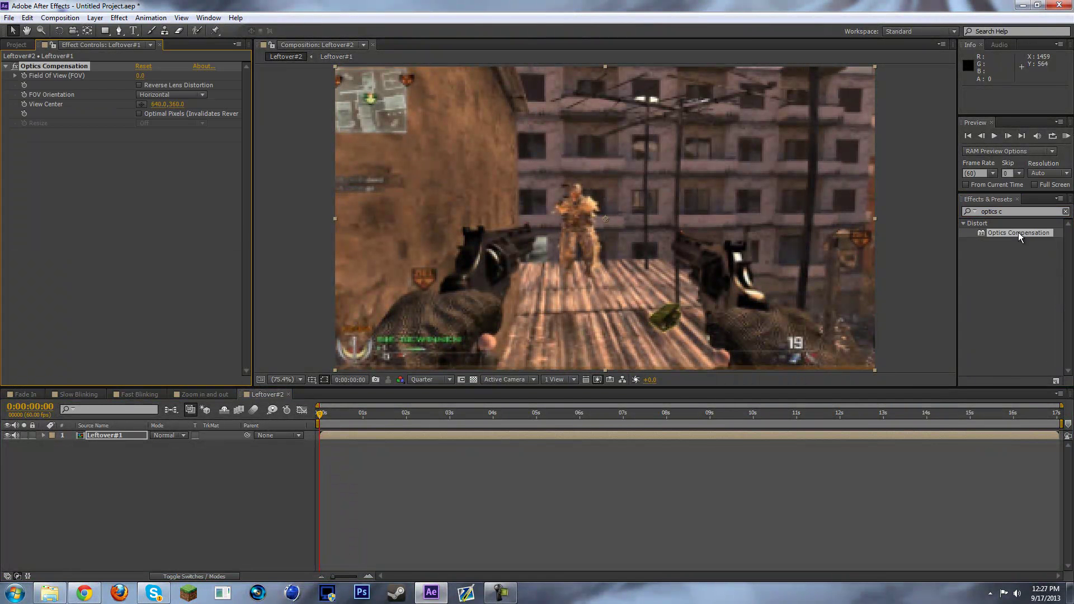
pyautogui.click(137, 84)
# Step: Keyframe Optics Compensation's Field Of View, bringing it to about 145 at 0:00:02:06
pyautogui.moveTo(451, 411); pyautogui.dragTo(476, 413)
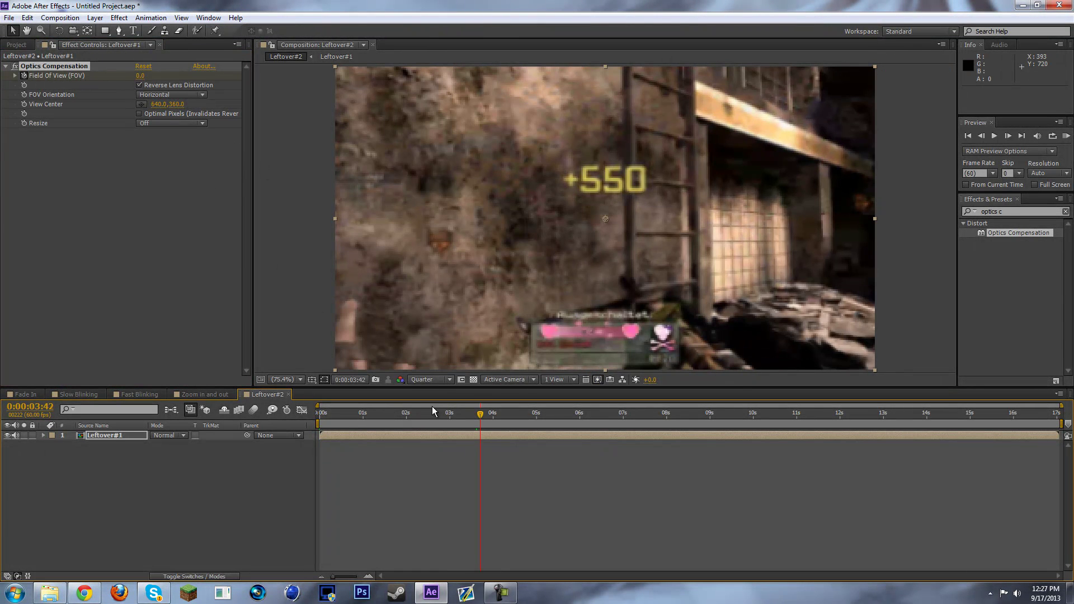
pyautogui.click(411, 415)
pyautogui.moveTo(141, 76); pyautogui.dragTo(190, 80)
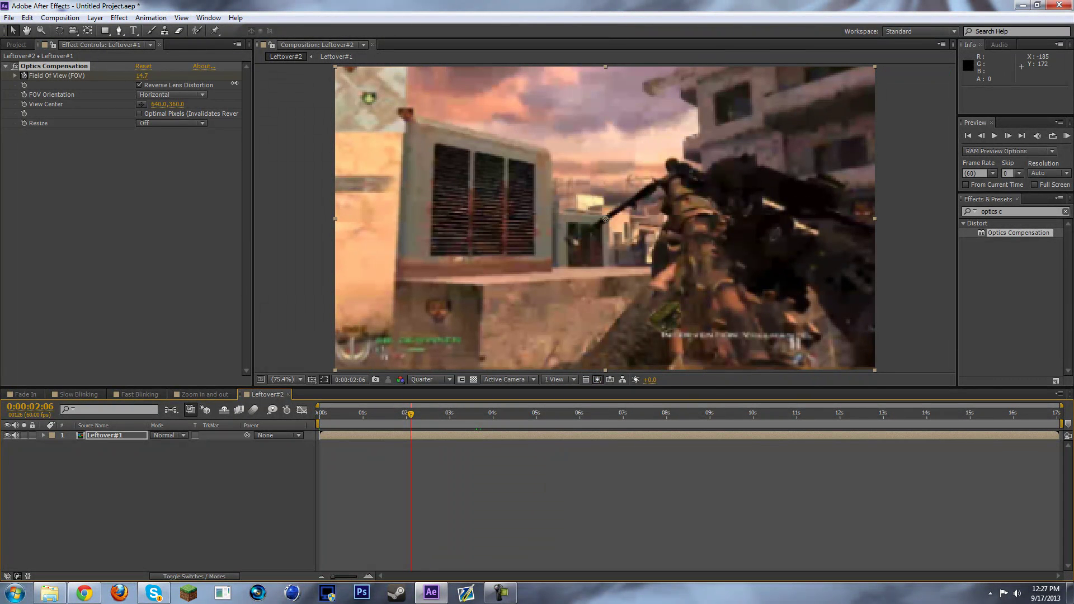
pyautogui.click(174, 86)
pyautogui.moveTo(145, 77); pyautogui.dragTo(60, 87)
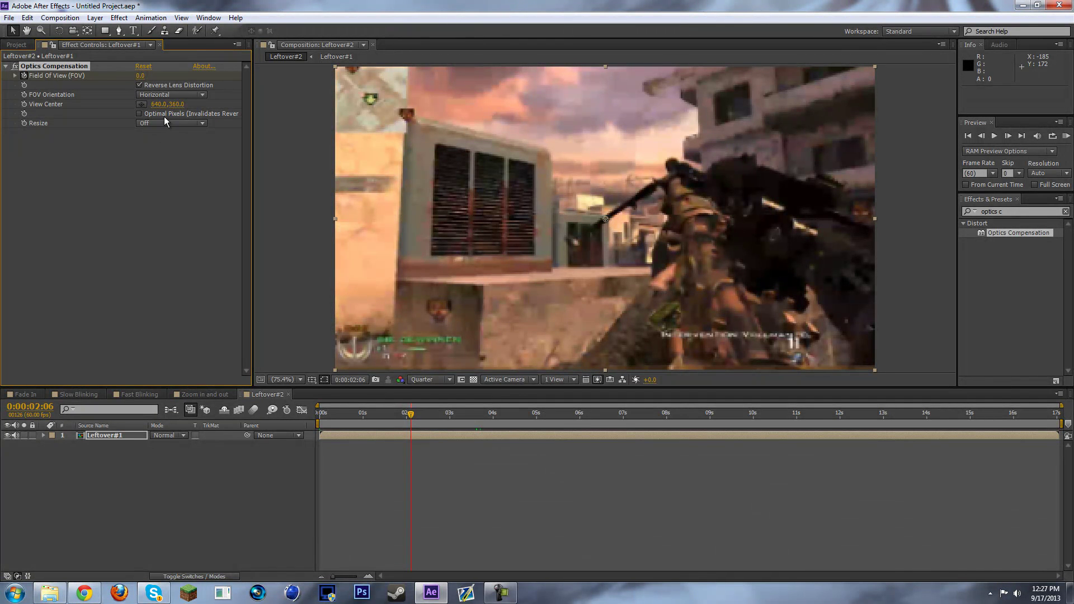
pyautogui.click(140, 75)
pyautogui.write('49.5')
pyautogui.press('Return')
pyautogui.moveTo(142, 76); pyautogui.dragTo(976, 101)
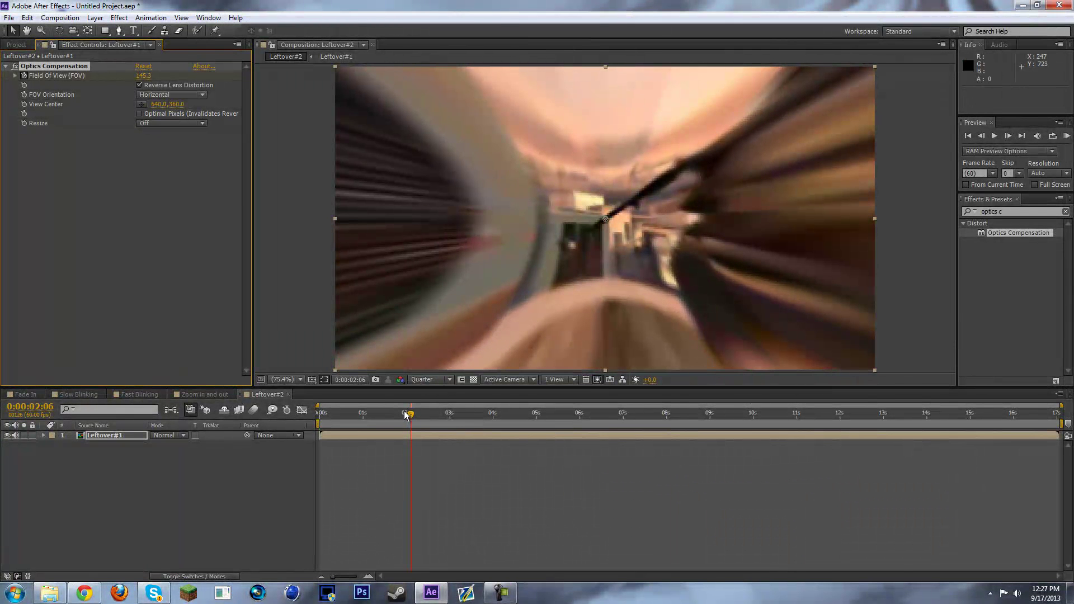
# Step: Set the Field Of View to 0 one frame further on, at 0:00:02:07
pyautogui.click(1008, 136)
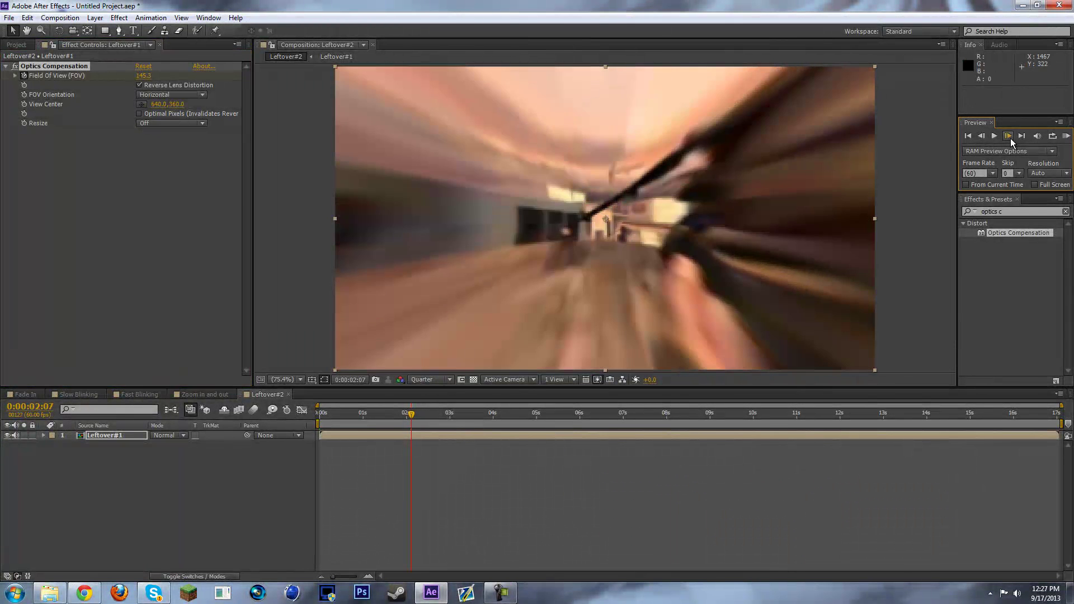
pyautogui.click(144, 76)
pyautogui.write('0')
pyautogui.press('Return')
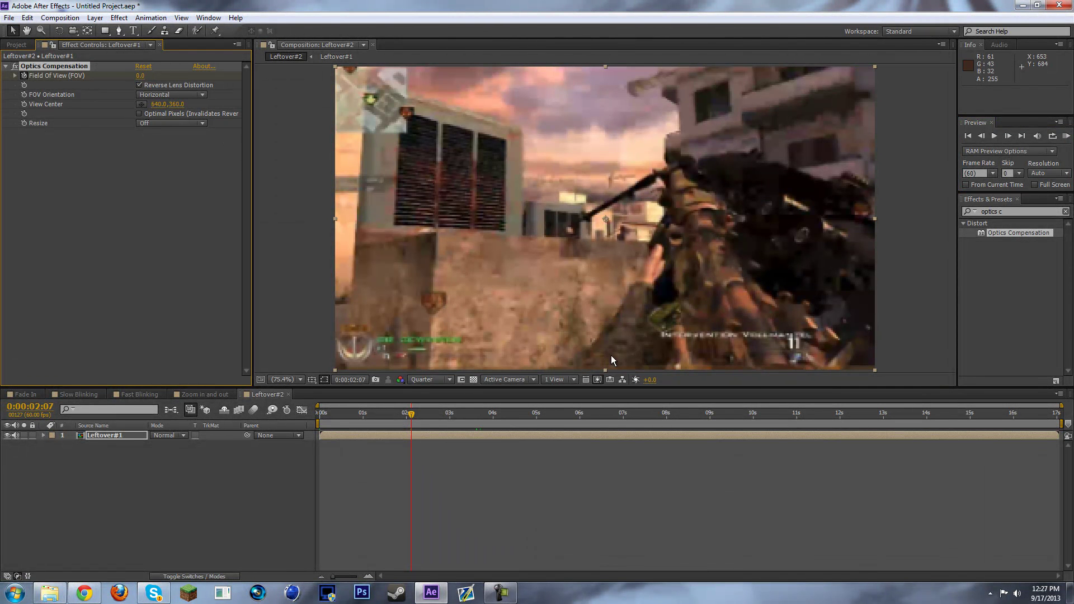
# Step: End the Leftover#2 work area at 0:00:02:55 and RAM-preview the lens distortion effect
pyautogui.click(446, 414)
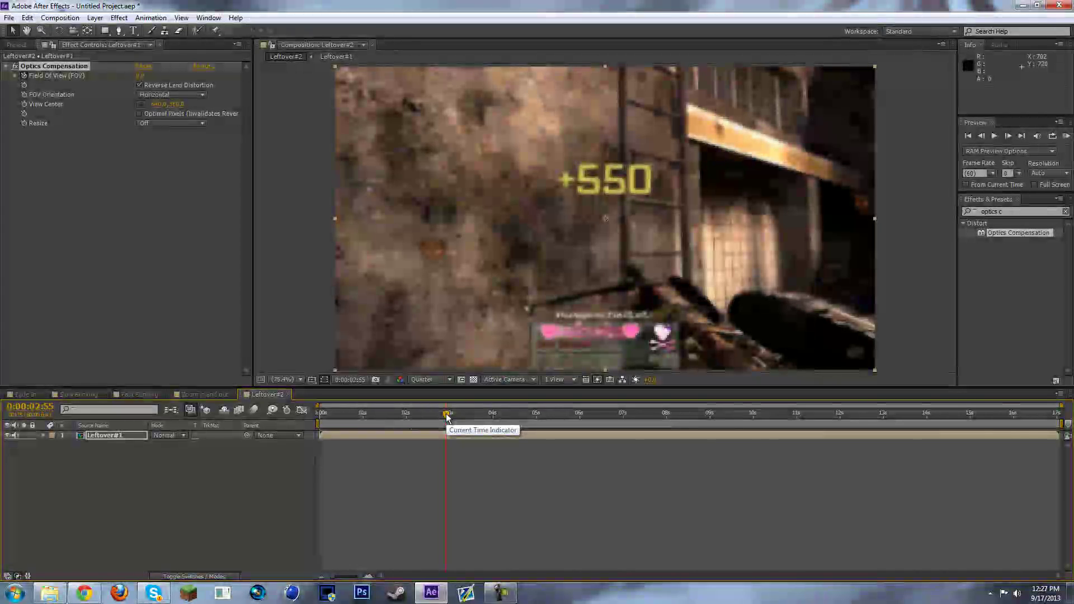
pyautogui.press('n')
pyautogui.click(1065, 136)
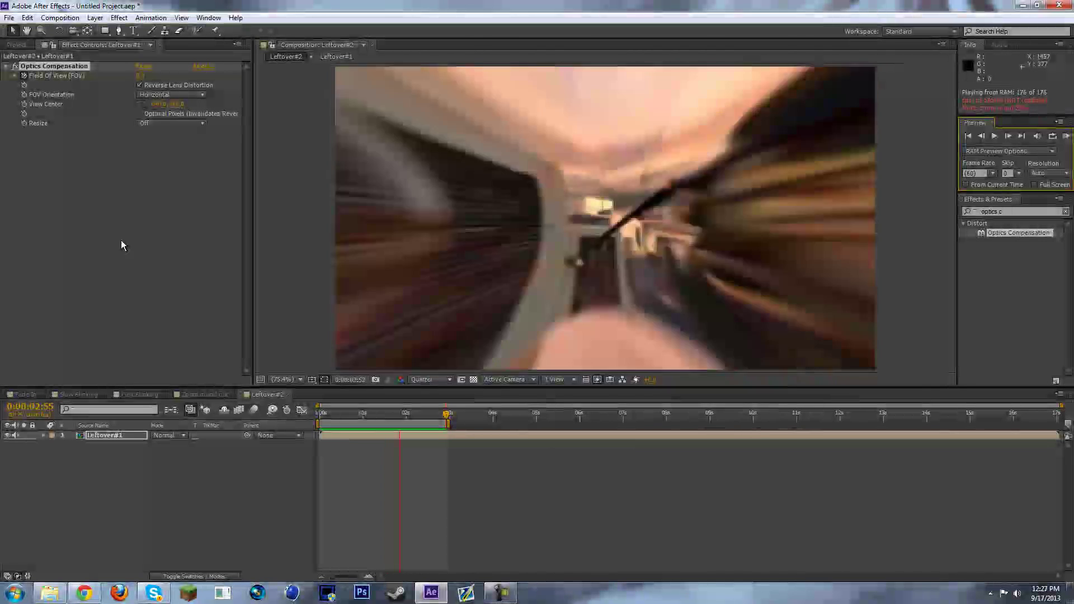
pyautogui.press('space')
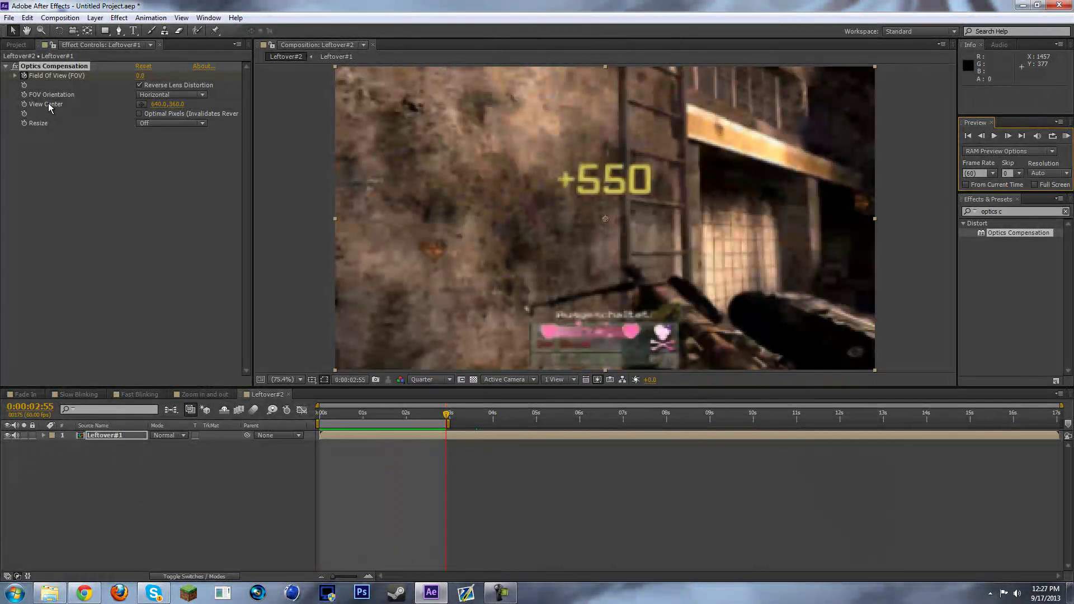
# Step: Import intervention_fire.wav from the Intervention Sounds folder and add it to Leftover#2 beneath the Leftover#1 layer
pyautogui.click(16, 45)
pyautogui.doubleClick(72, 263)
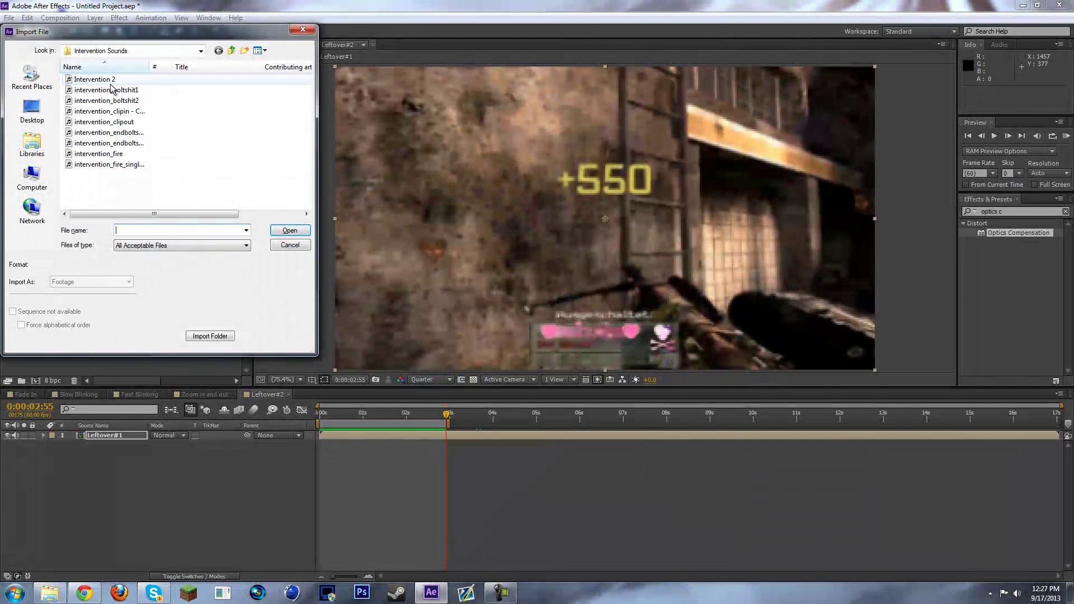
pyautogui.doubleClick(124, 154)
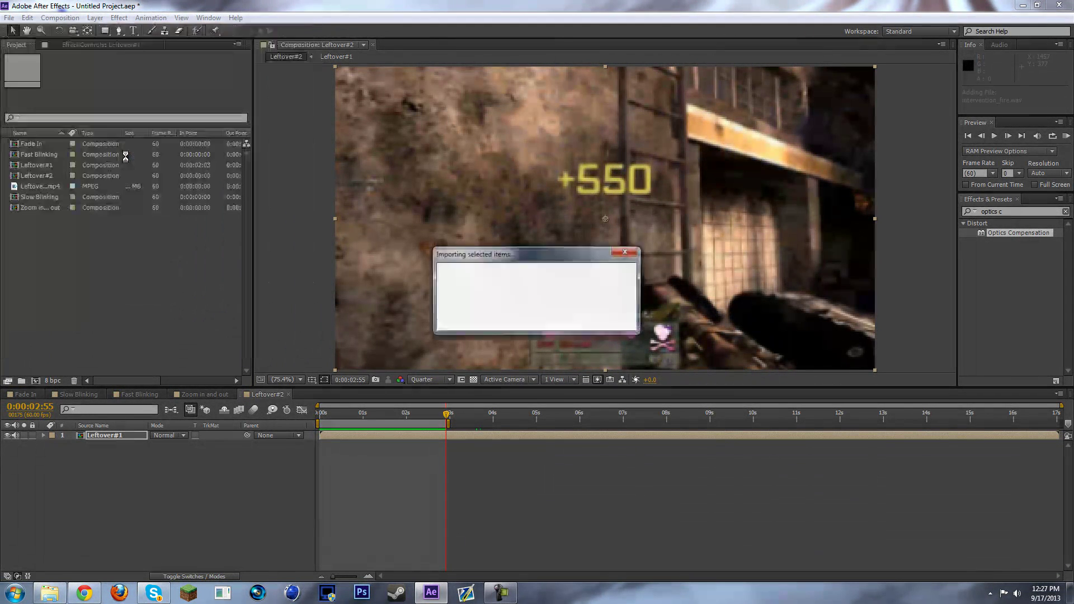
pyautogui.moveTo(44, 169); pyautogui.dragTo(253, 477)
# Step: Time-reverse the intervention_fire.wav layer
pyautogui.rightClick(369, 442)
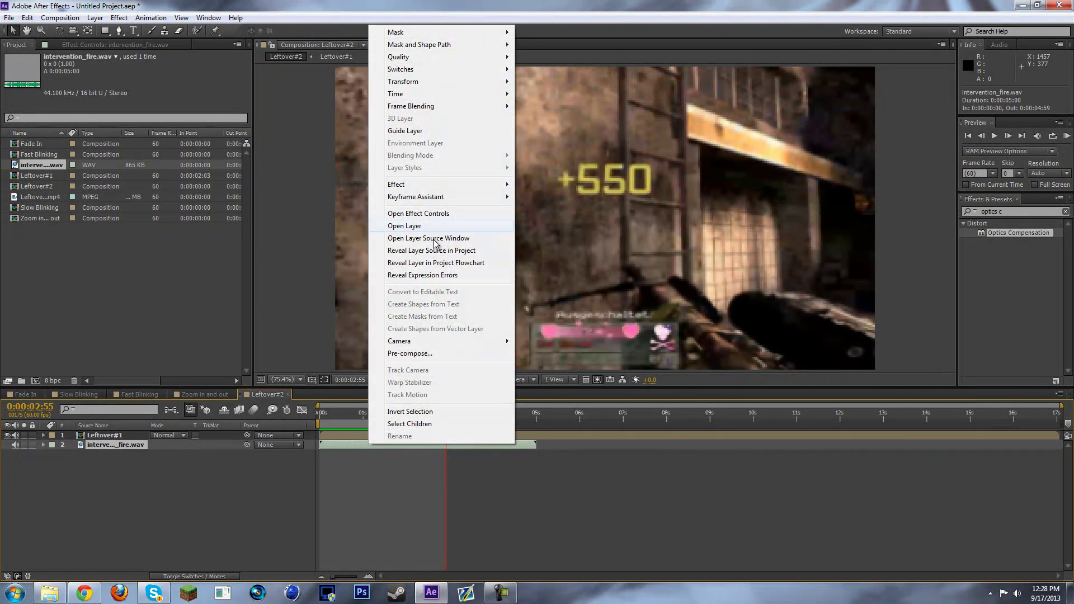
pyautogui.moveTo(502, 99)
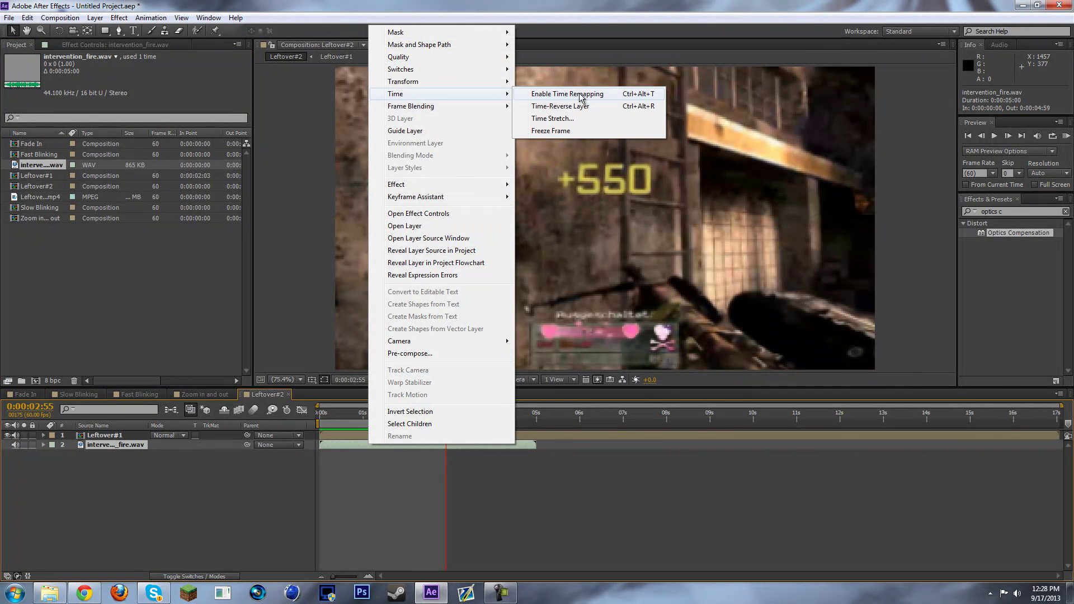
pyautogui.click(599, 106)
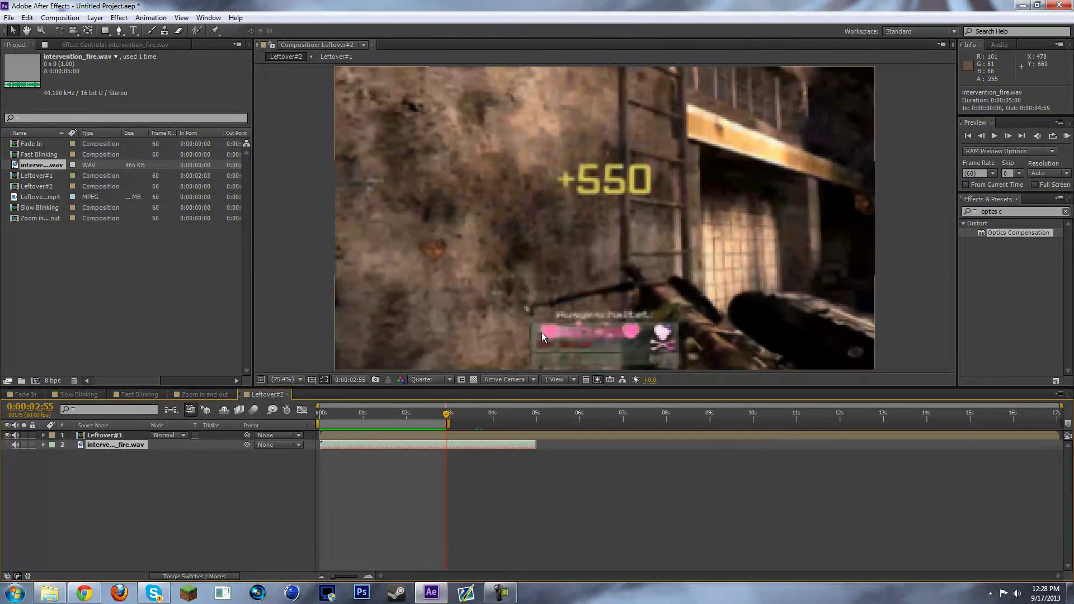
pyautogui.click(438, 442)
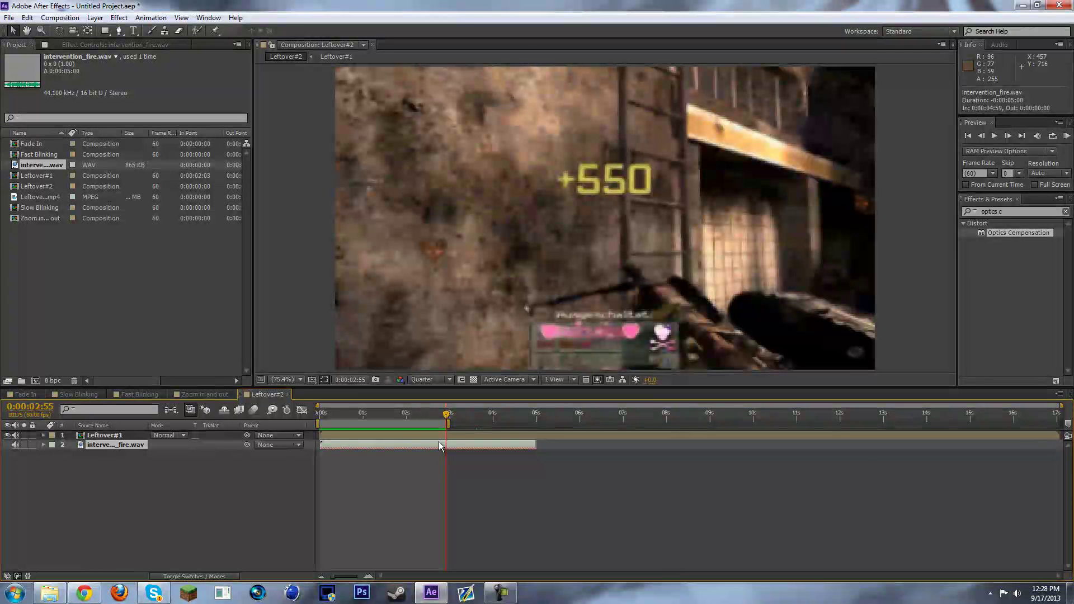
# Step: Reveal the reversed intervention_fire.wav layer's audio waveform and move the layer so that it ends at 0:00:01:55
pyautogui.press('l')
pyautogui.press('l')
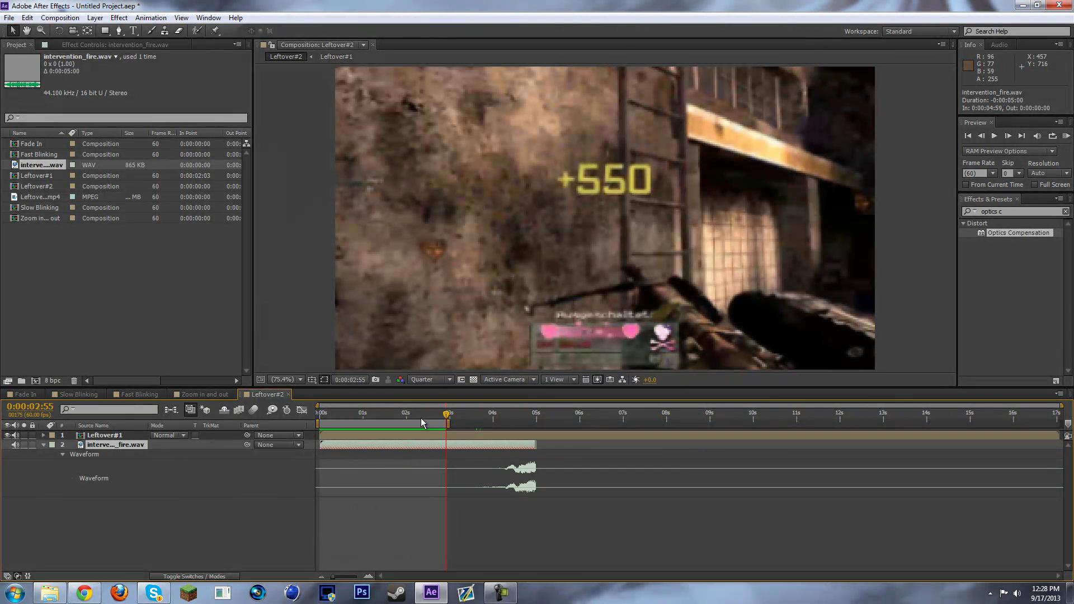
pyautogui.moveTo(439, 419); pyautogui.dragTo(403, 415)
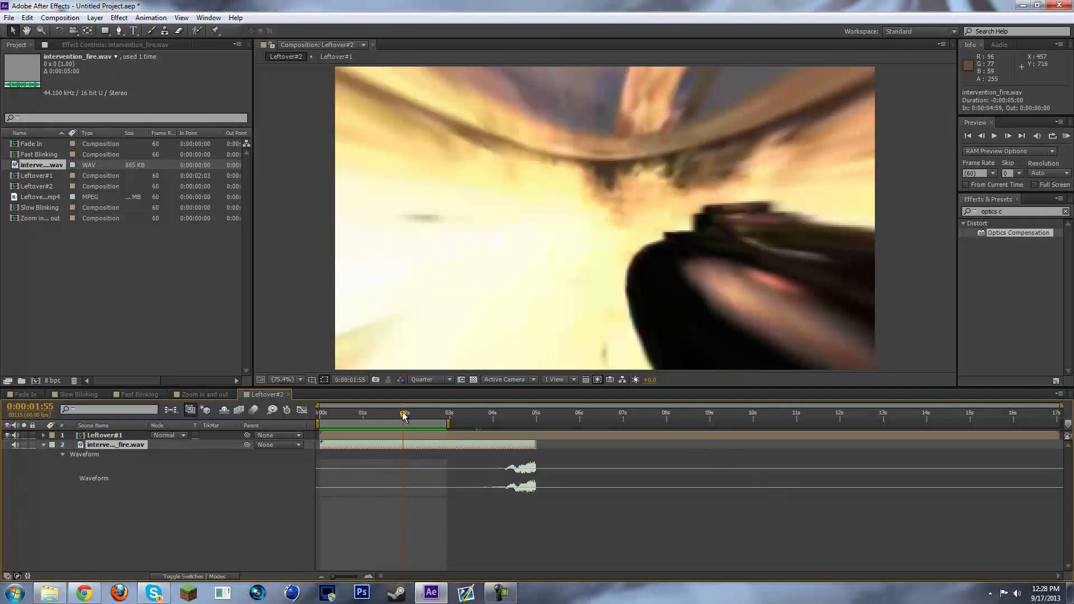
pyautogui.moveTo(470, 443); pyautogui.dragTo(466, 443)
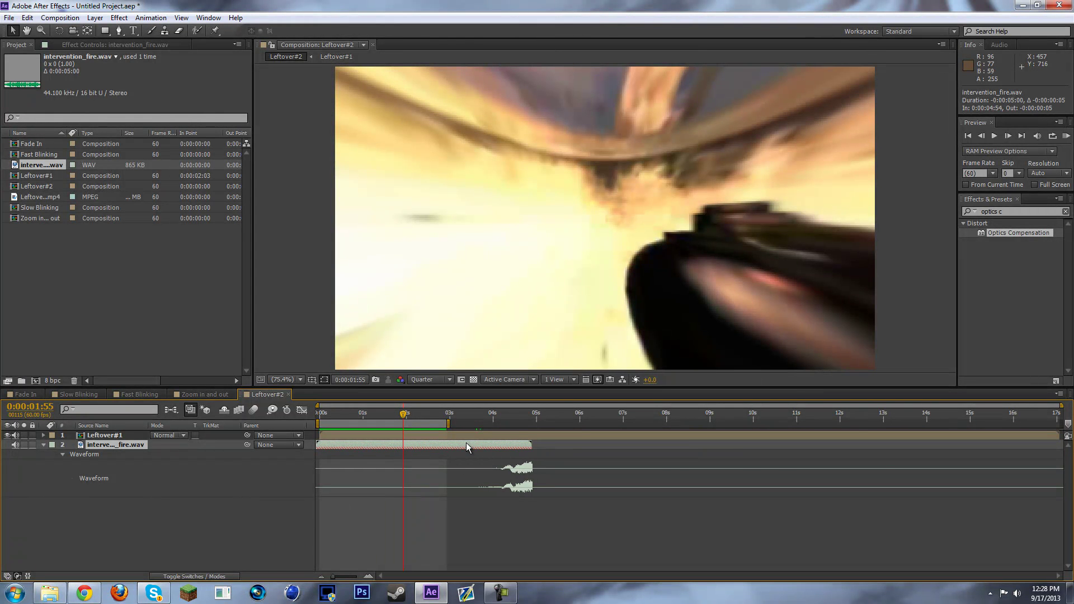
pyautogui.press(']')
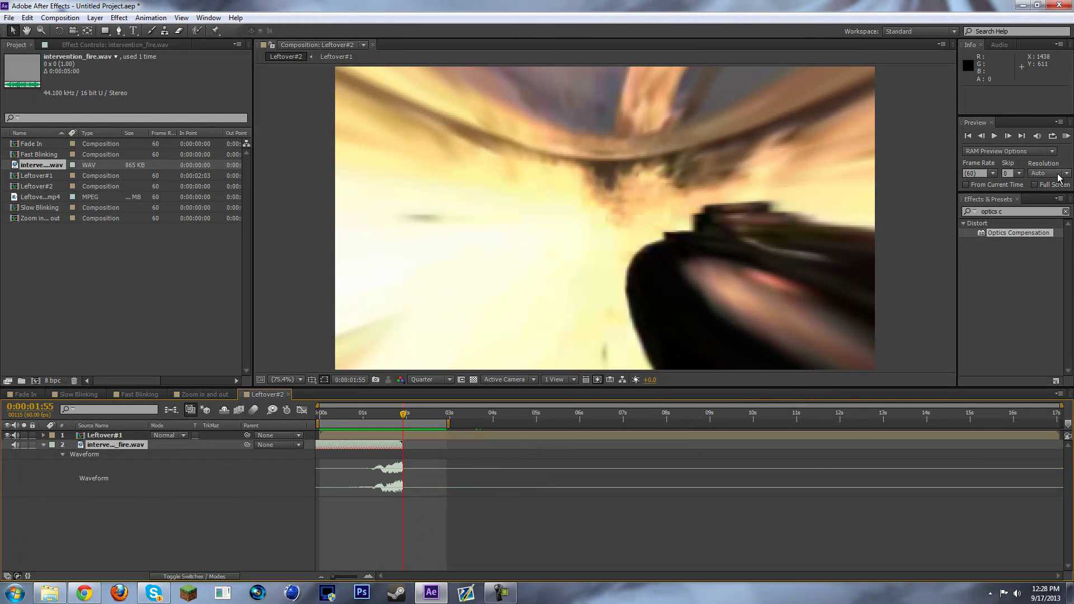
# Step: RAM-preview the Leftover#2 work area to check the reversed gunshot's timing, replaying it with the playhead at 0:00:00:46
pyautogui.click(1066, 136)
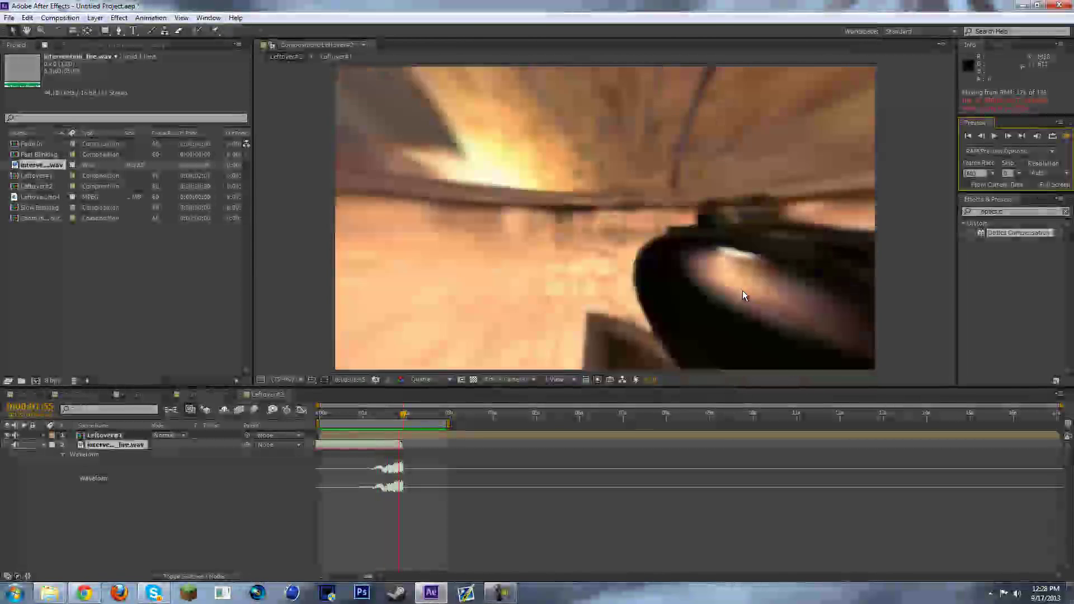
pyautogui.press('space')
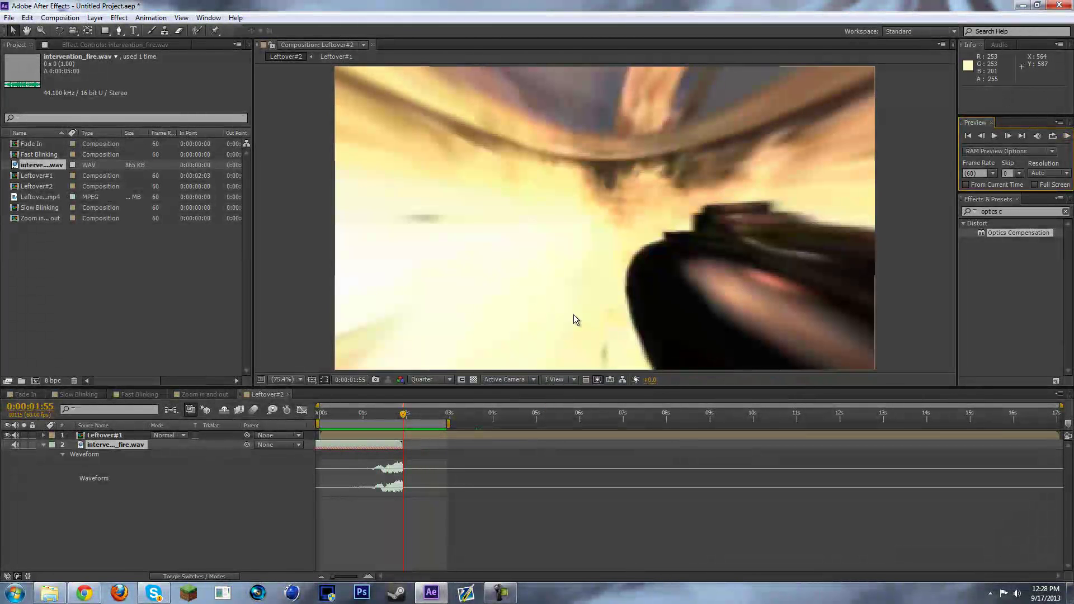
pyautogui.moveTo(382, 413); pyautogui.dragTo(353, 415)
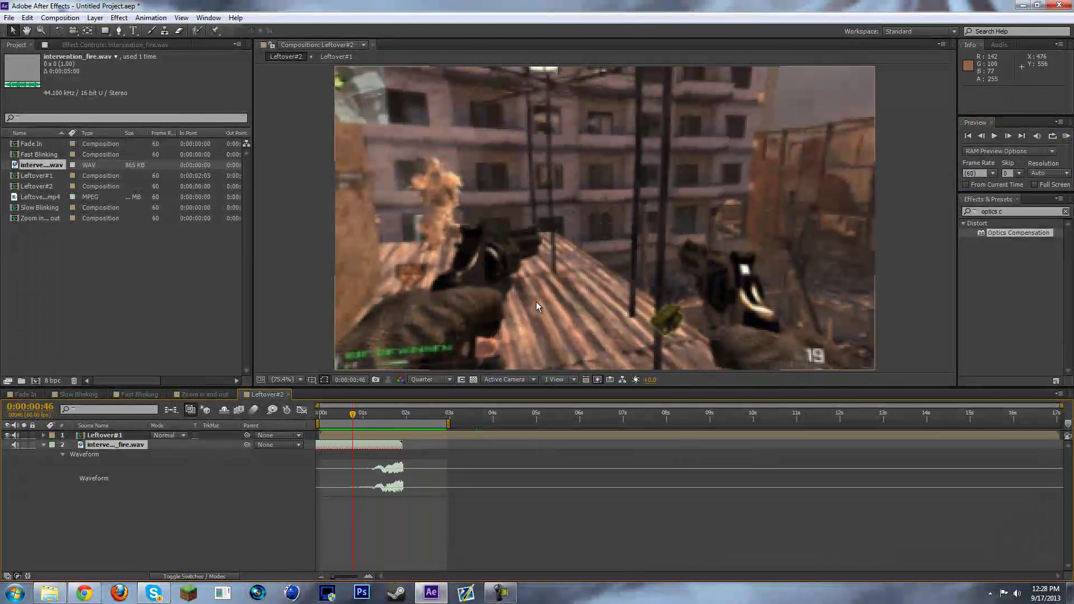
pyautogui.click(1066, 136)
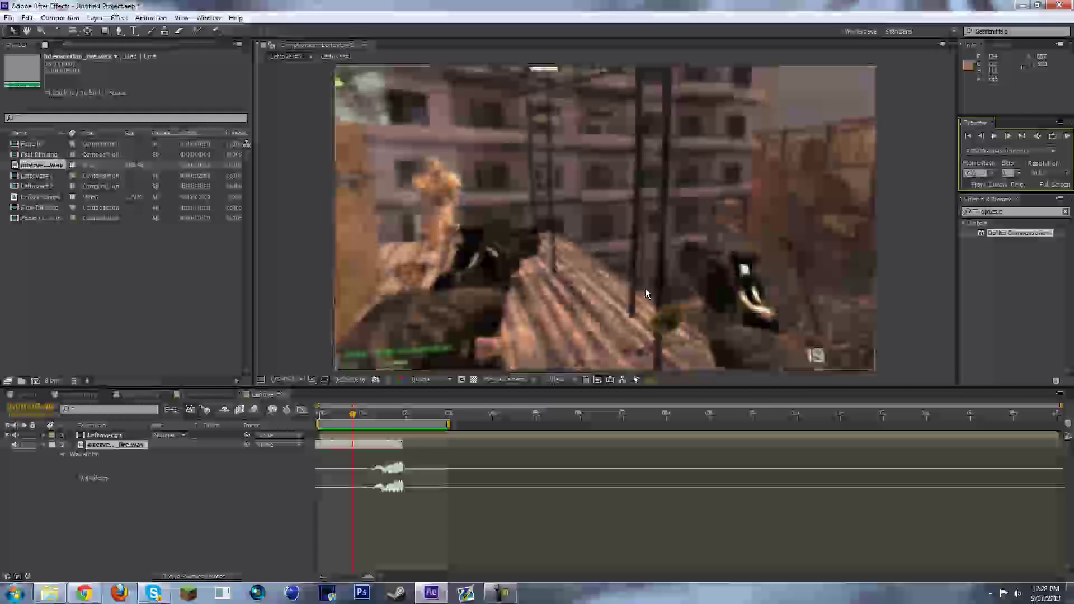
pyautogui.click(211, 294)
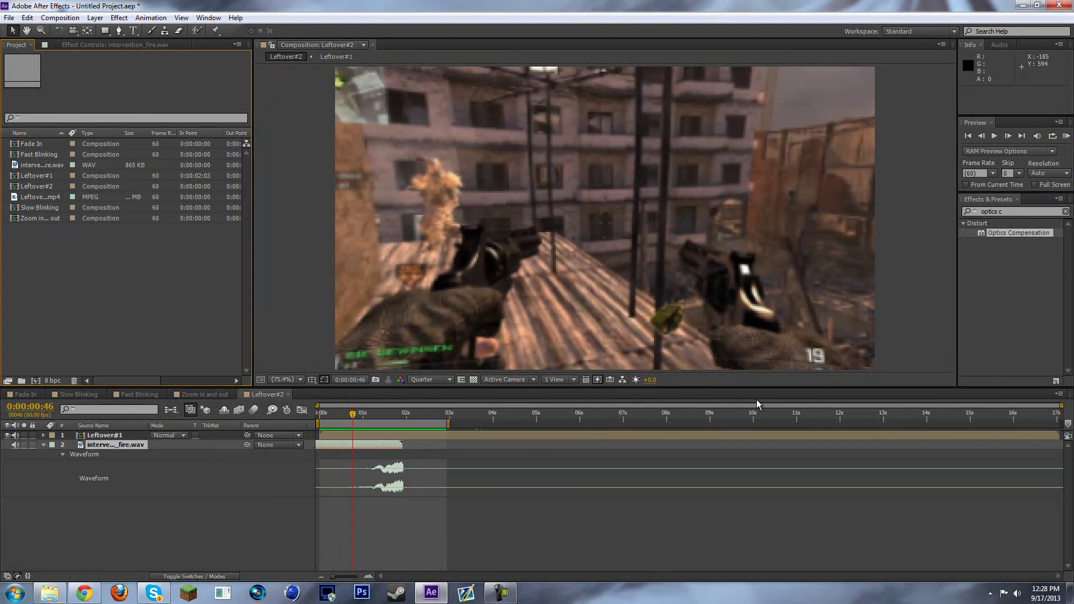